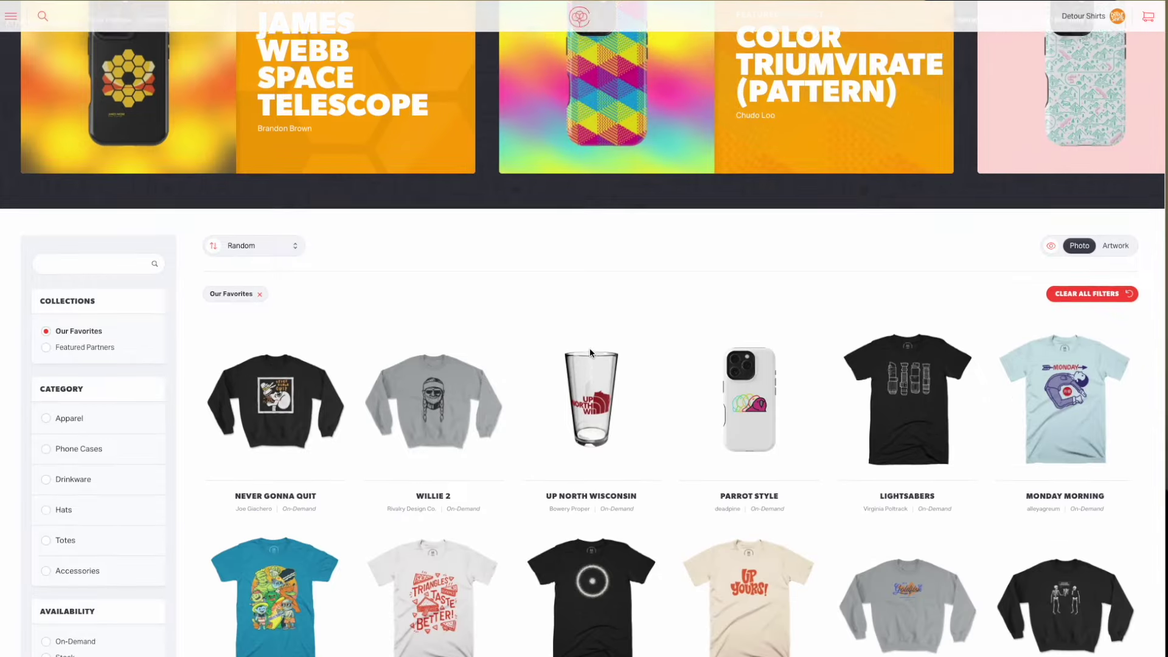
pyautogui.scroll(-13, 590, 352)
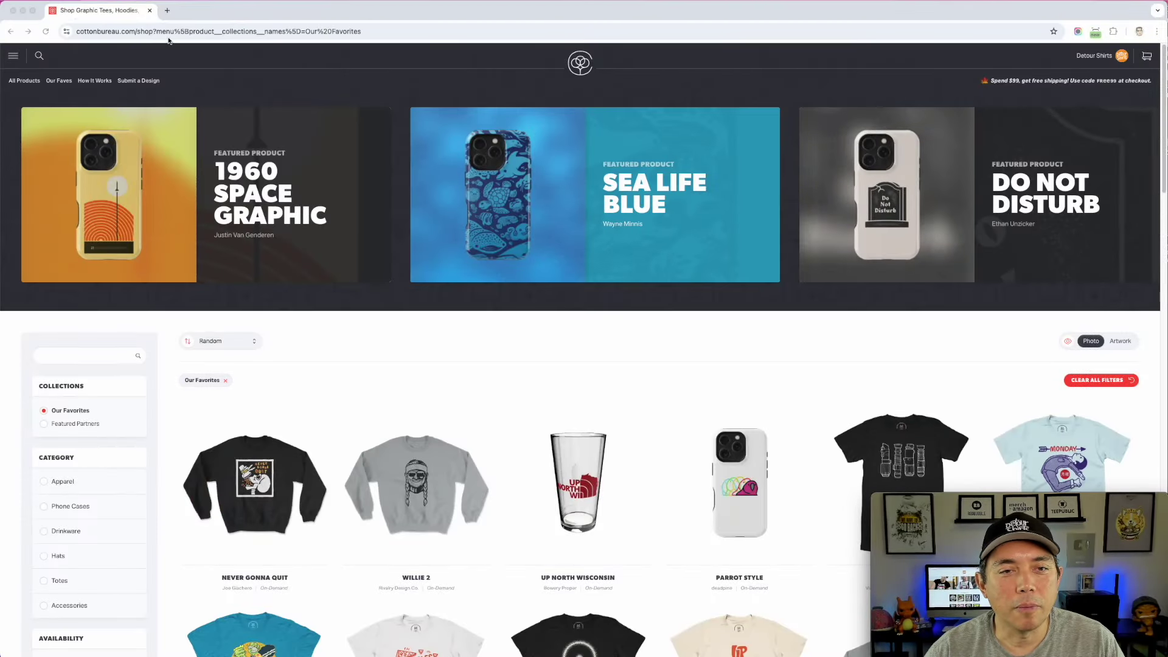
# Browse the Our Favorites products down to the footer and open the About Us page.
pyautogui.scroll(-3, 453, 384)
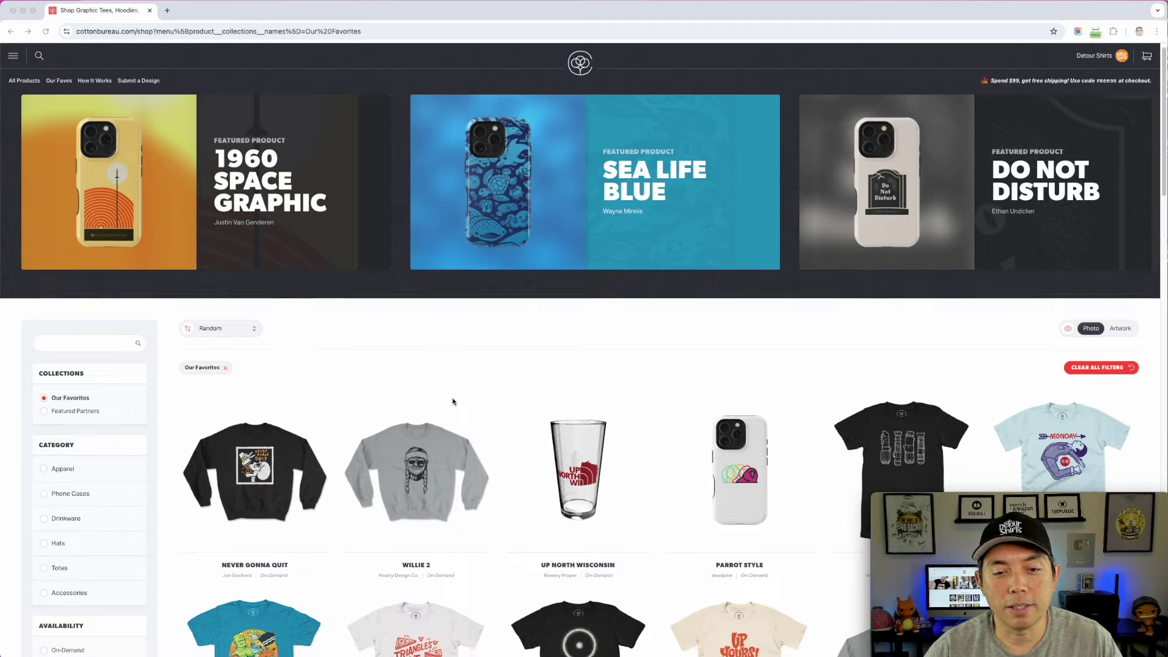
pyautogui.scroll(2, 448, 424)
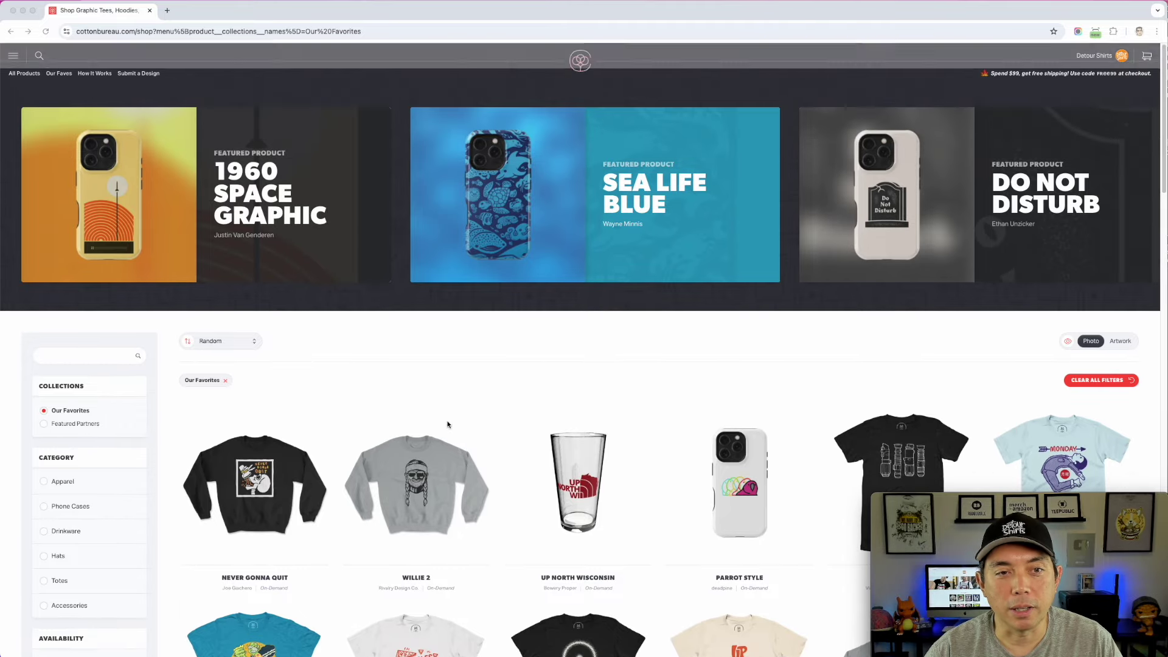
pyautogui.scroll(-5, 604, 345)
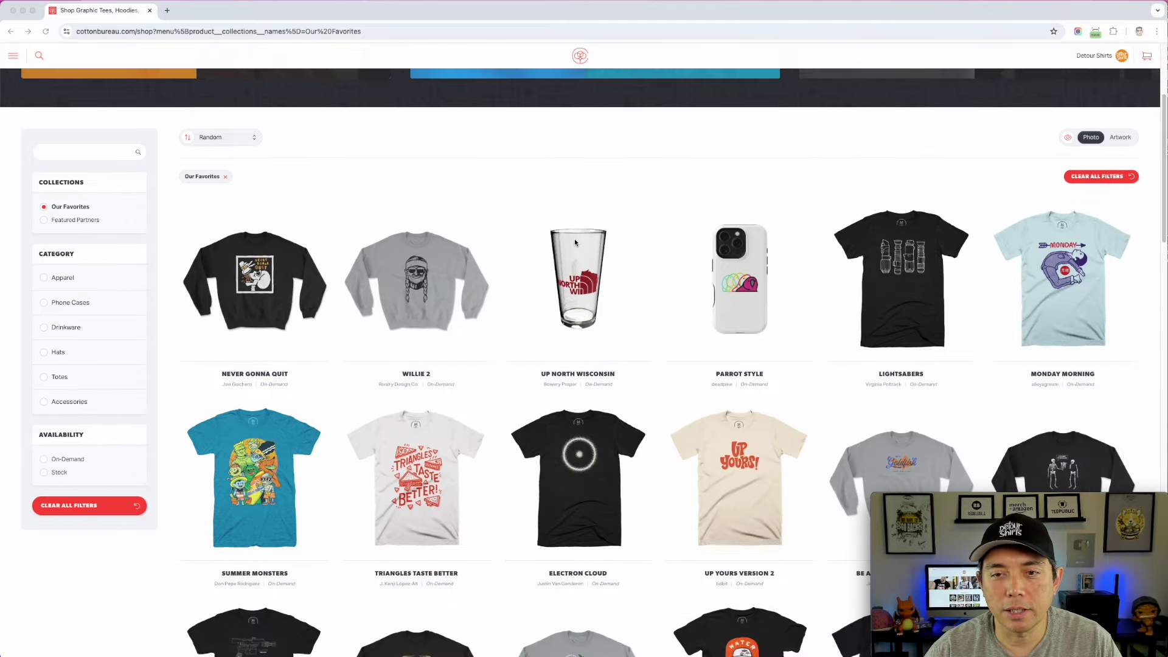
pyautogui.scroll(-5, 458, 310)
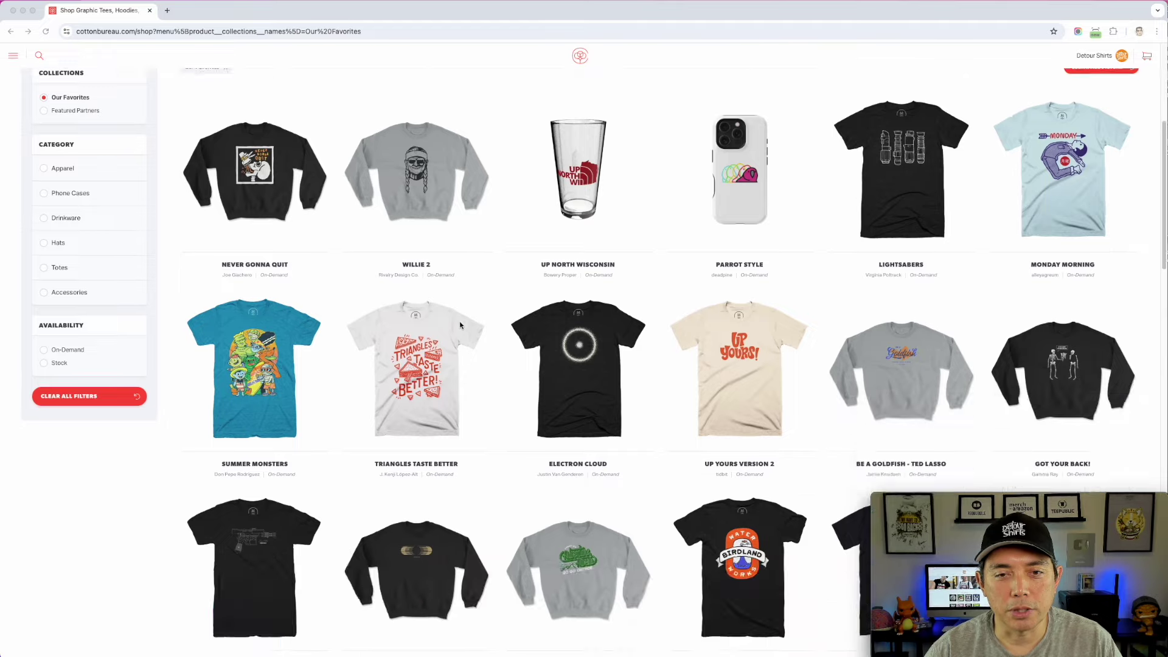
pyautogui.scroll(-18, 835, 333)
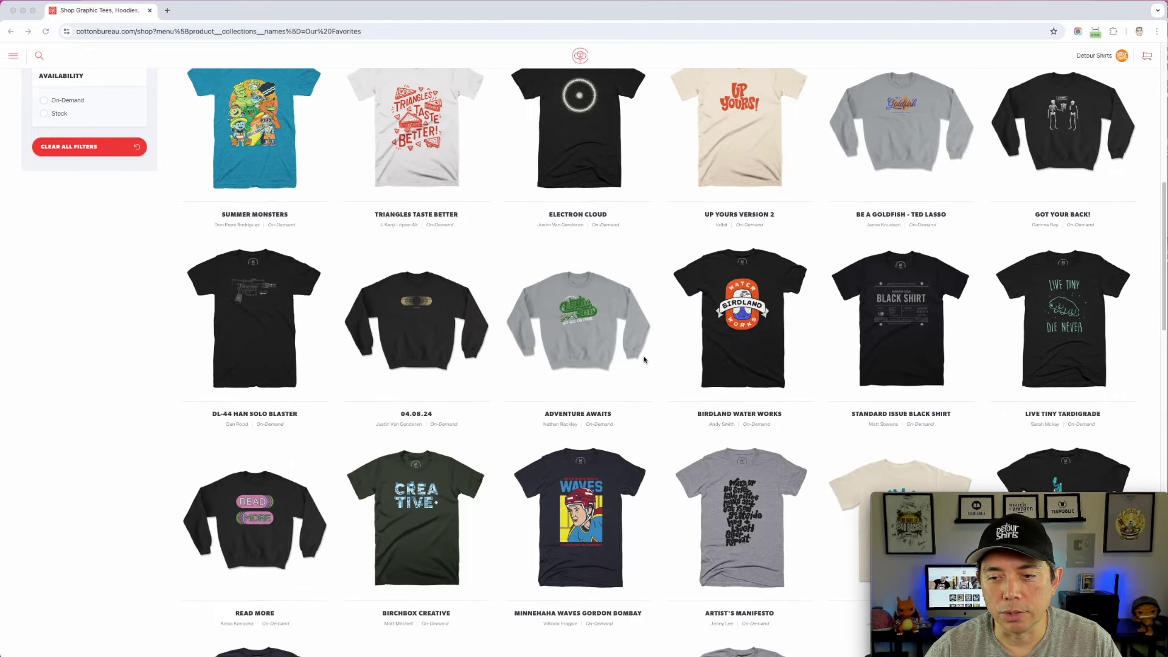
pyautogui.scroll(-6, 609, 385)
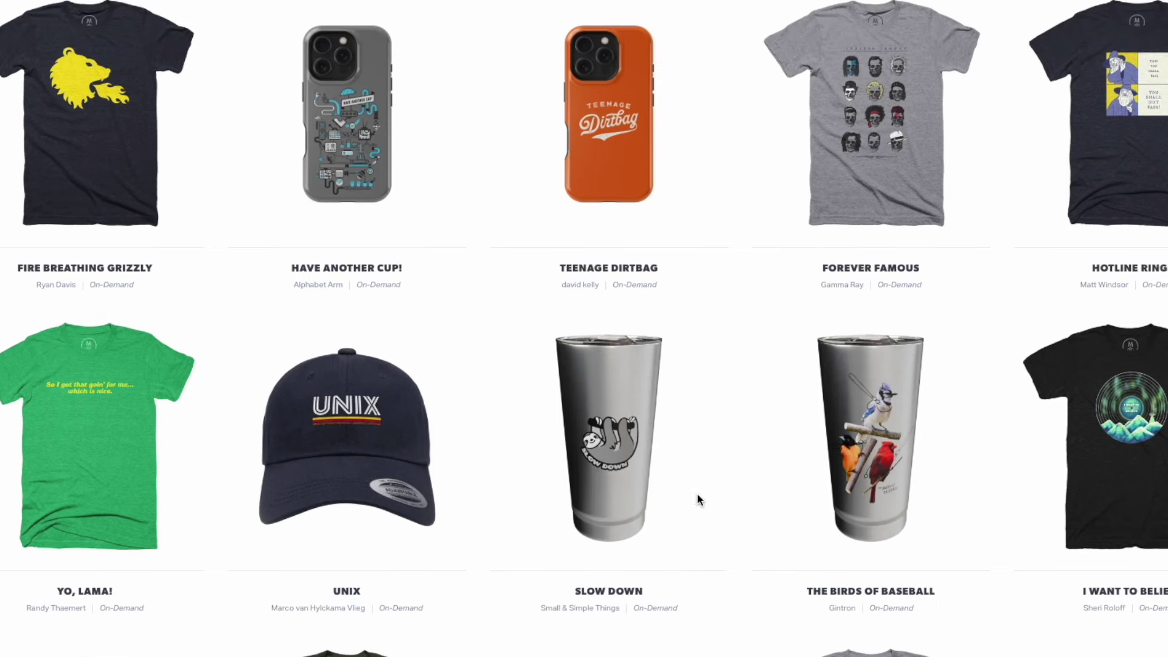
pyautogui.scroll(5, 698, 497)
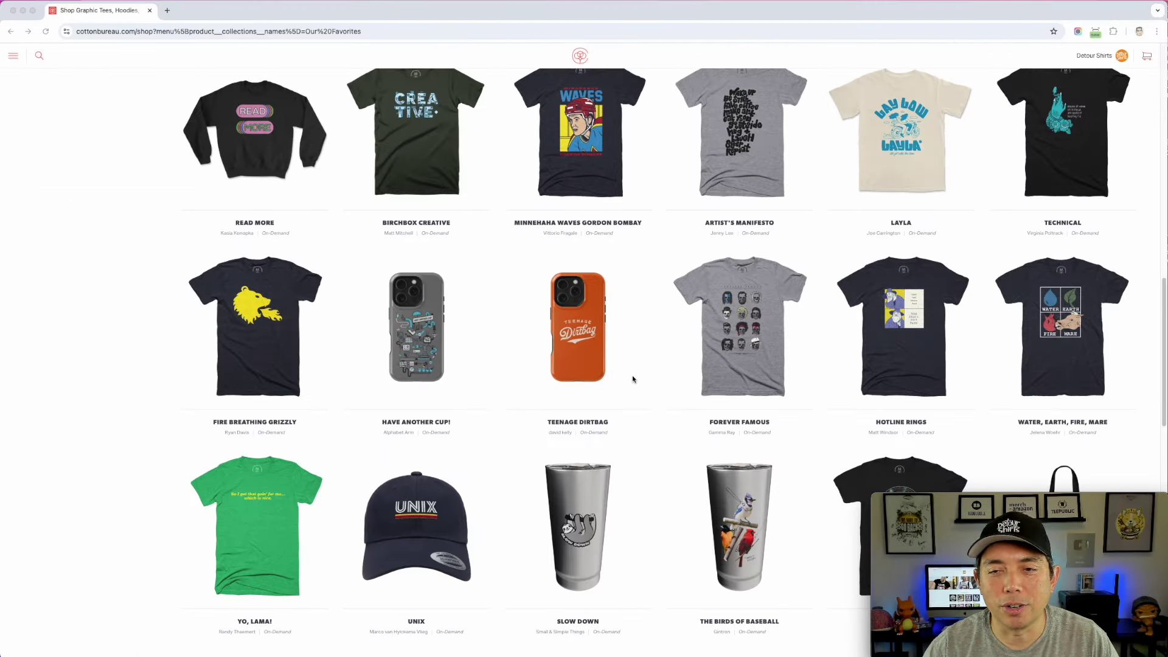
pyautogui.scroll(-7, 517, 358)
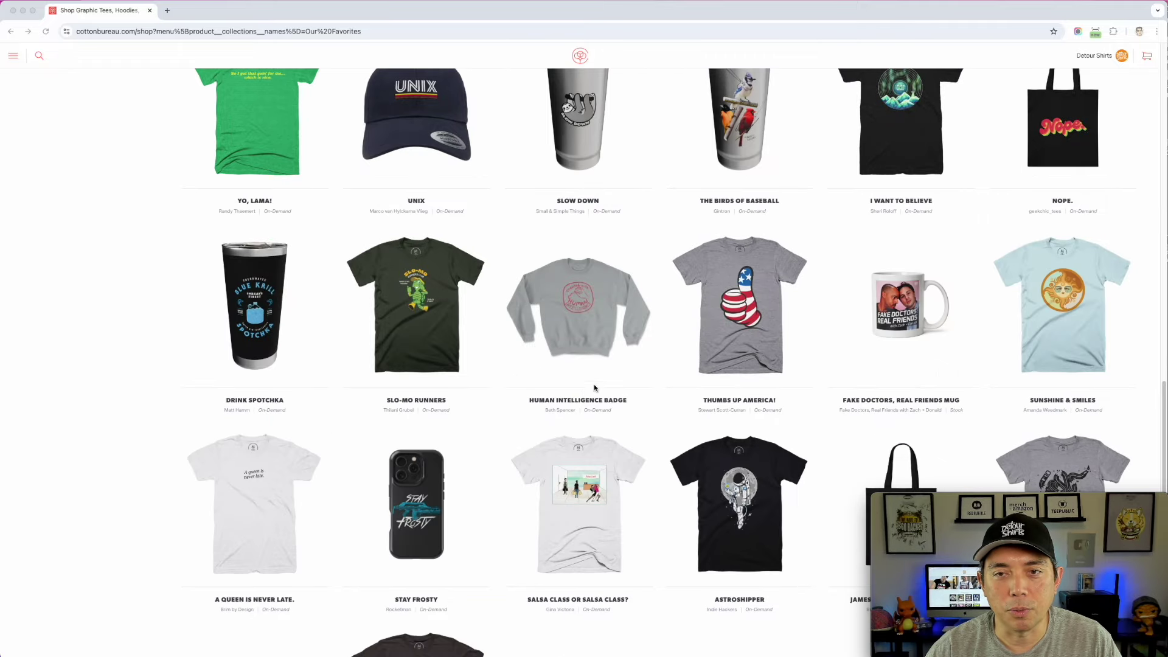
pyautogui.scroll(-9, 594, 388)
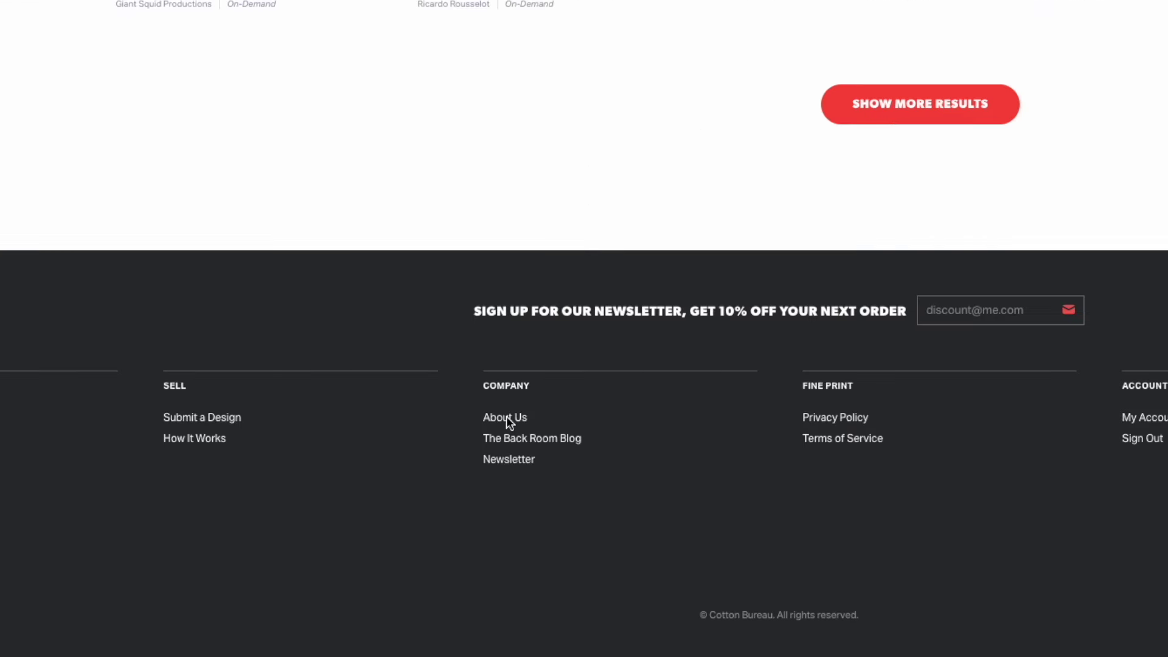
pyautogui.click(510, 416)
pyautogui.scroll(-2, 830, 386)
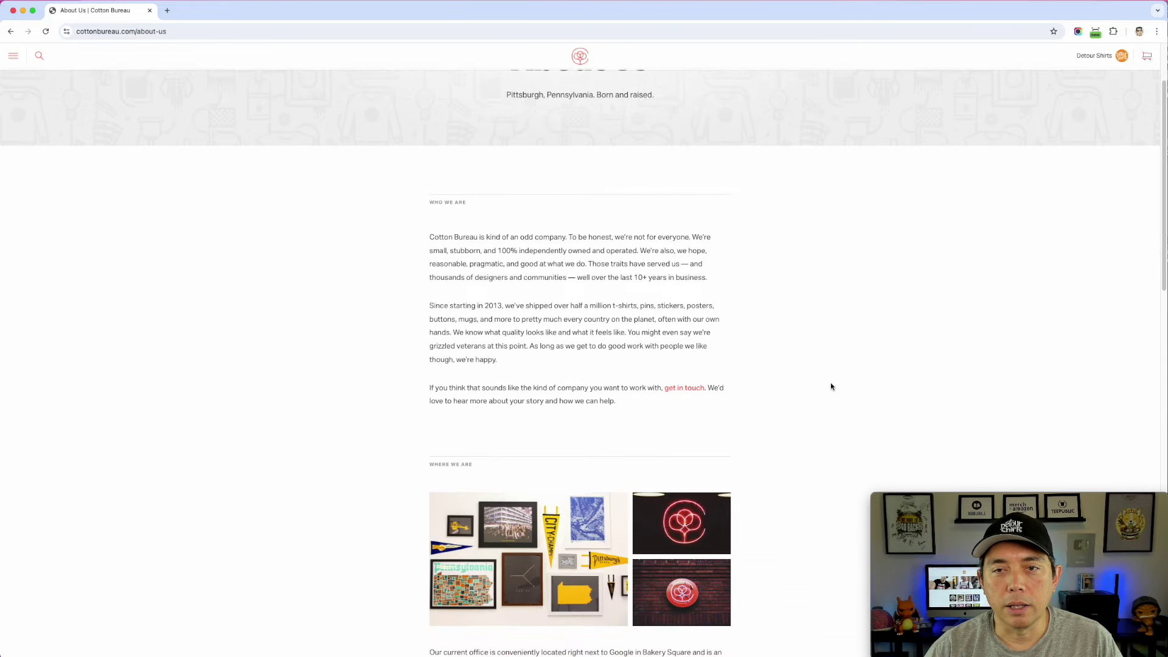
pyautogui.scroll(2, 831, 387)
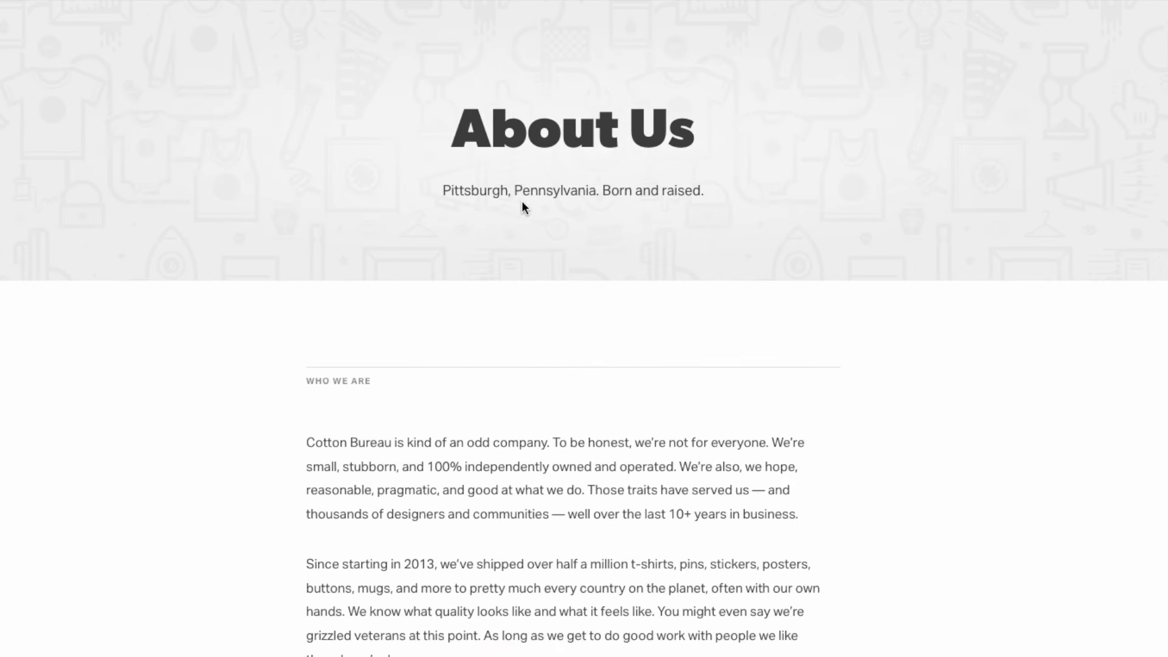
pyautogui.scroll(-3, 798, 341)
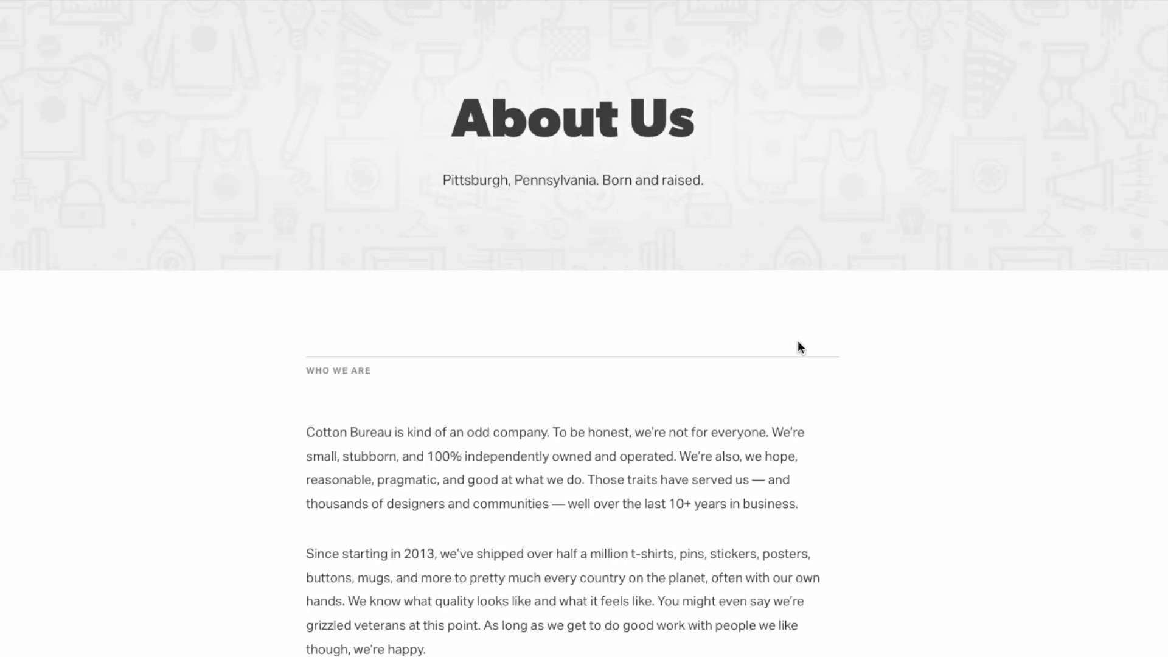
pyautogui.scroll(-3, 923, 389)
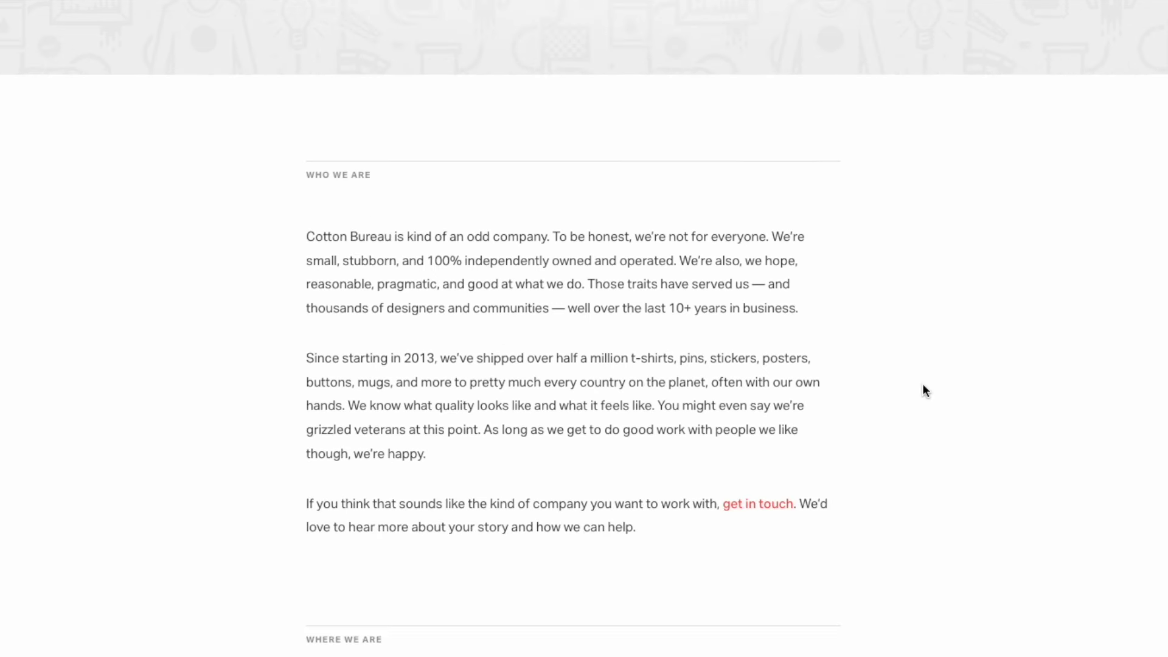
pyautogui.scroll(-10, 923, 387)
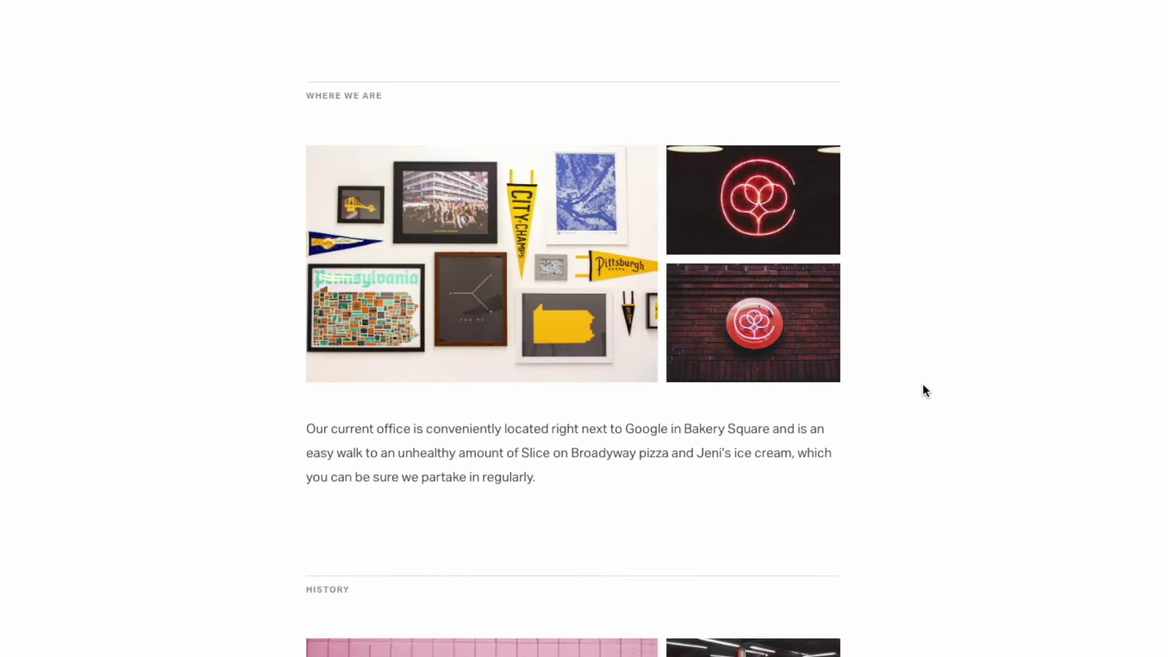
pyautogui.scroll(-10, 923, 391)
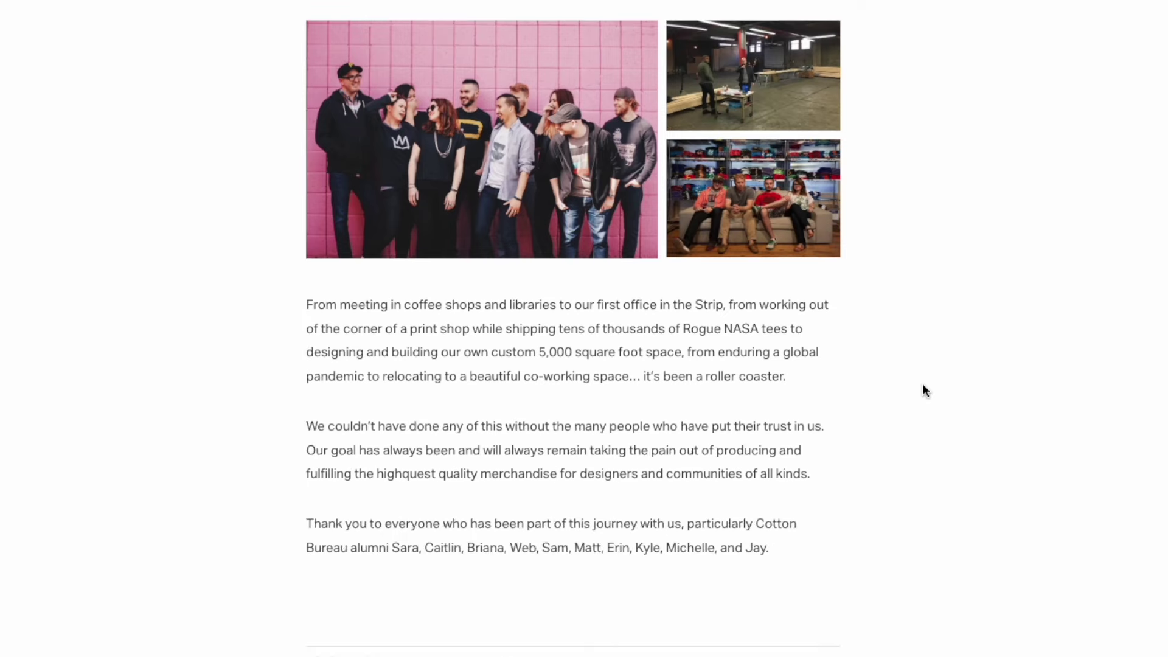
pyautogui.scroll(-1, 923, 391)
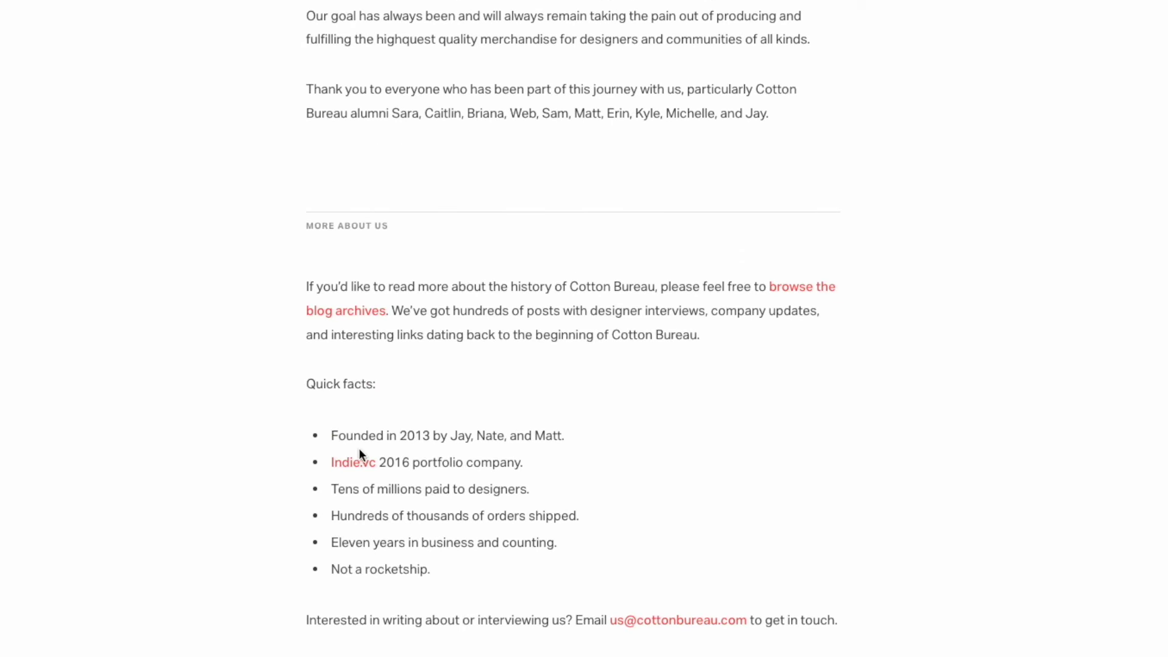
pyautogui.scroll(-5, 747, 433)
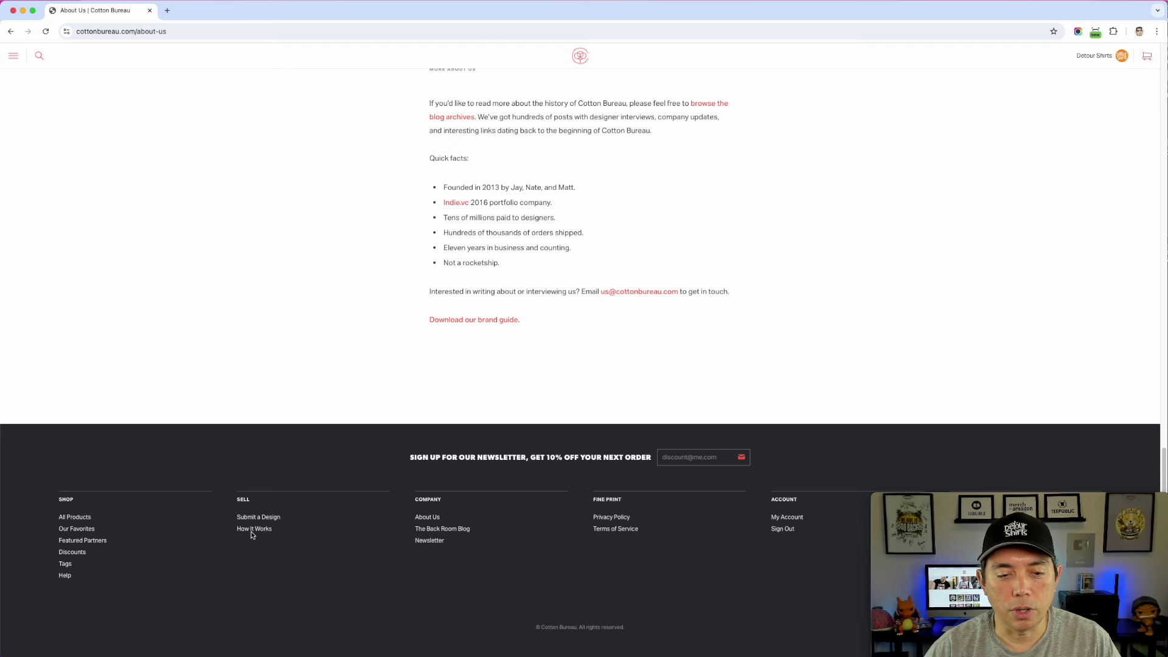
# Open How It Works from the footer and read down through its sections.
pyautogui.click(253, 530)
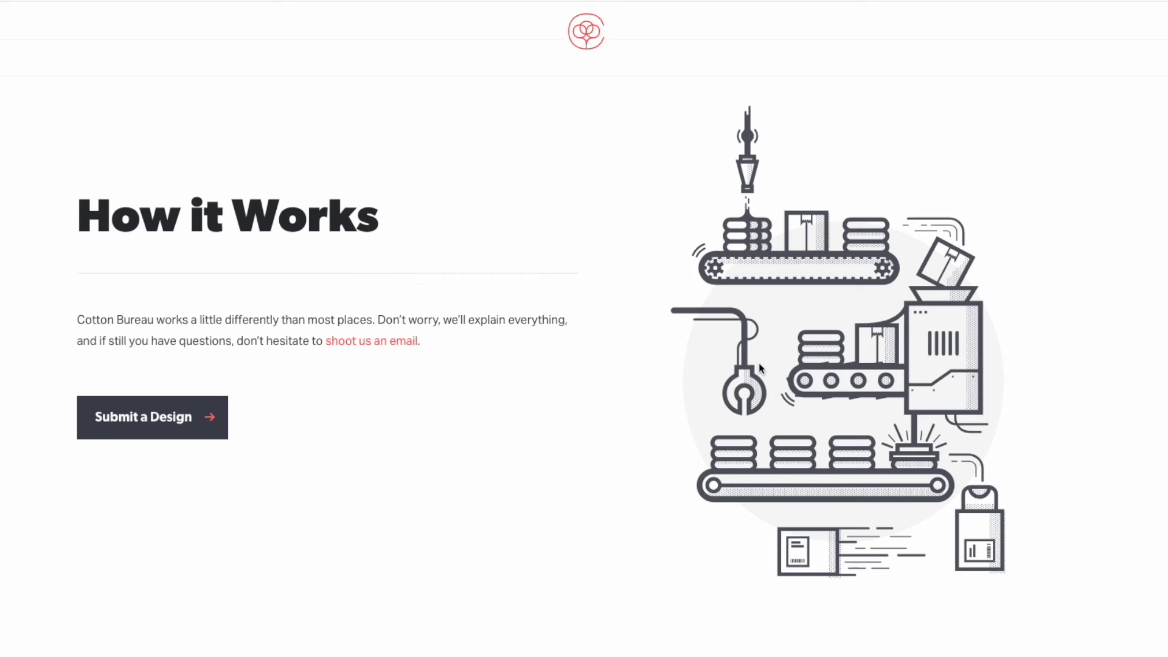
pyautogui.scroll(-9, 560, 451)
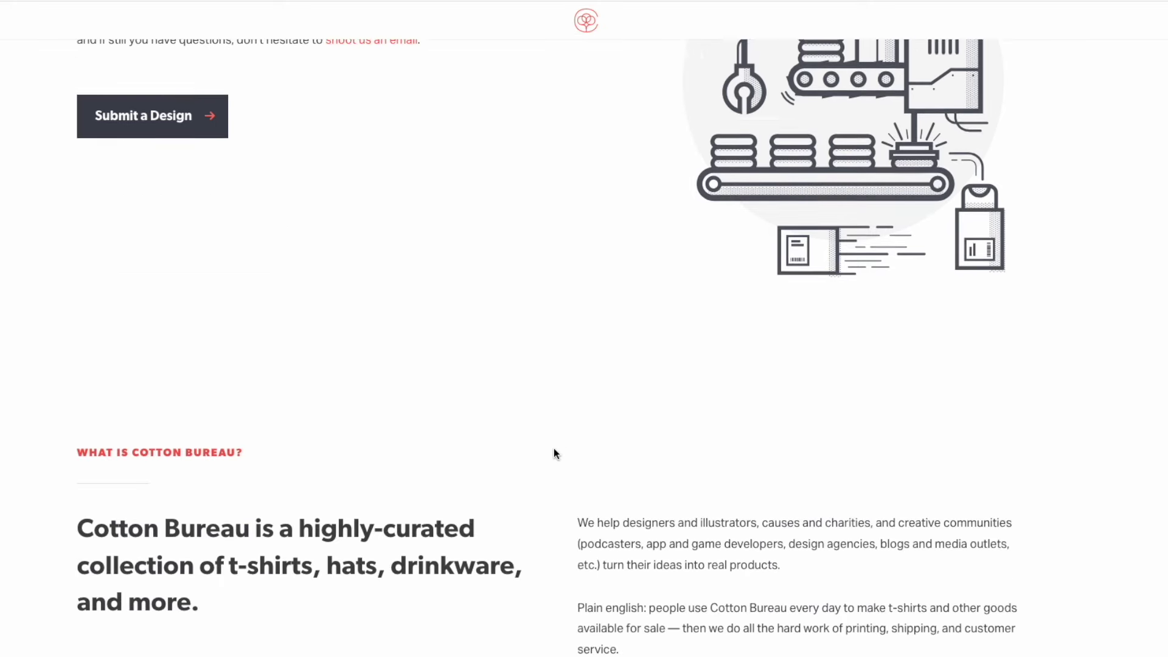
pyautogui.scroll(-1, 553, 453)
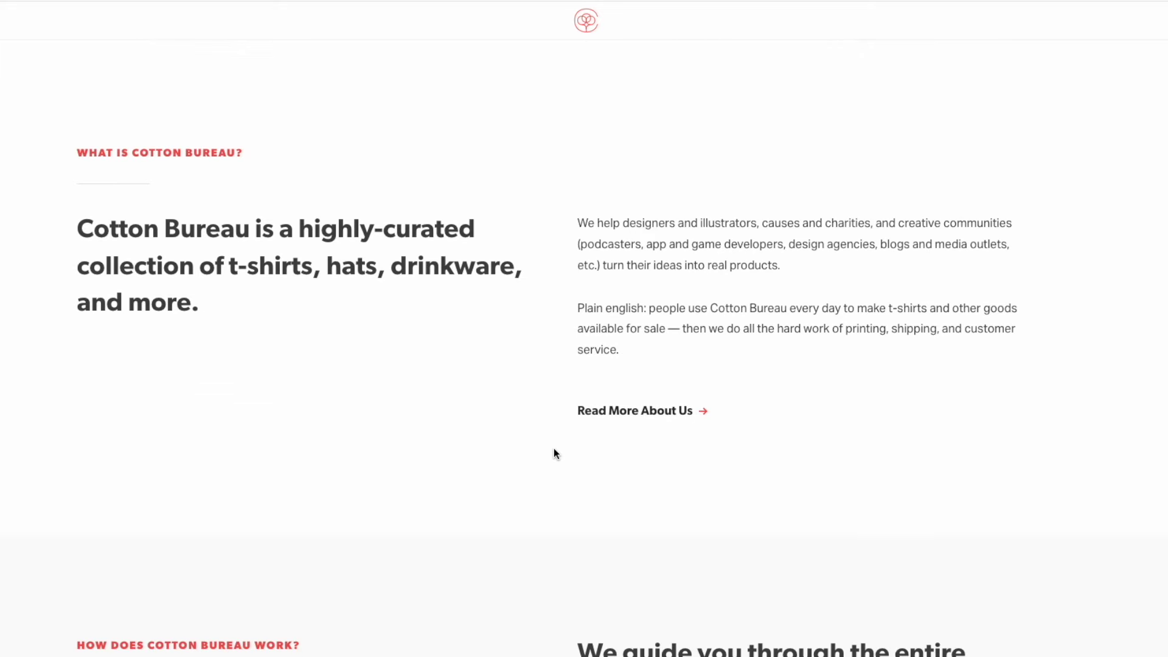
pyautogui.scroll(-1, 554, 453)
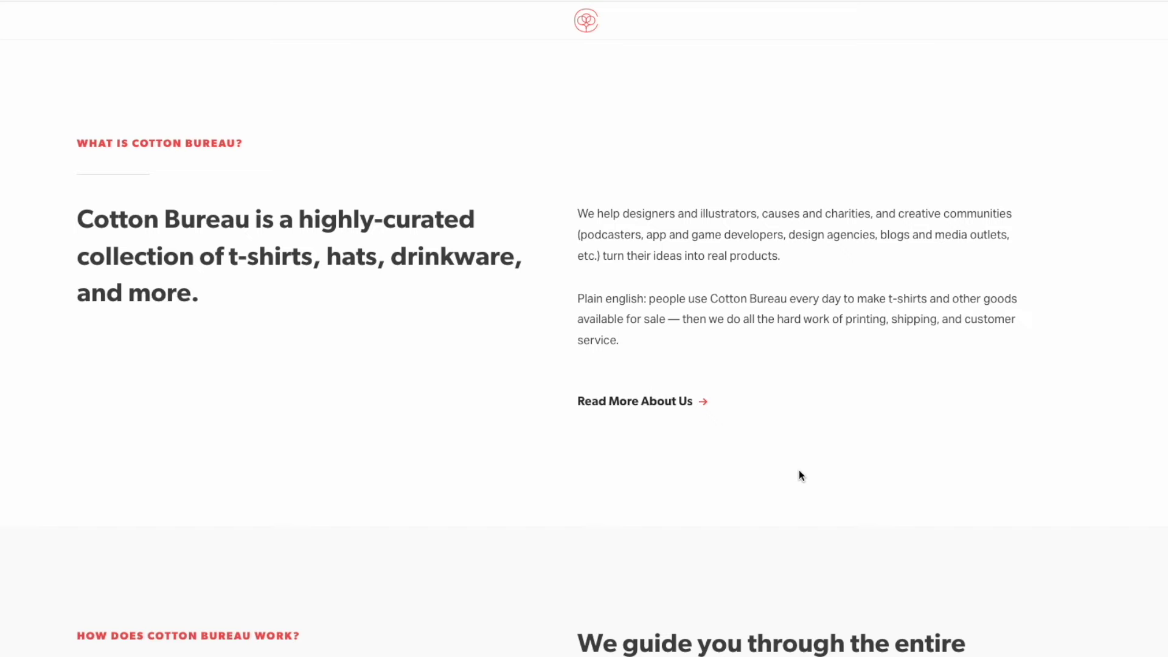
pyautogui.scroll(-9, 785, 495)
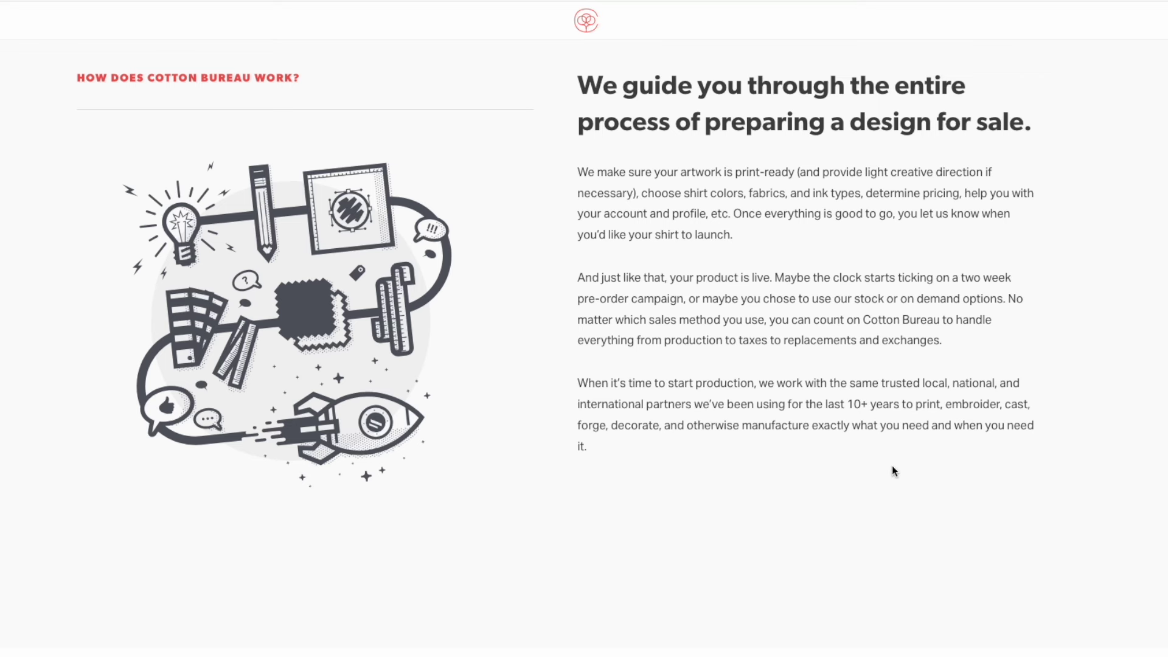
pyautogui.scroll(-6, 796, 459)
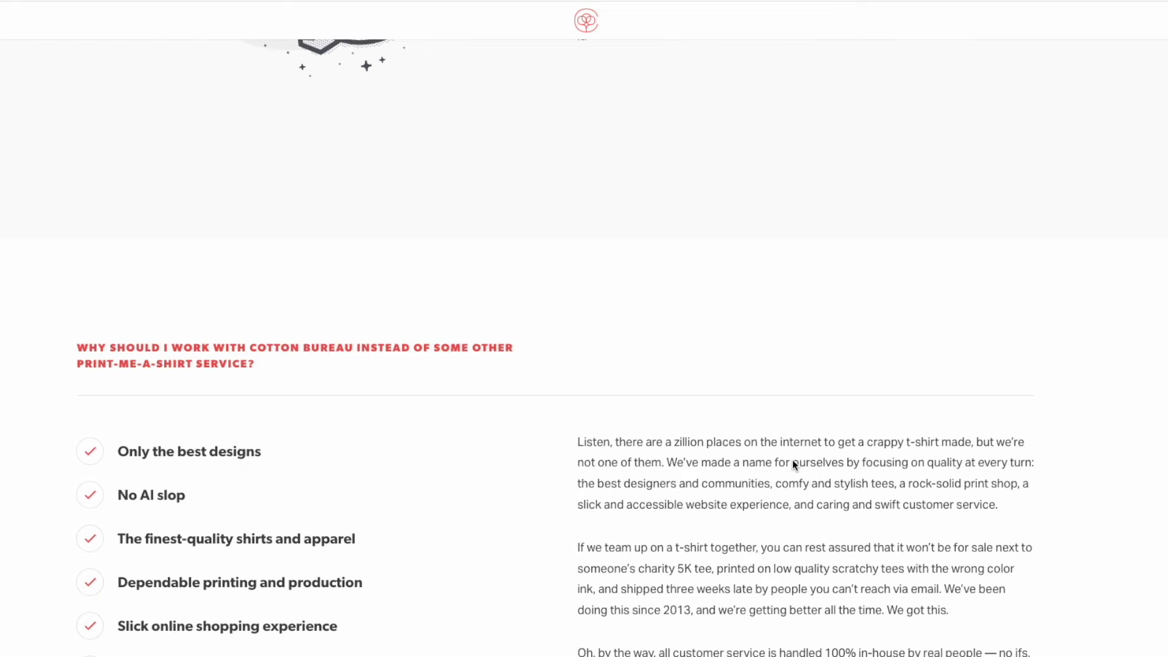
pyautogui.scroll(-4, 793, 464)
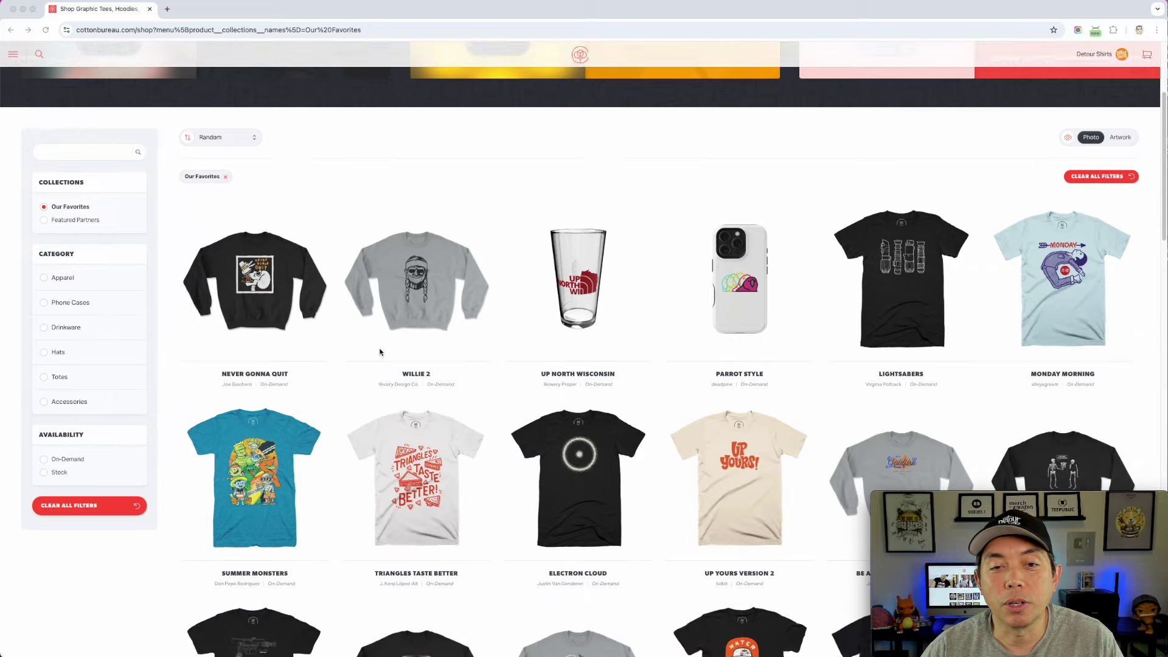
# Open the Submit a Design page from the footer's Sell section.
pyautogui.scroll(-15, 379, 351)
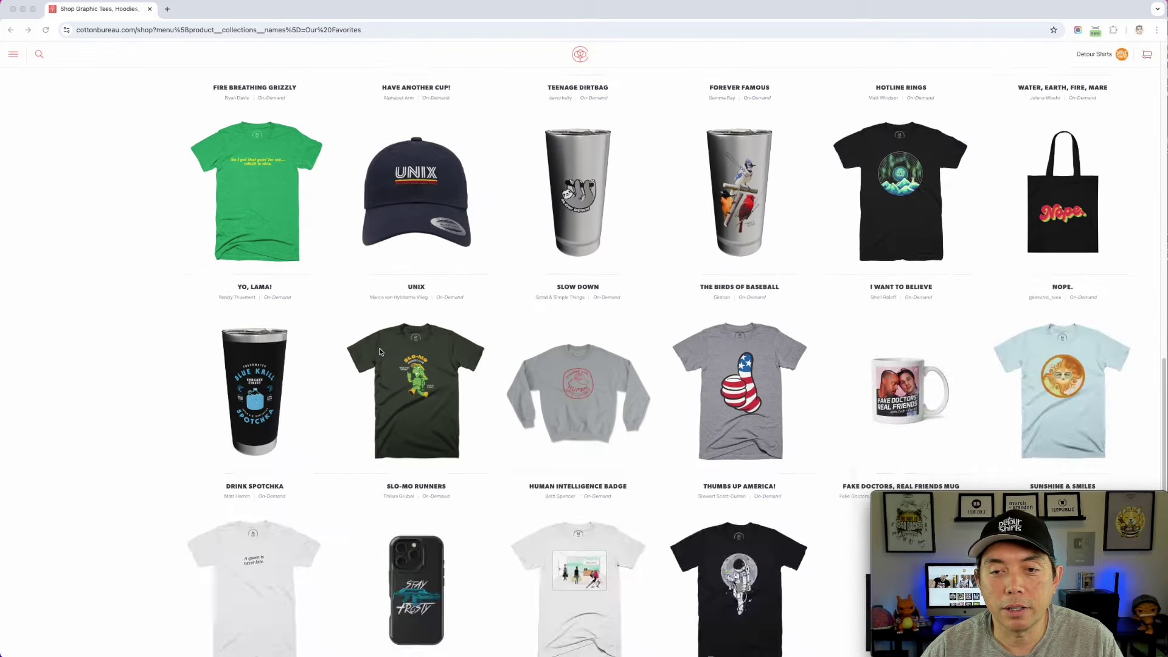
pyautogui.scroll(-15, 380, 351)
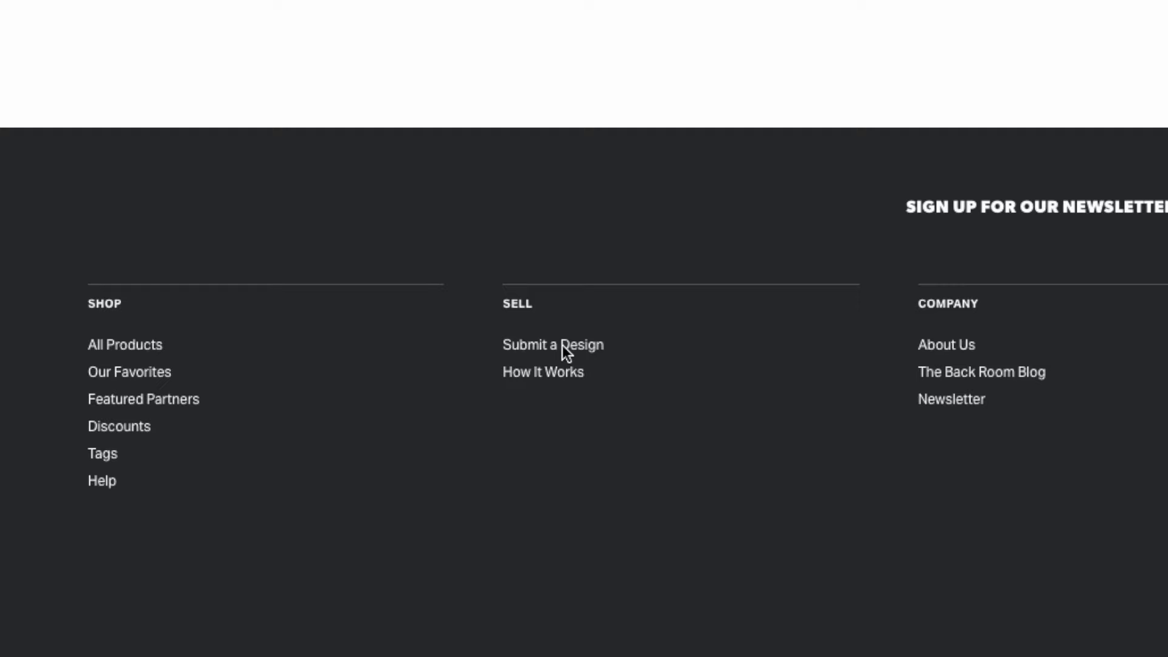
pyautogui.click(563, 346)
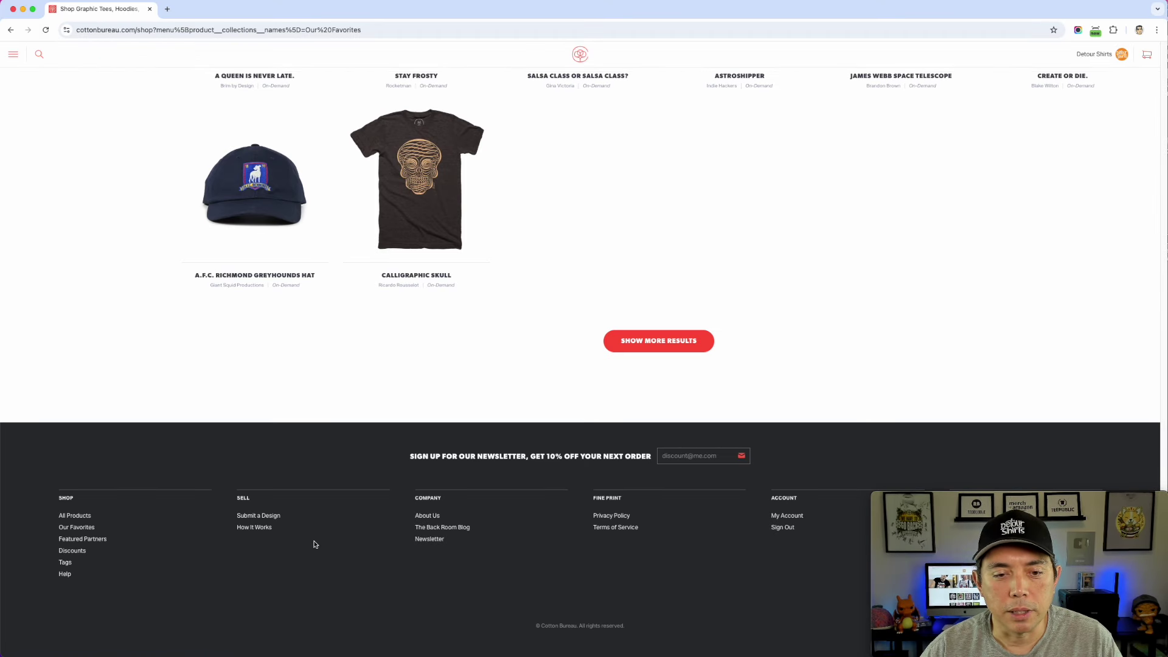
pyautogui.click(269, 518)
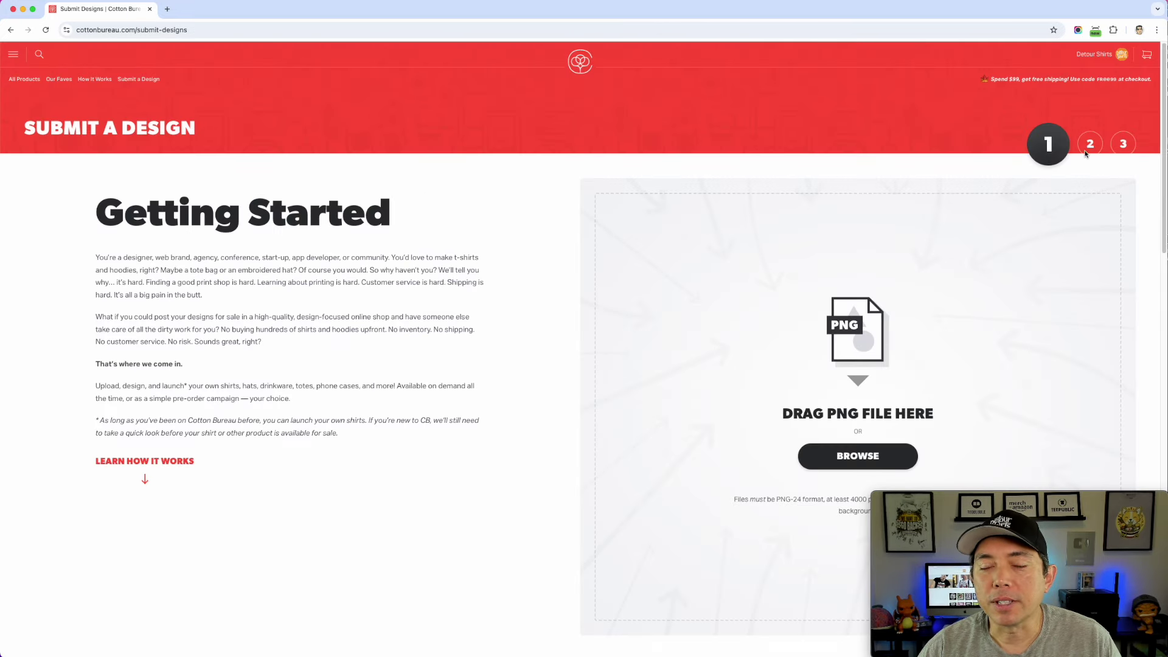
pyautogui.scroll(-1, 988, 322)
pyautogui.scroll(-3, 973, 341)
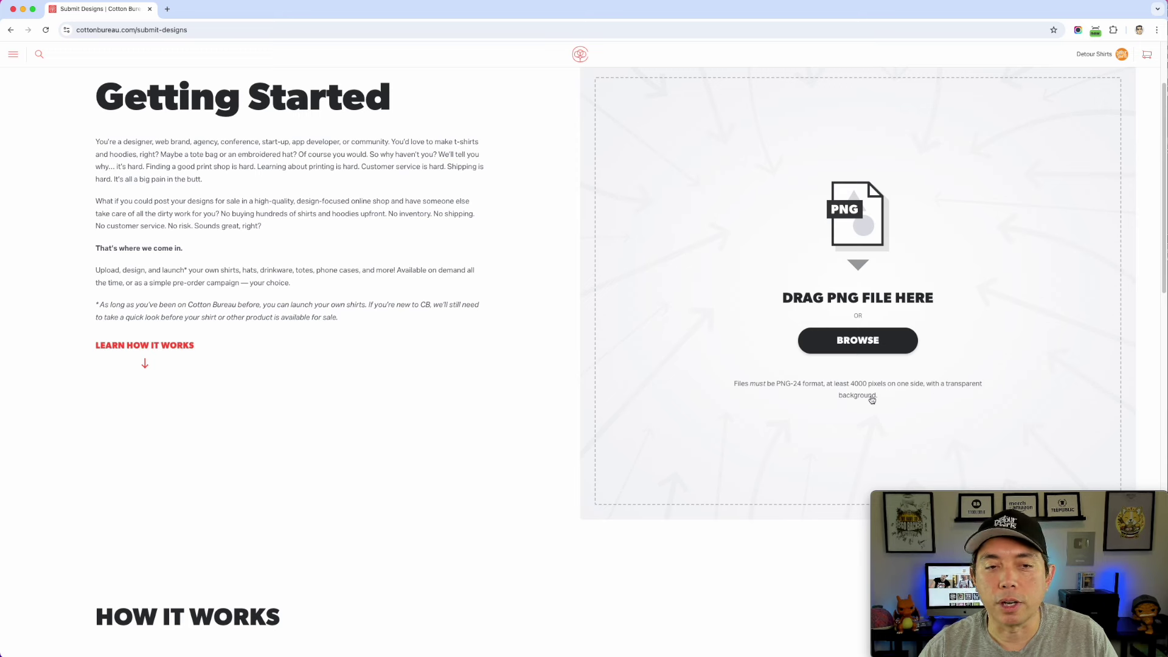
pyautogui.scroll(-1, 742, 419)
pyautogui.scroll(-10, 742, 420)
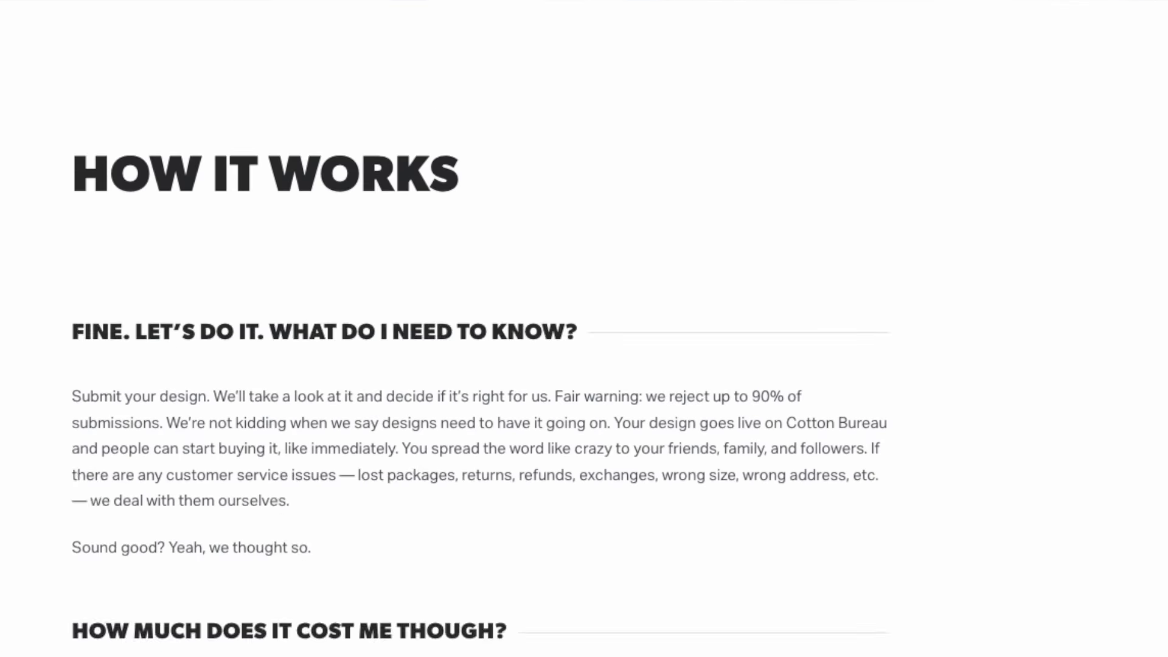
pyautogui.scroll(-3, 584, 365)
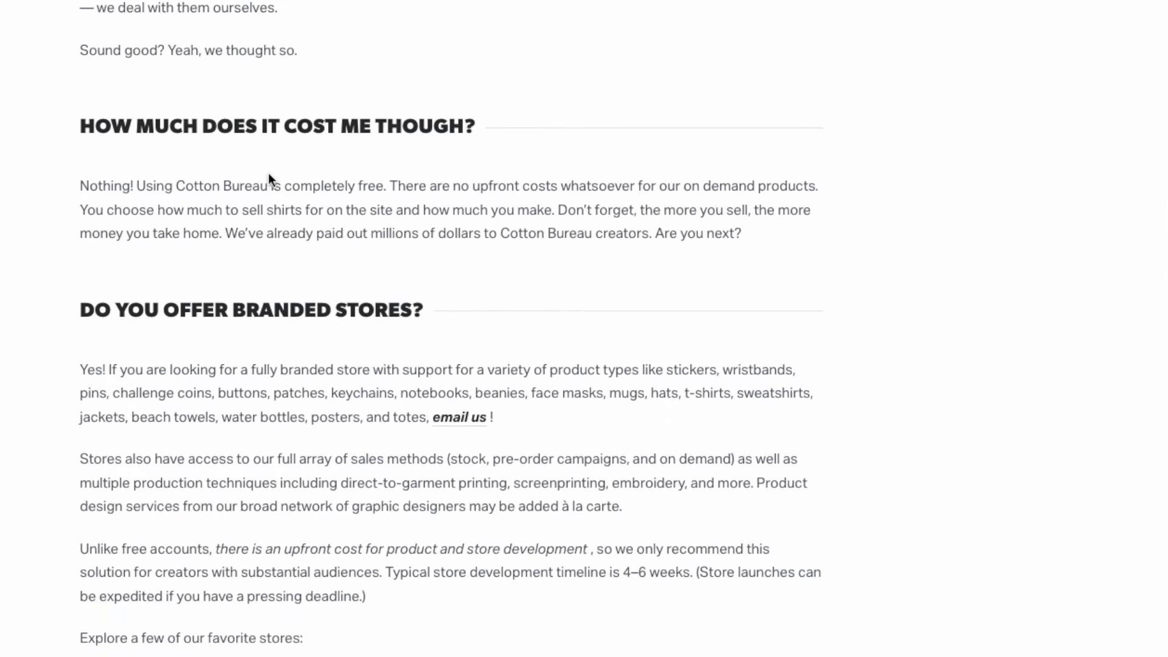
pyautogui.scroll(-3, 1155, 282)
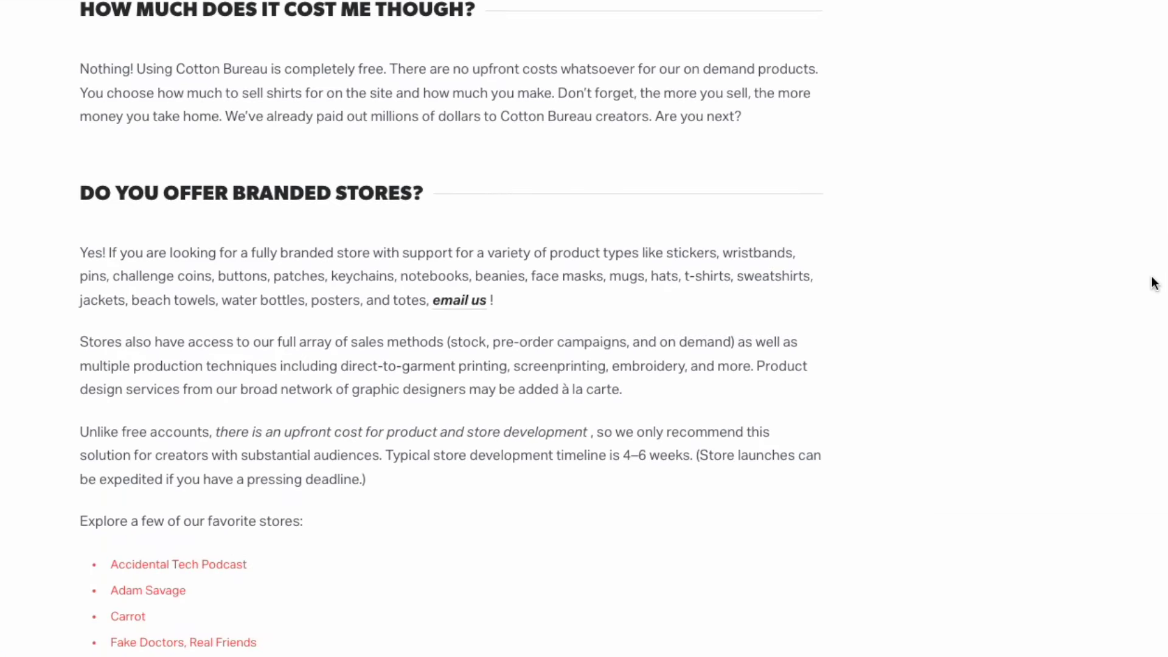
pyautogui.scroll(-3, 525, 265)
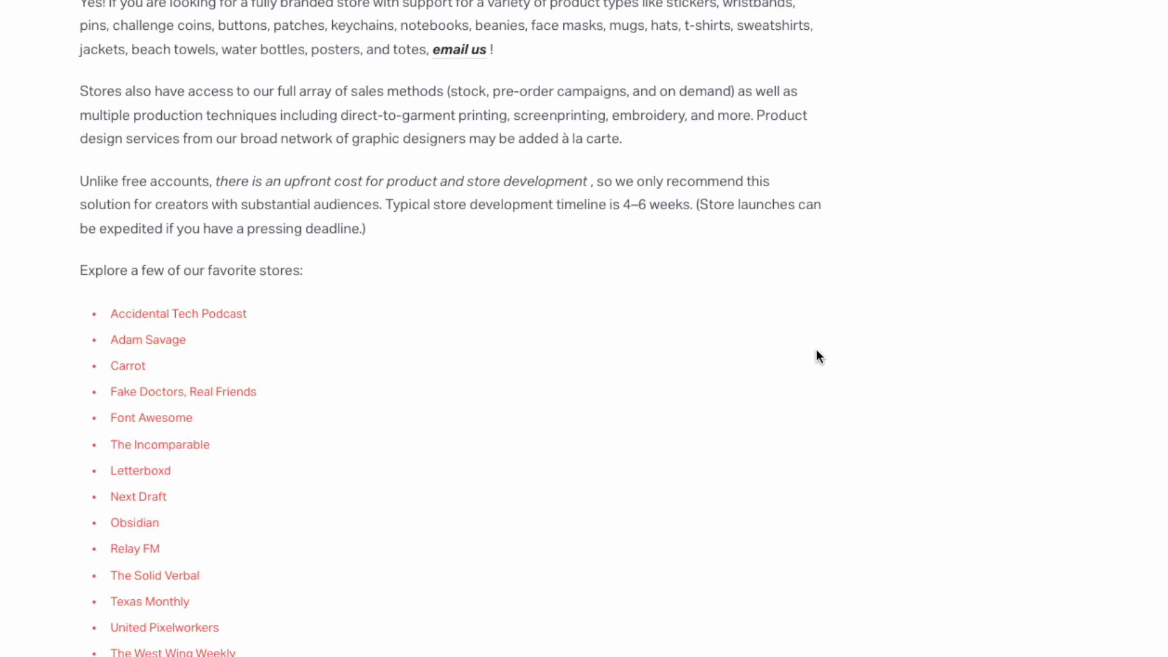
pyautogui.scroll(-4, 816, 353)
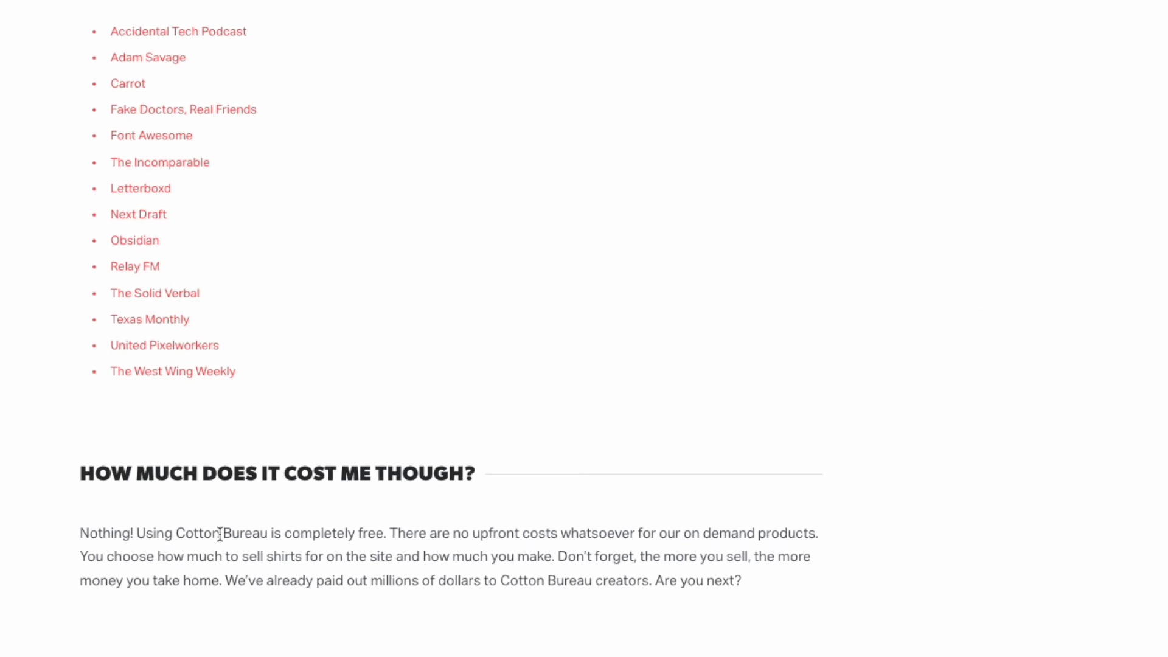
pyautogui.scroll(-5, 700, 429)
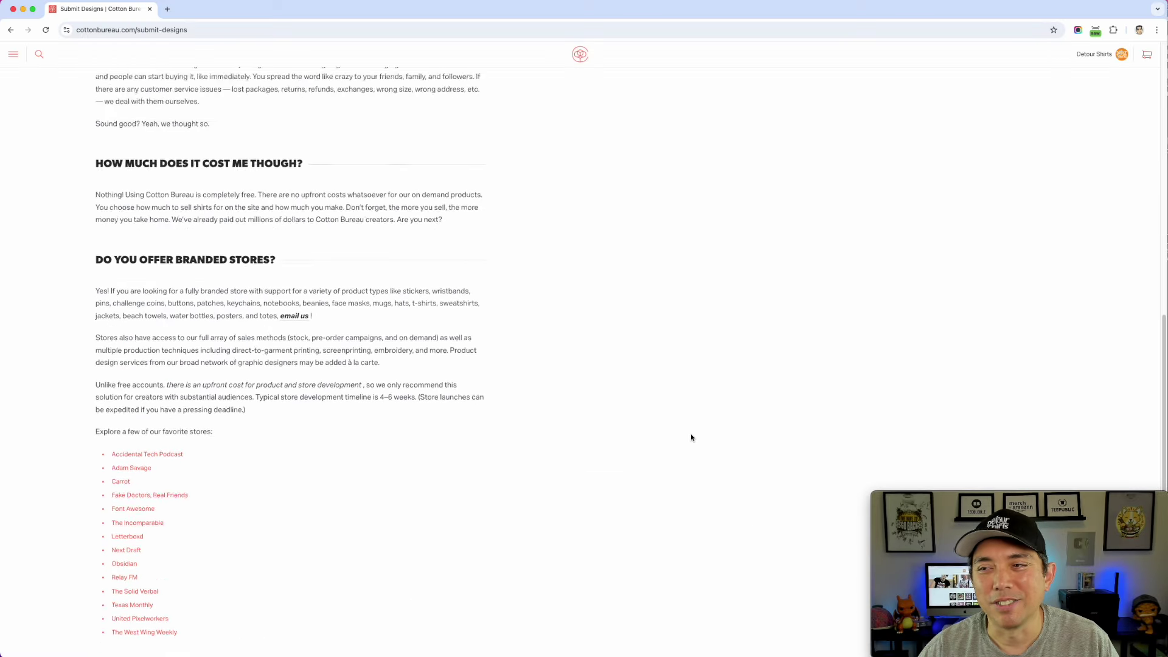
pyautogui.scroll(11, 692, 437)
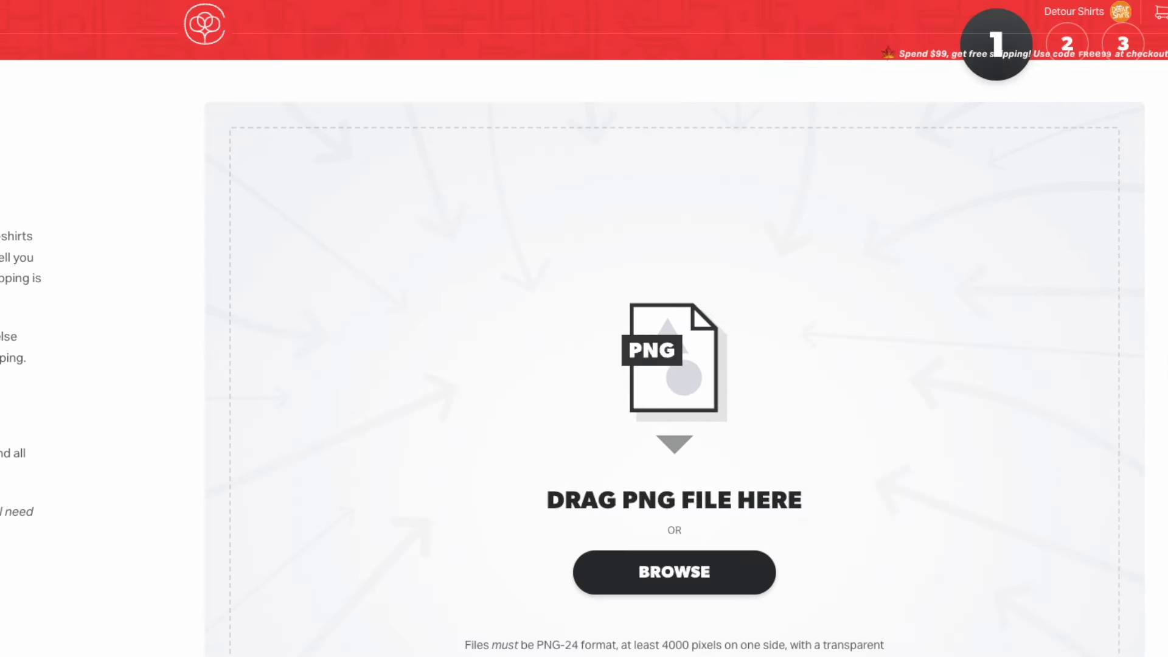
# Upload the Black Sheep PNG and, after trying drinkware, hat, tote and phone case, keep Shirt.
pyautogui.moveTo(723, 656); pyautogui.dragTo(724, 465)
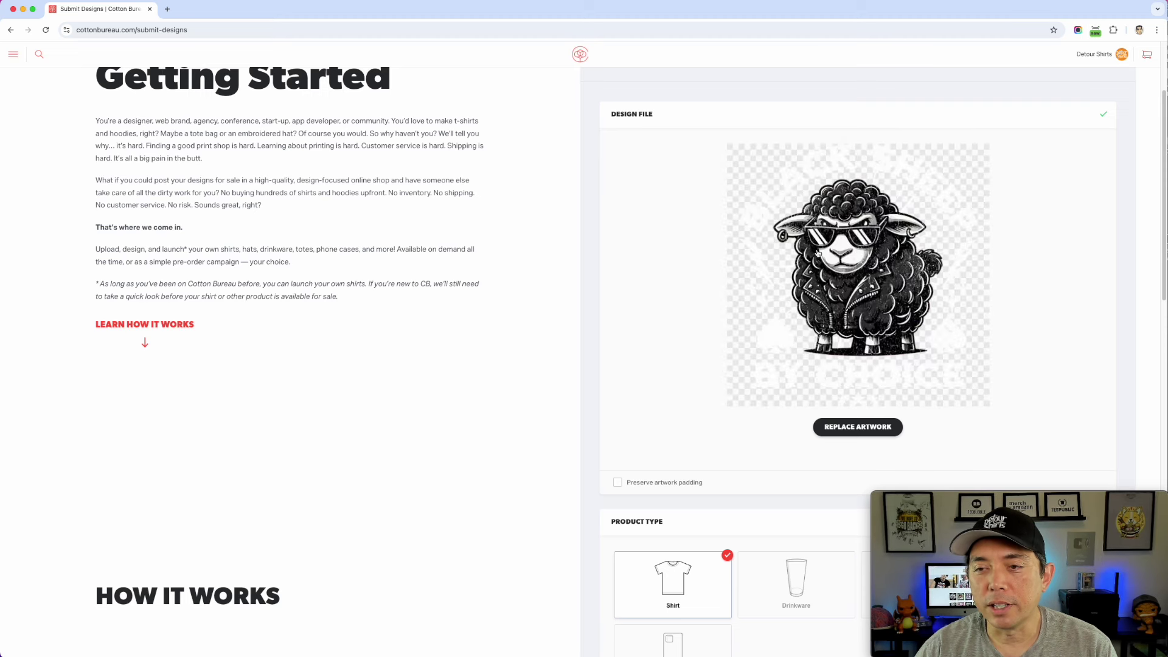
pyautogui.scroll(-5, 875, 273)
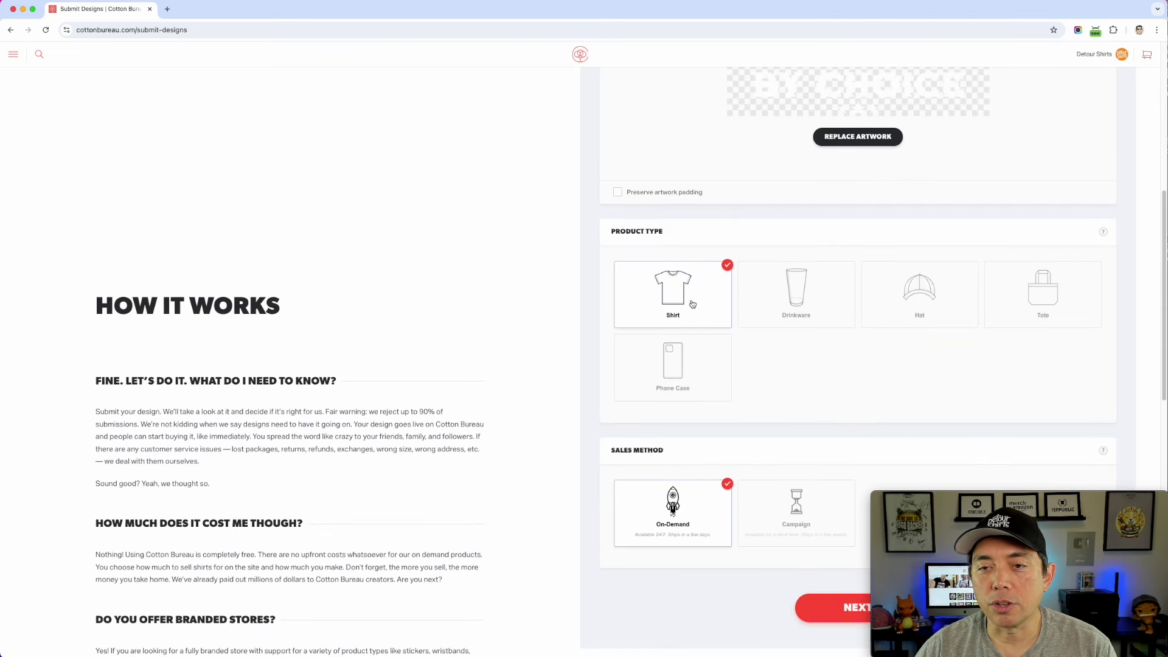
pyautogui.click(809, 289)
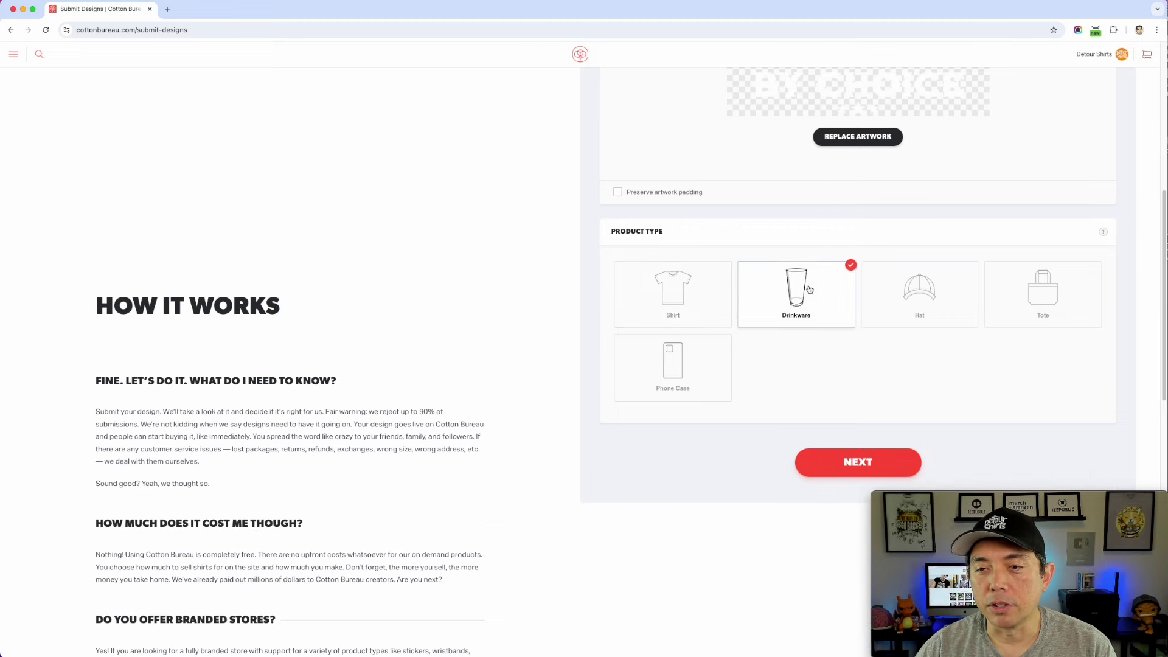
pyautogui.click(927, 296)
pyautogui.click(1046, 251)
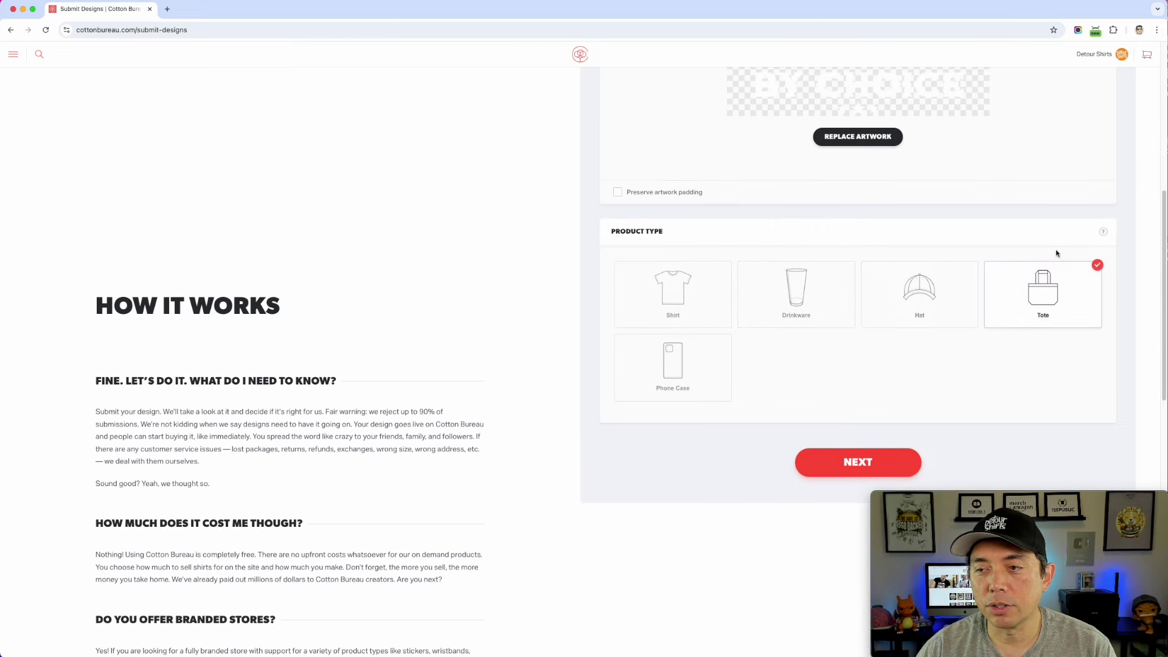
pyautogui.click(656, 387)
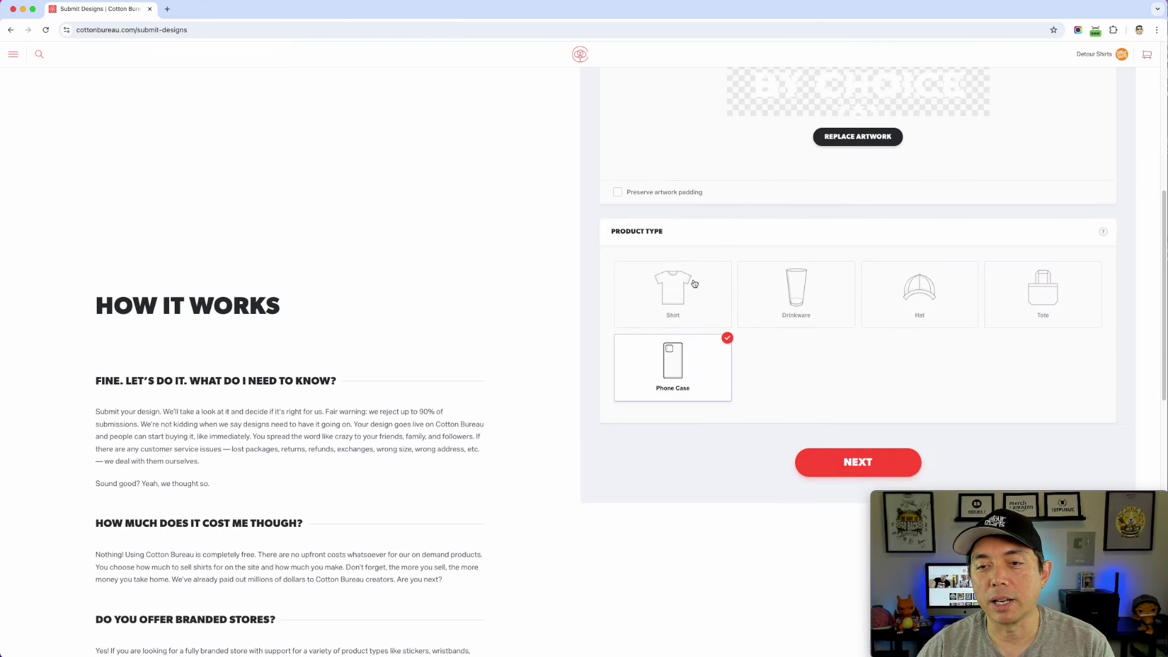
pyautogui.click(674, 312)
# Choose On-Demand sales instead of a campaign and continue to the next step.
pyautogui.scroll(-5, 820, 411)
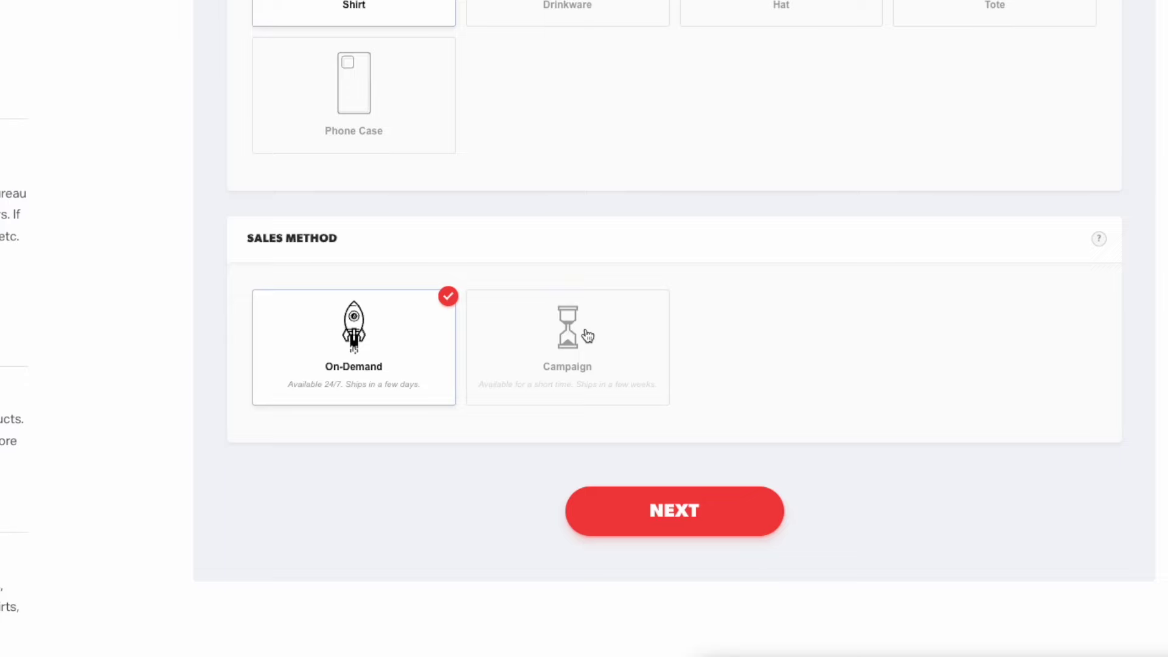
pyautogui.click(584, 336)
pyautogui.scroll(-2, 646, 466)
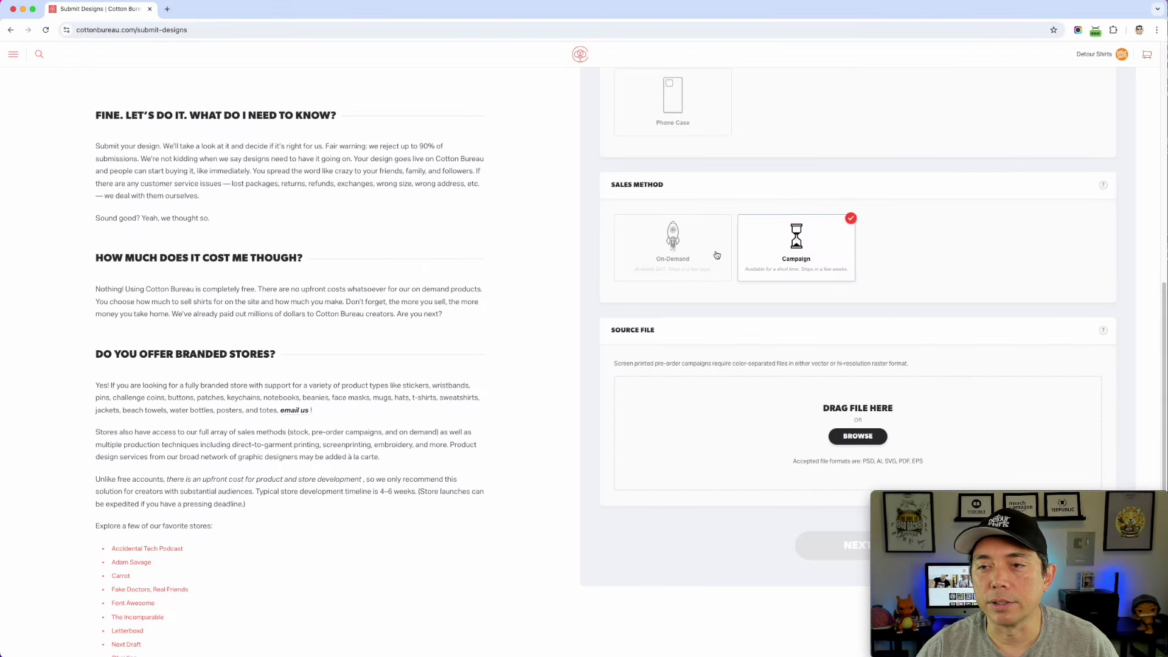
pyautogui.click(698, 243)
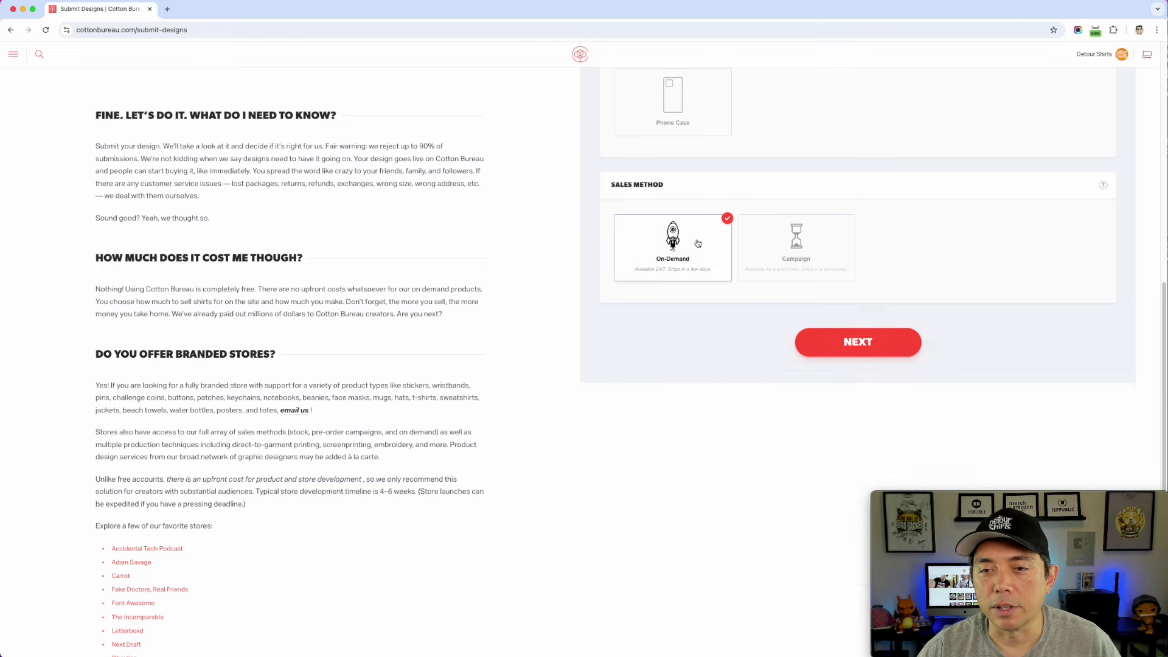
pyautogui.click(854, 342)
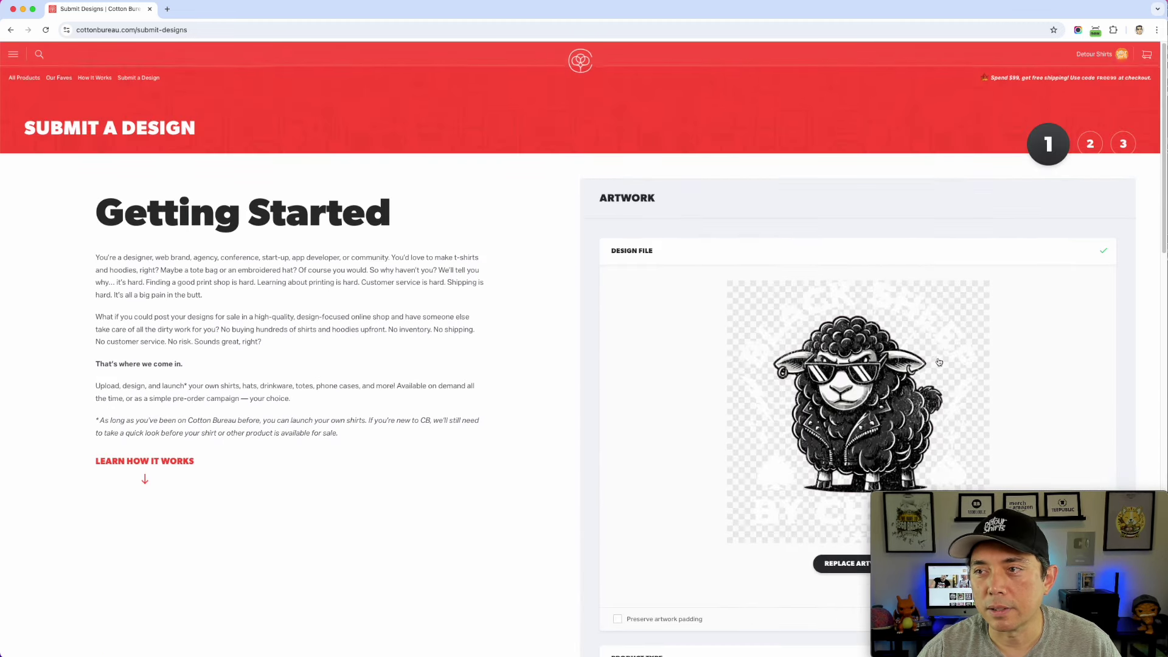
pyautogui.scroll(-10, 920, 300)
# Set Black as the primary shirt colour and review the black tee, hoodie, tank and onesie mockups.
pyautogui.click(885, 433)
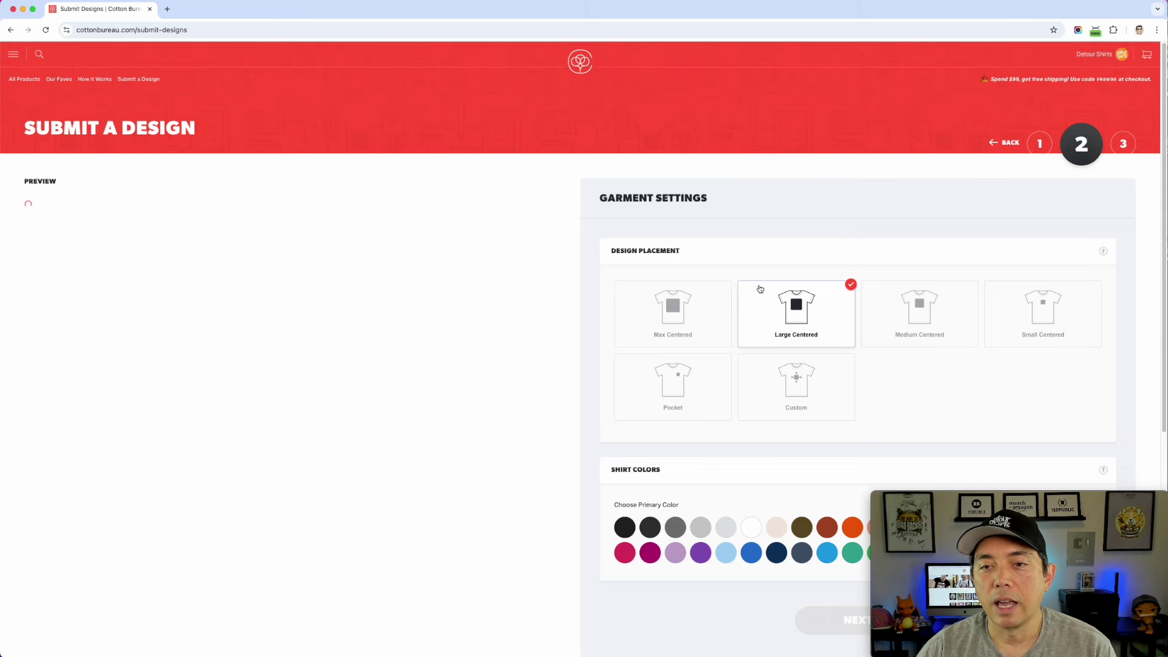
pyautogui.scroll(-2, 600, 444)
pyautogui.scroll(-3, 600, 444)
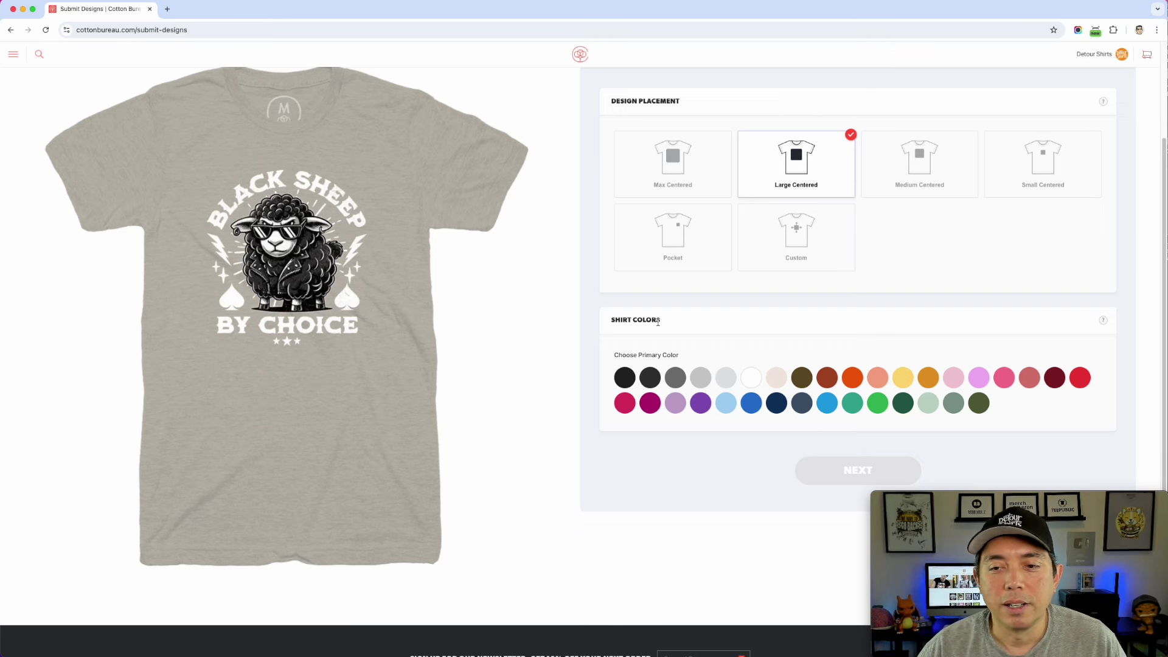
pyautogui.click(626, 377)
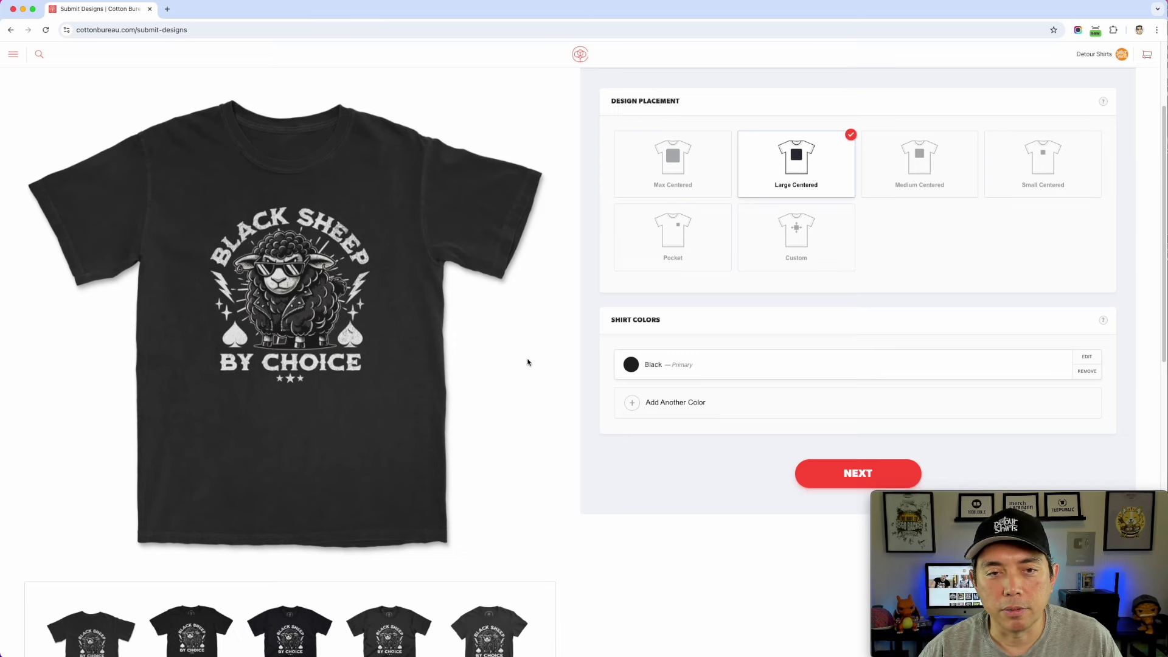
pyautogui.scroll(-1, 486, 400)
pyautogui.scroll(-10, 426, 438)
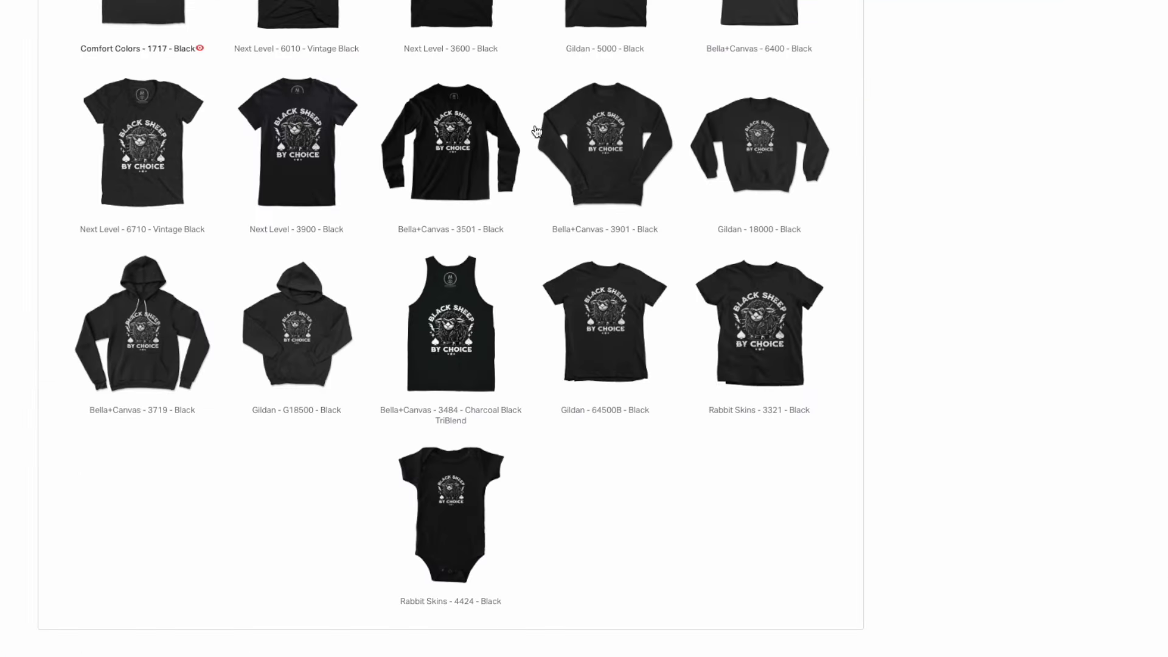
pyautogui.scroll(3, 557, 304)
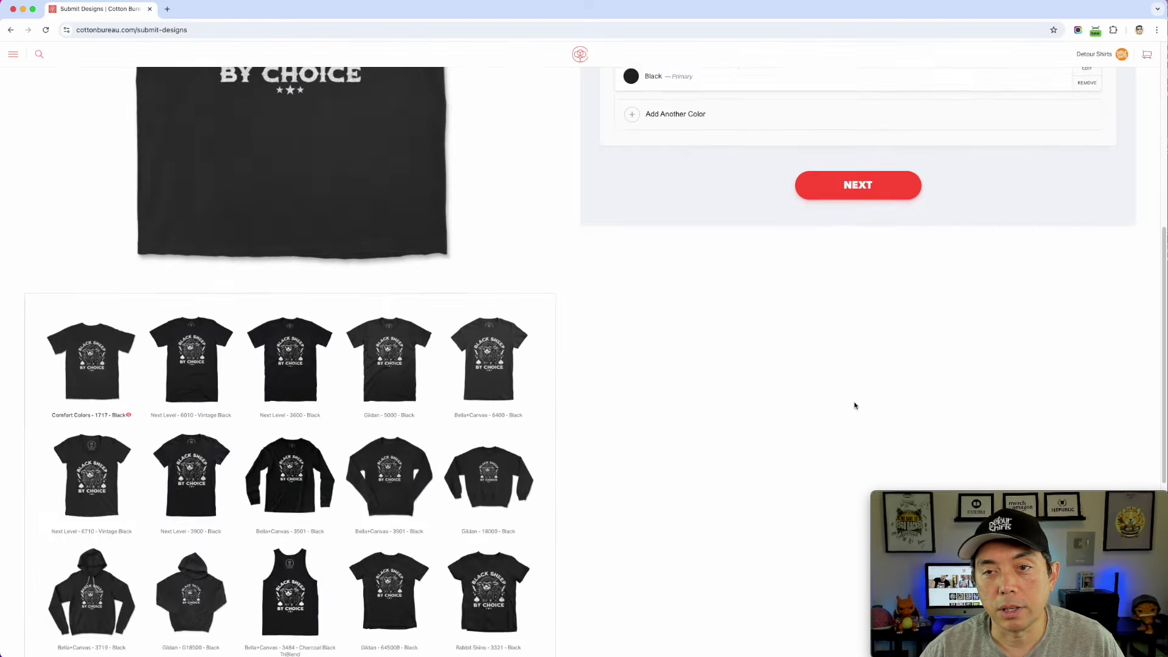
pyautogui.scroll(10, 1156, 194)
pyautogui.click(631, 430)
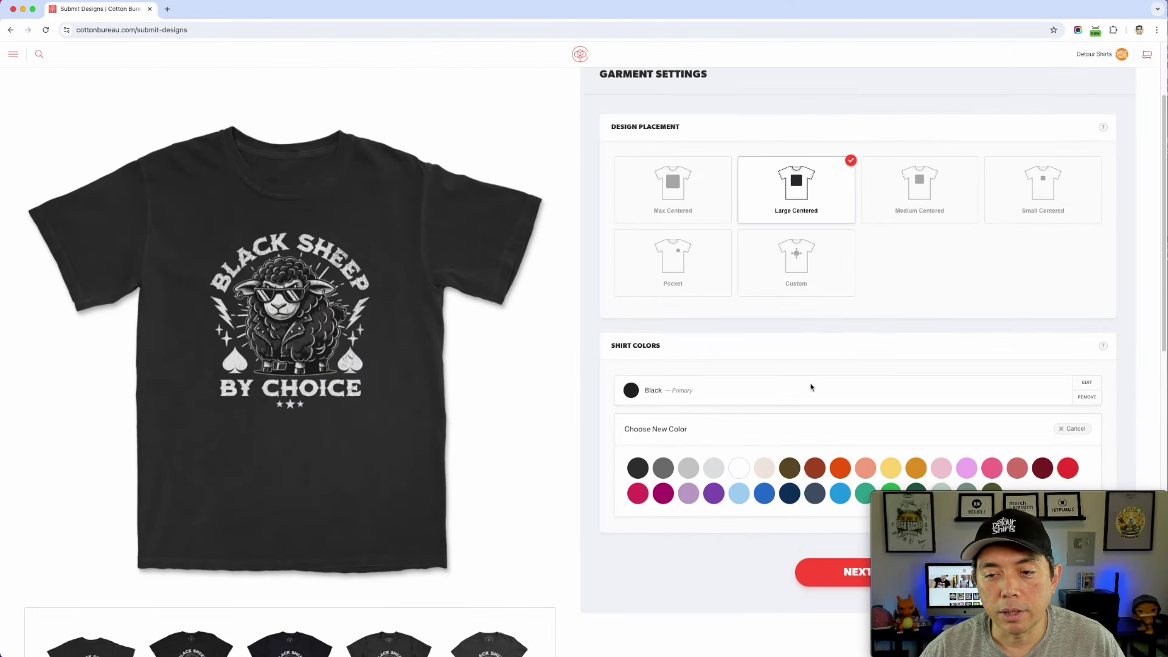
pyautogui.scroll(-1, 827, 381)
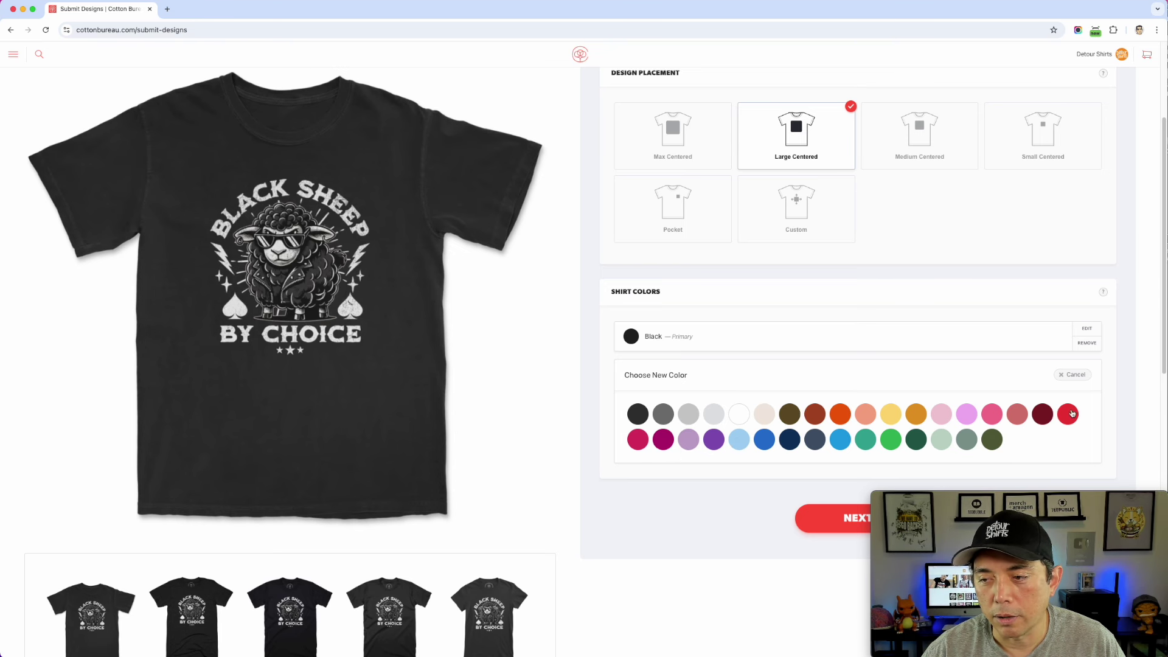
pyautogui.click(664, 415)
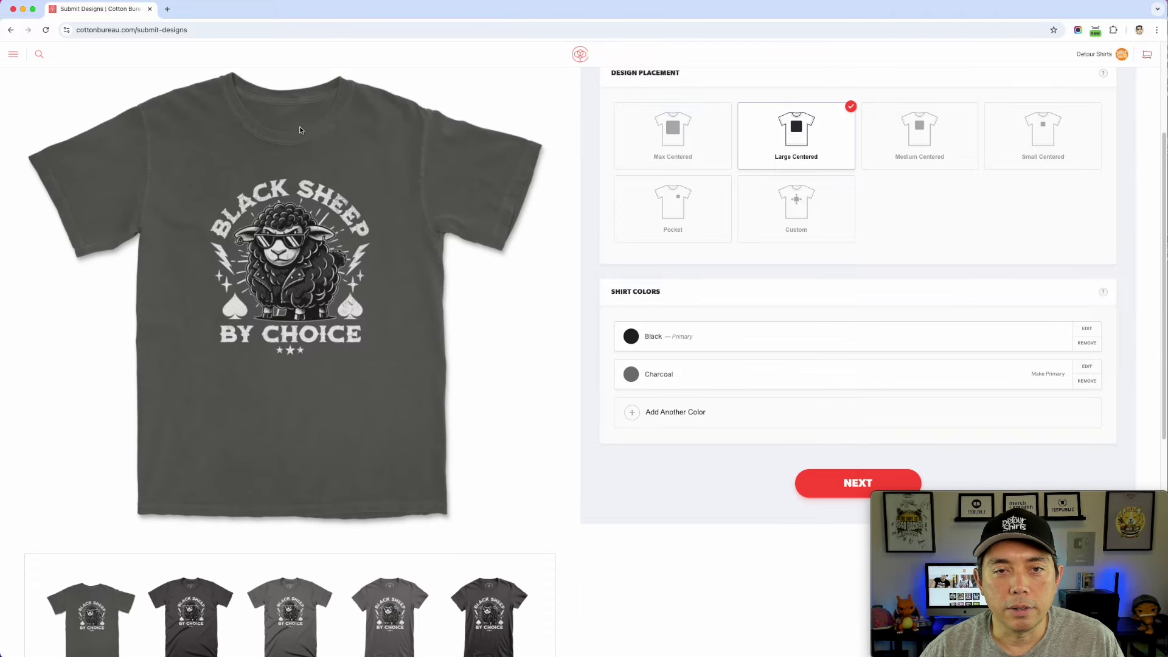
pyautogui.click(674, 411)
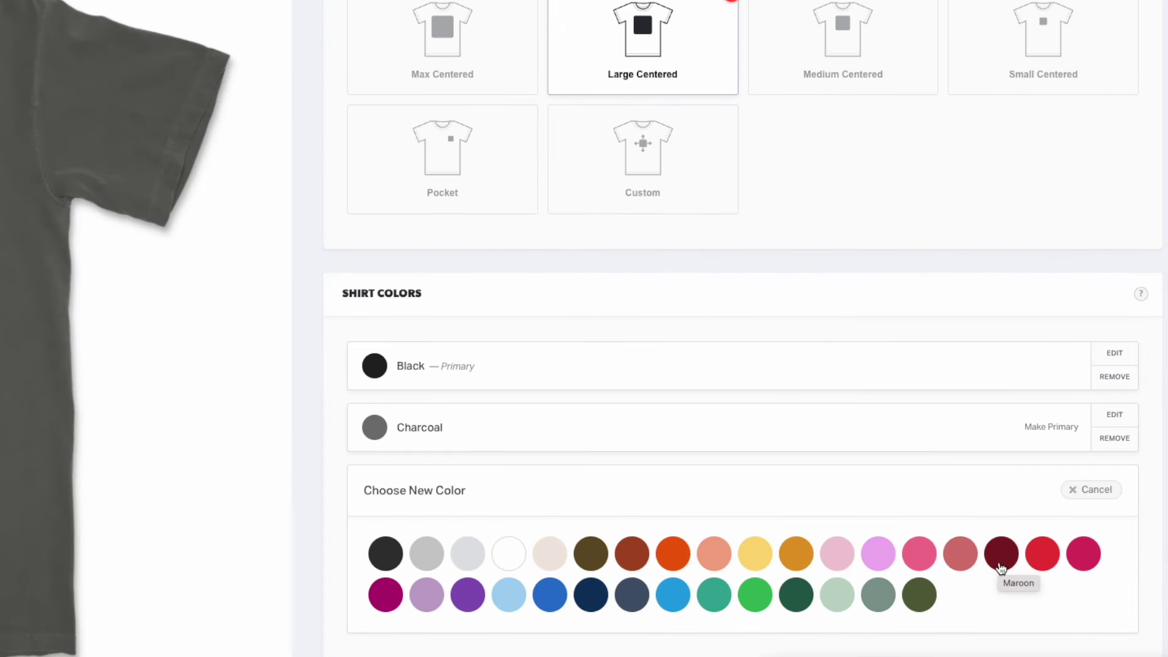
pyautogui.click(1001, 553)
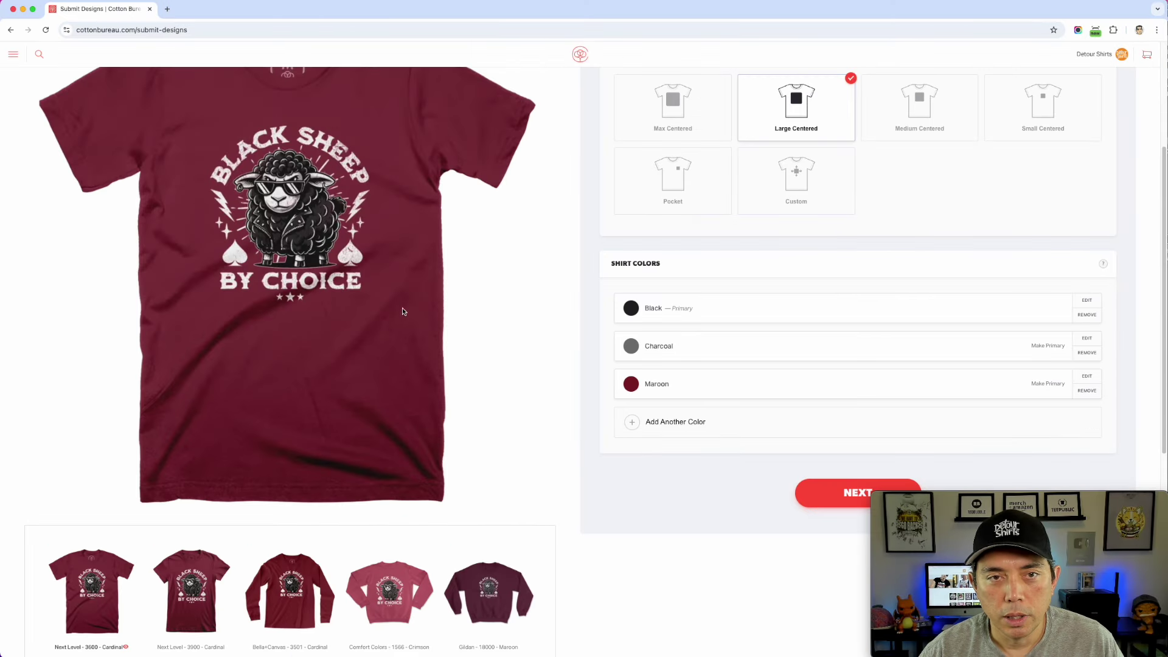
pyautogui.scroll(2, 402, 312)
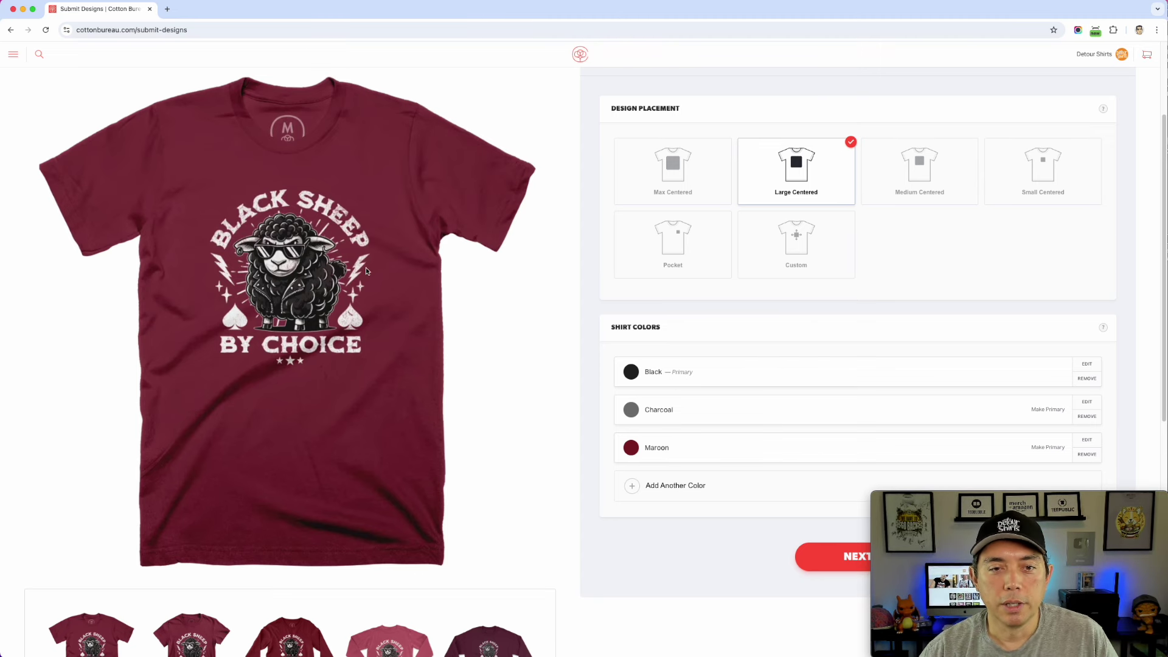
pyautogui.scroll(1, 761, 404)
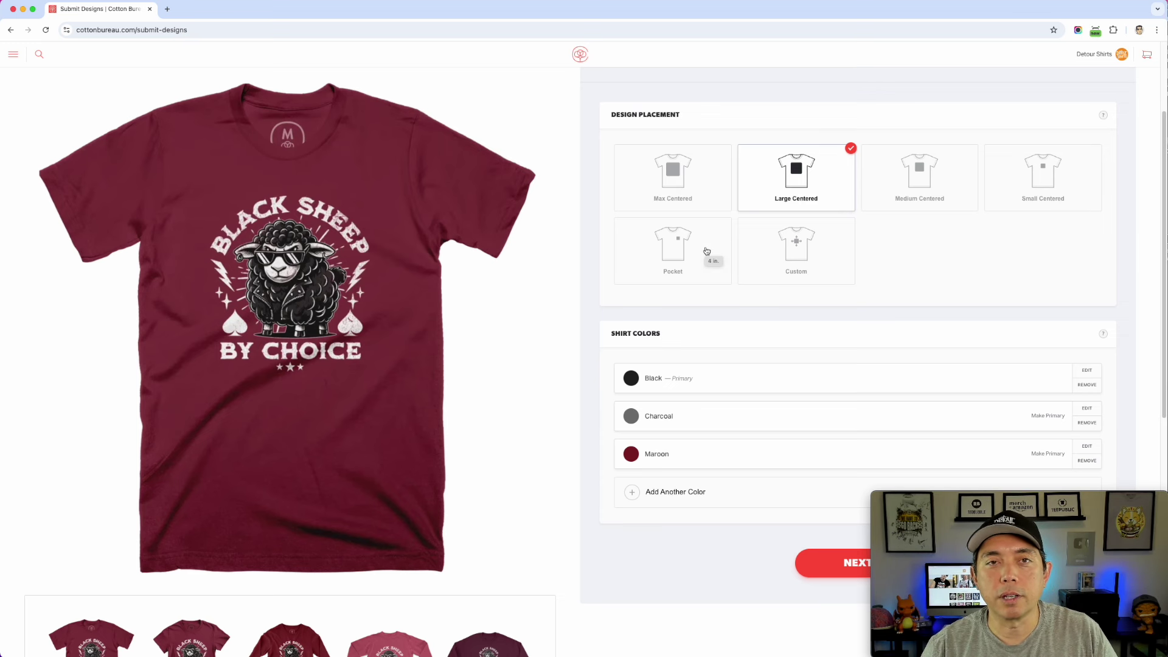
pyautogui.click(672, 176)
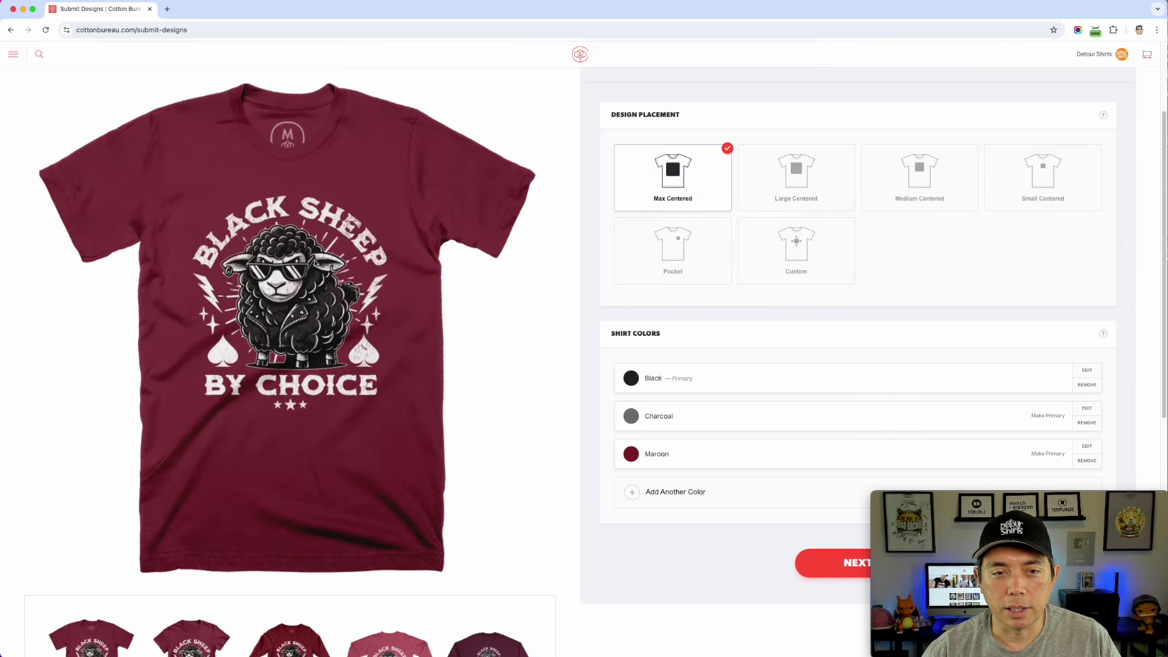
pyautogui.click(800, 177)
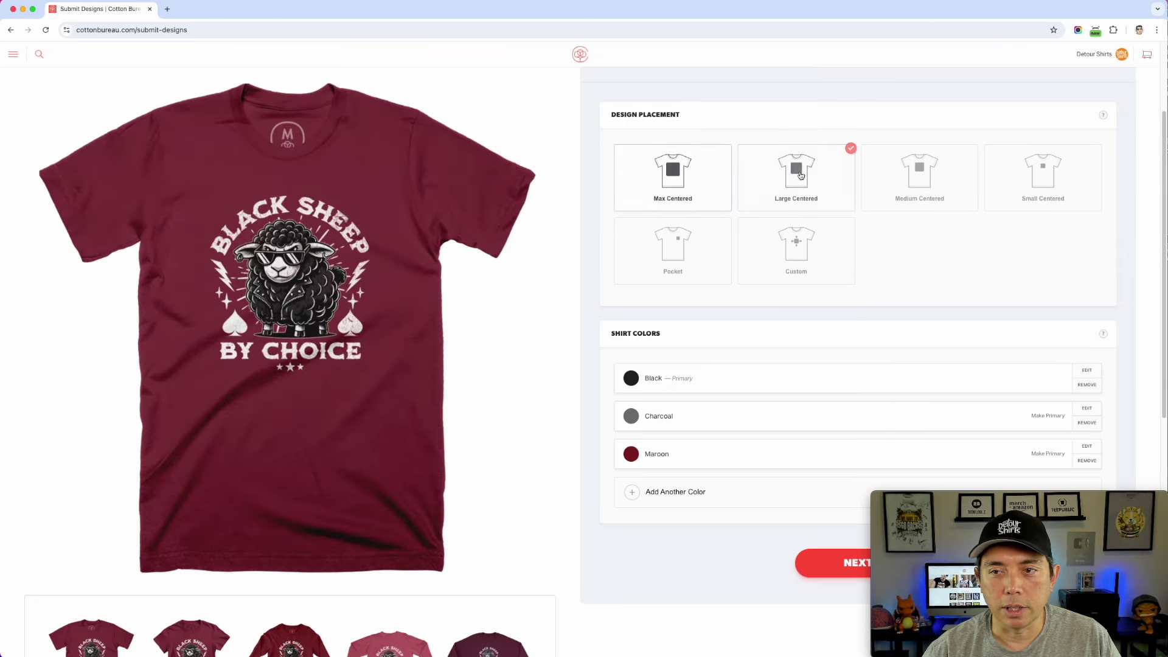
pyautogui.click(917, 178)
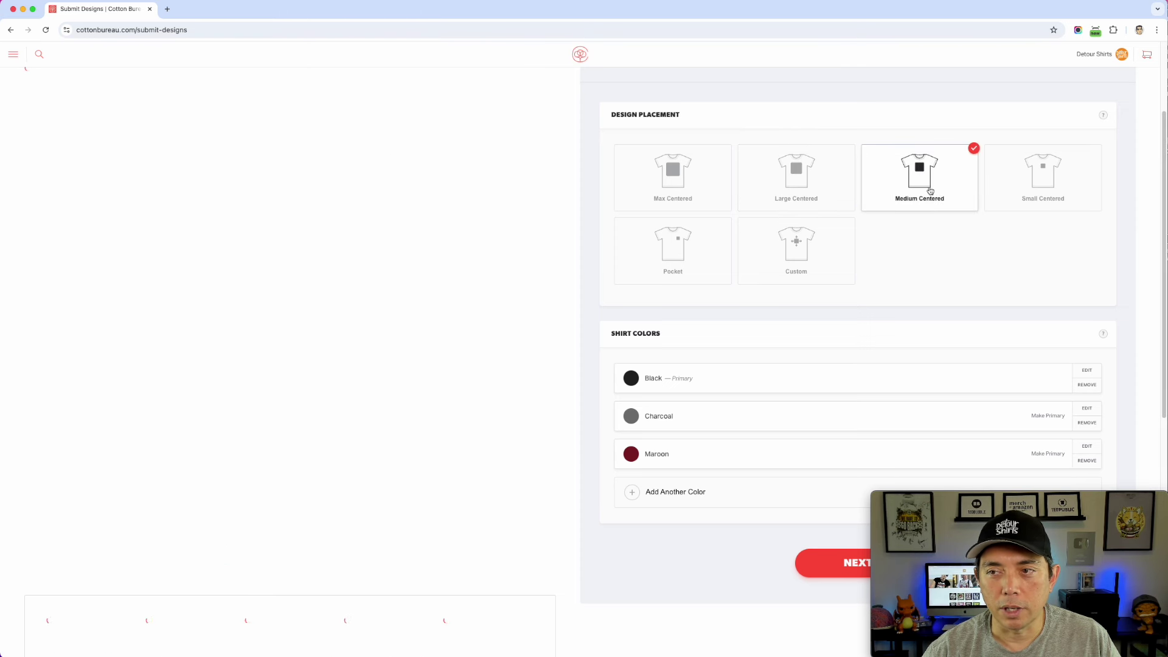
pyautogui.click(1042, 176)
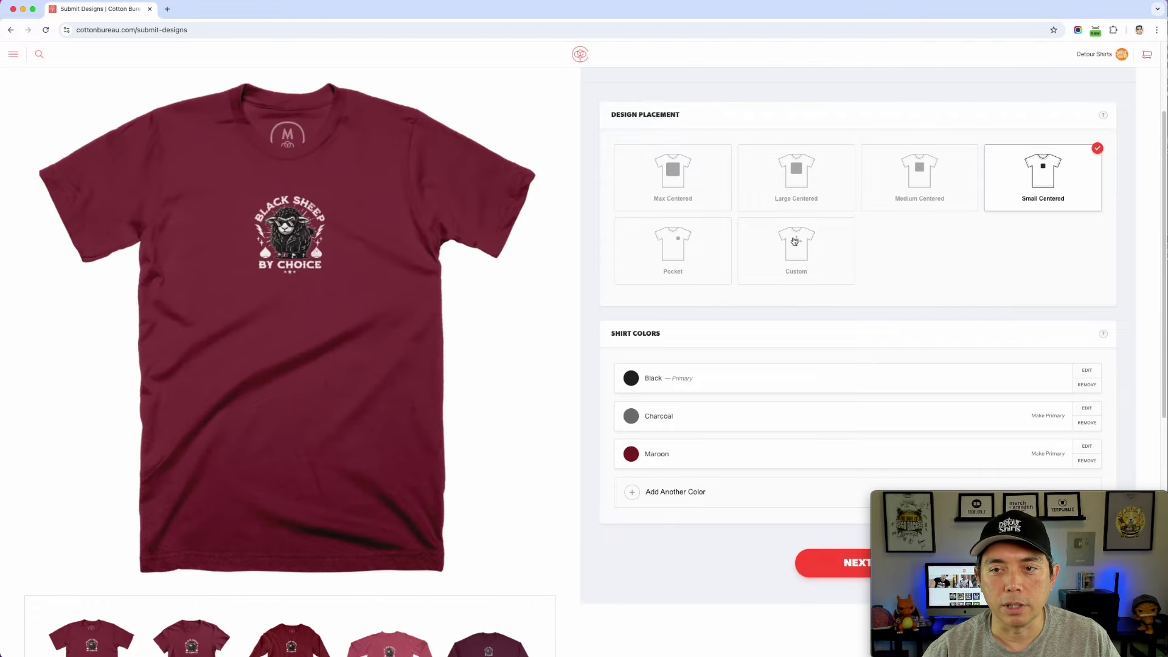
pyautogui.click(795, 243)
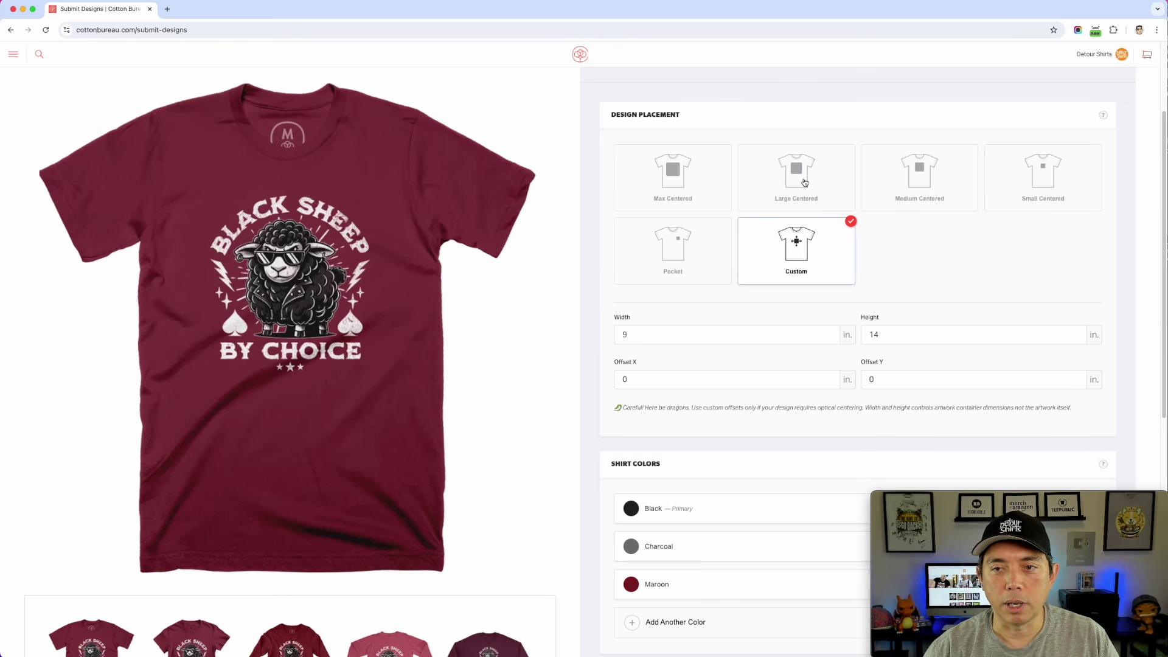
pyautogui.click(681, 258)
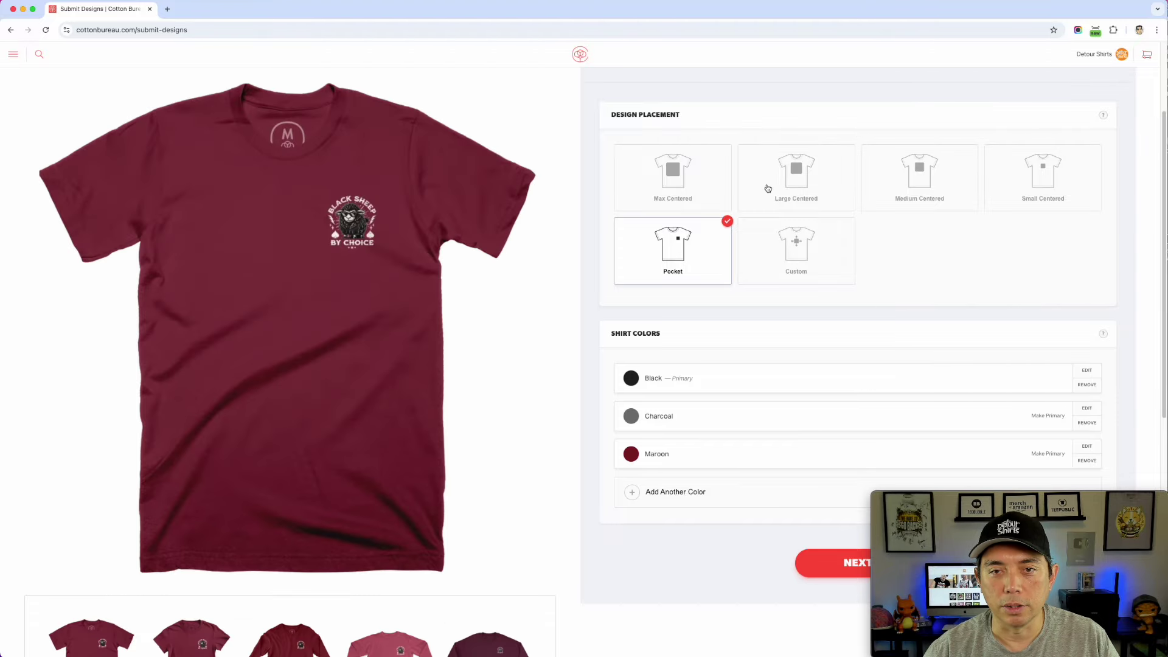
pyautogui.click(802, 173)
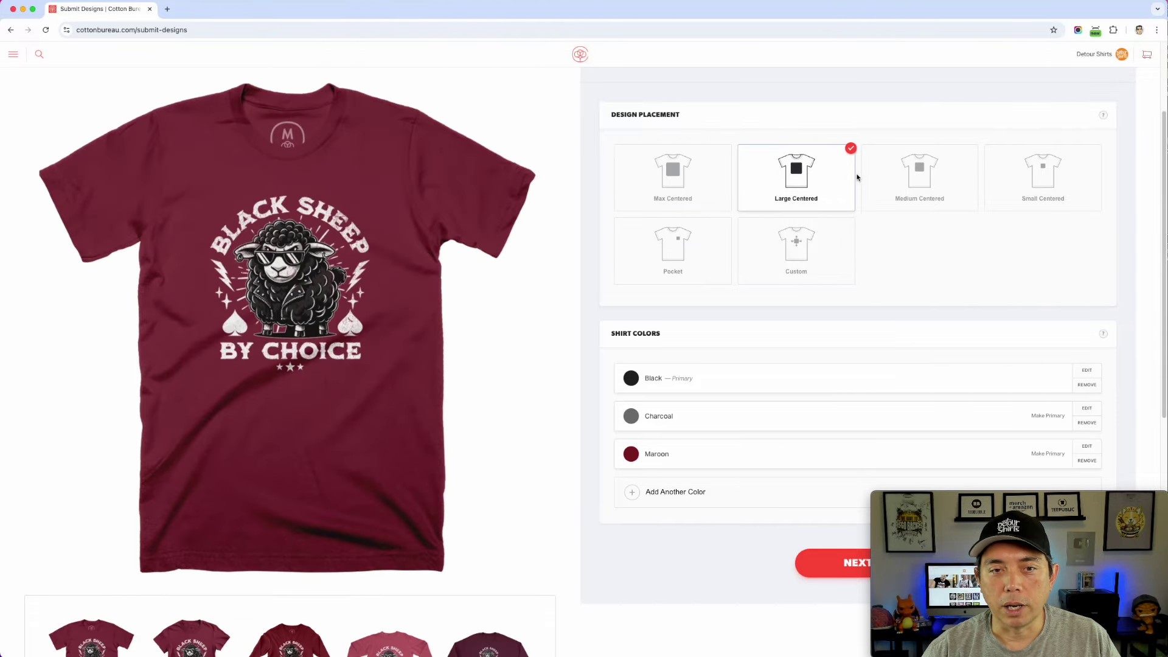
pyautogui.scroll(-2, 901, 317)
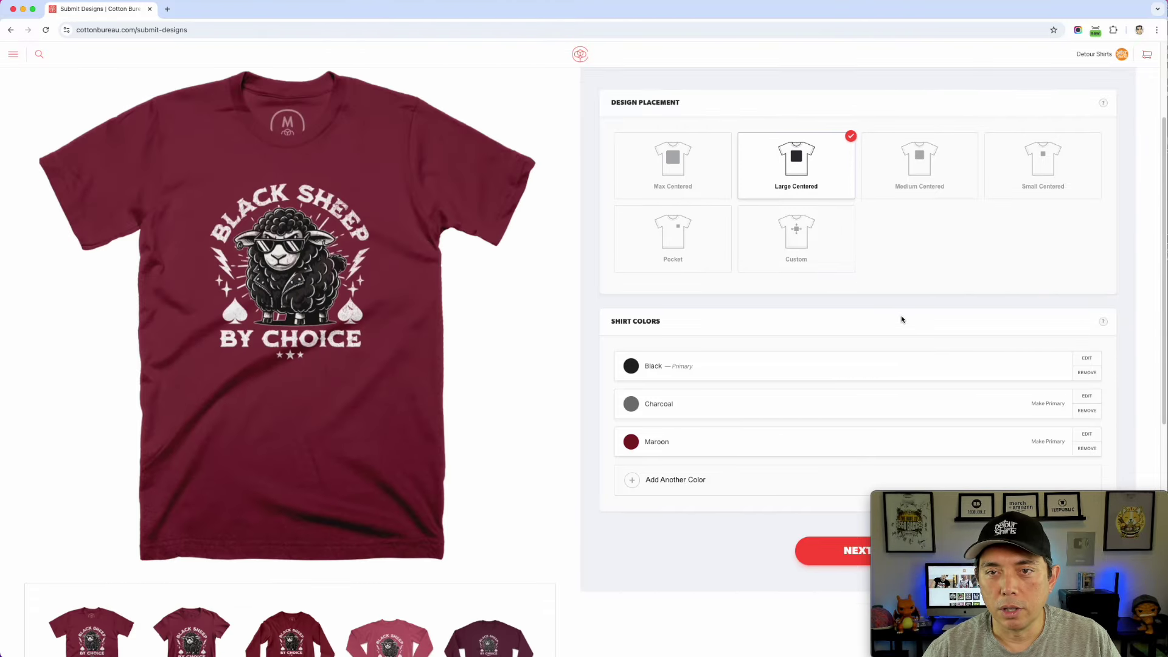
pyautogui.scroll(-5, 900, 317)
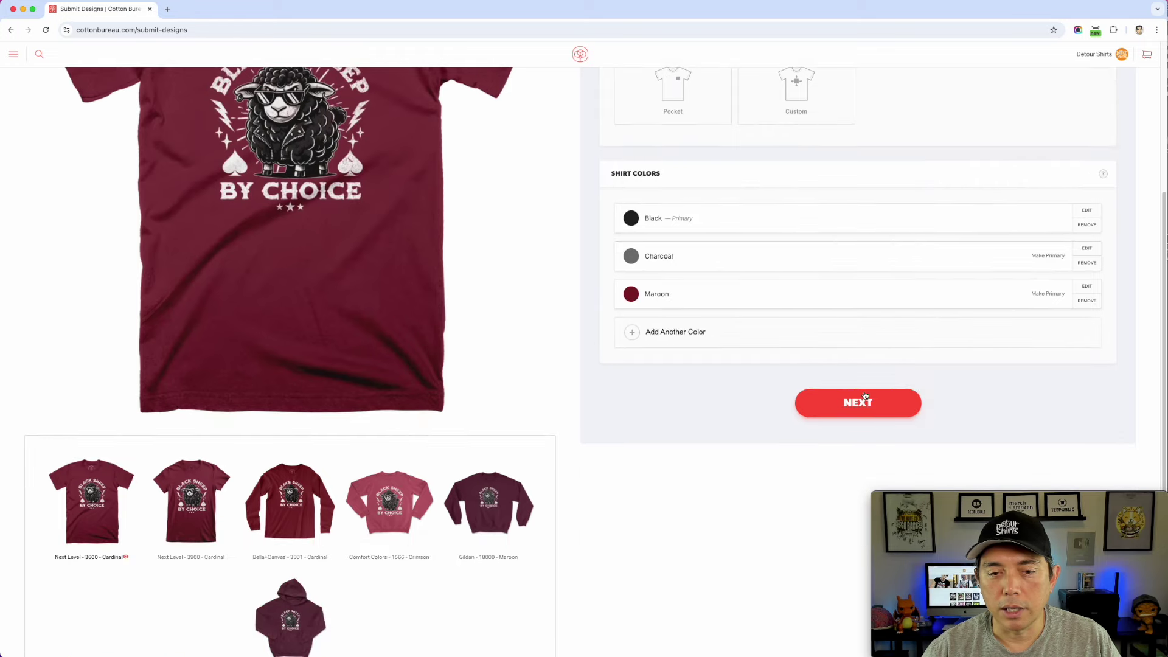
pyautogui.scroll(-1, 580, 427)
pyautogui.scroll(-2, 580, 428)
pyautogui.scroll(6, 579, 426)
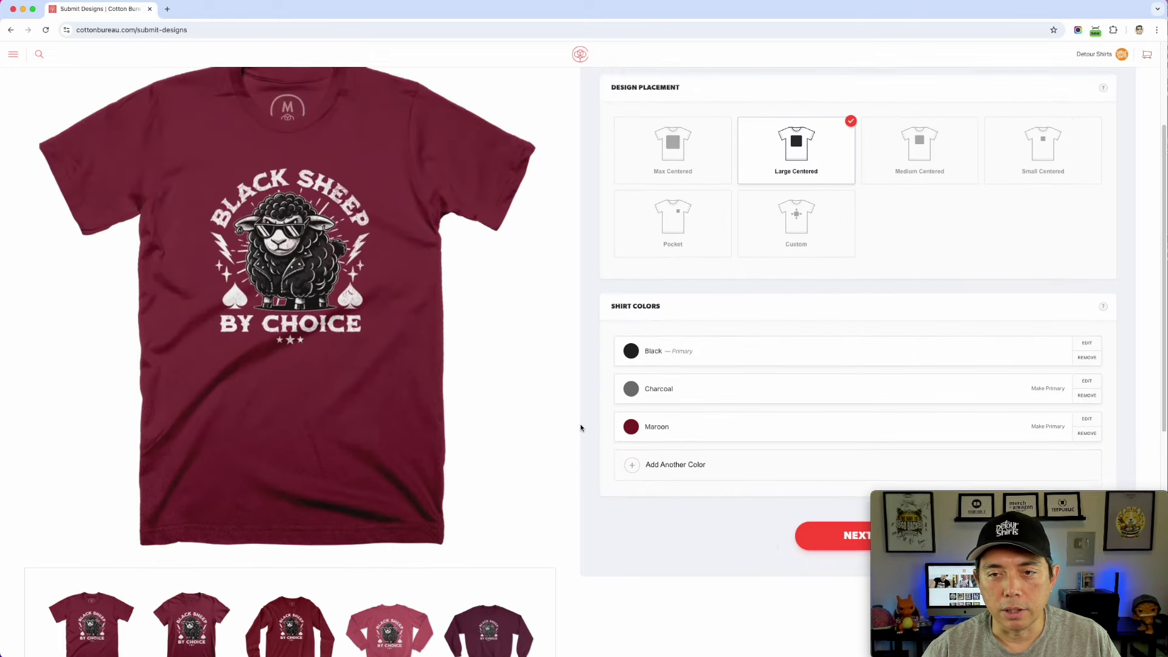
pyautogui.scroll(-5, 508, 463)
pyautogui.scroll(2, 278, 485)
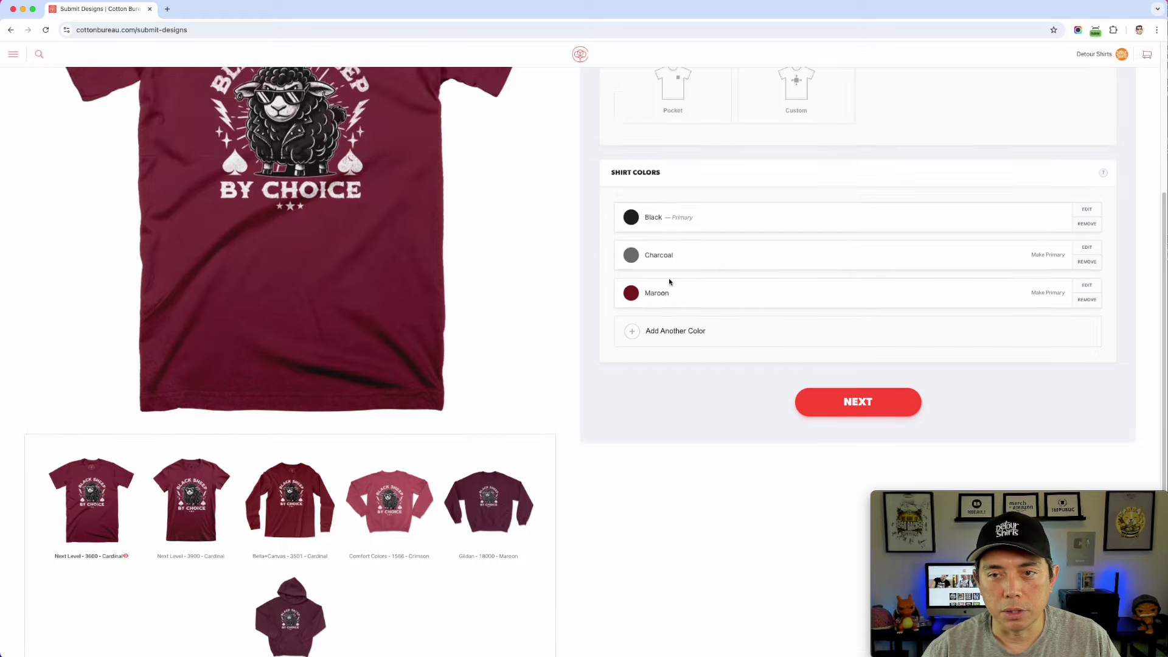
pyautogui.click(715, 217)
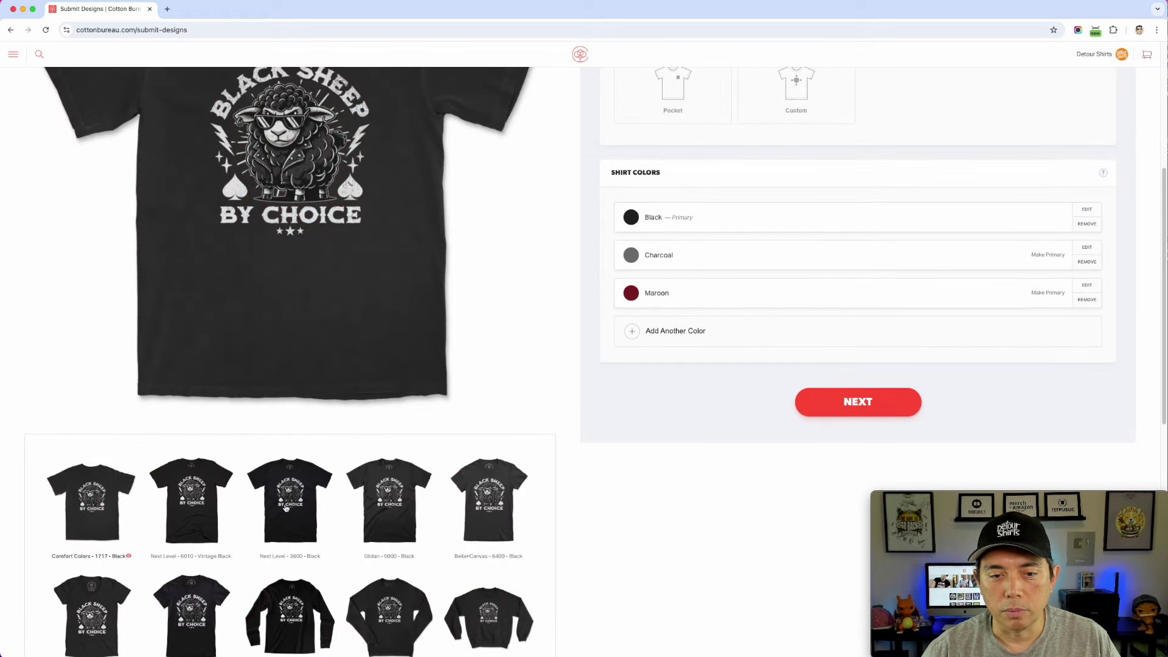
pyautogui.scroll(-5, 285, 508)
pyautogui.scroll(3, 381, 477)
pyautogui.click(690, 141)
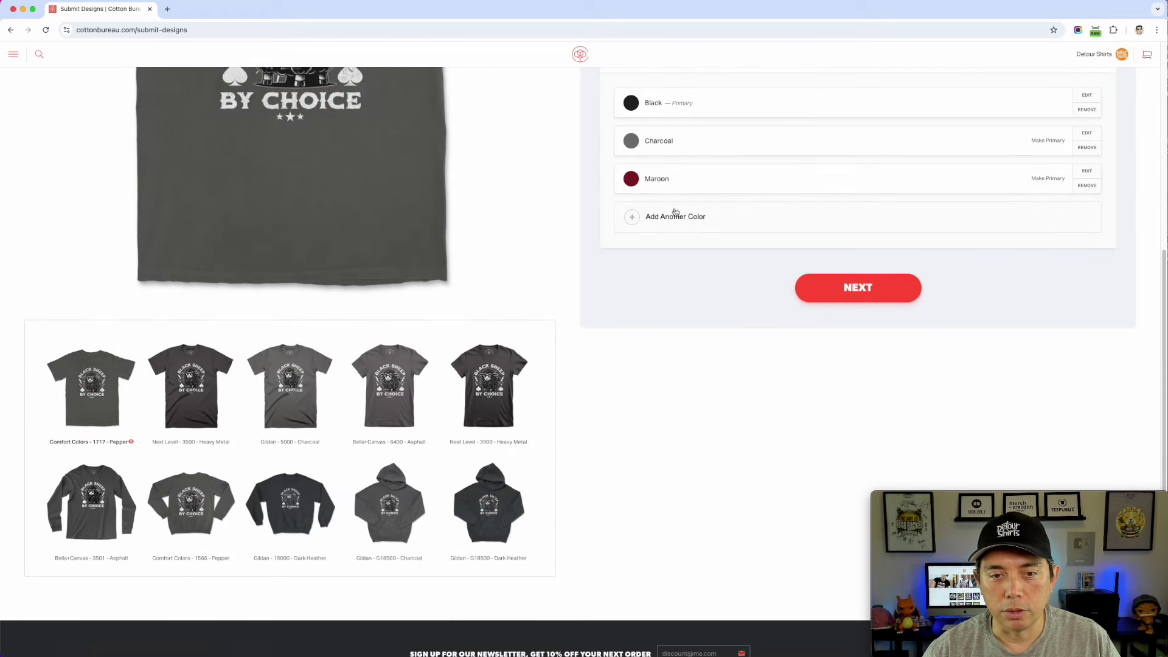
pyautogui.scroll(-1, 564, 413)
pyautogui.scroll(5, 564, 413)
pyautogui.click(706, 365)
pyautogui.scroll(-1, 608, 430)
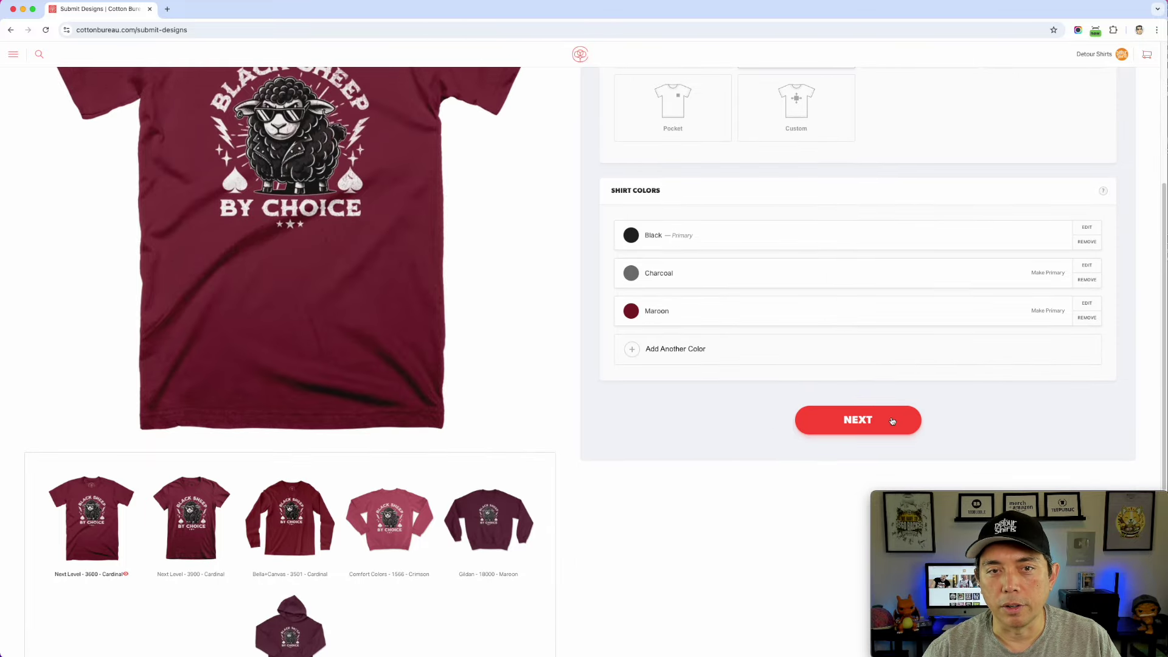
pyautogui.click(896, 419)
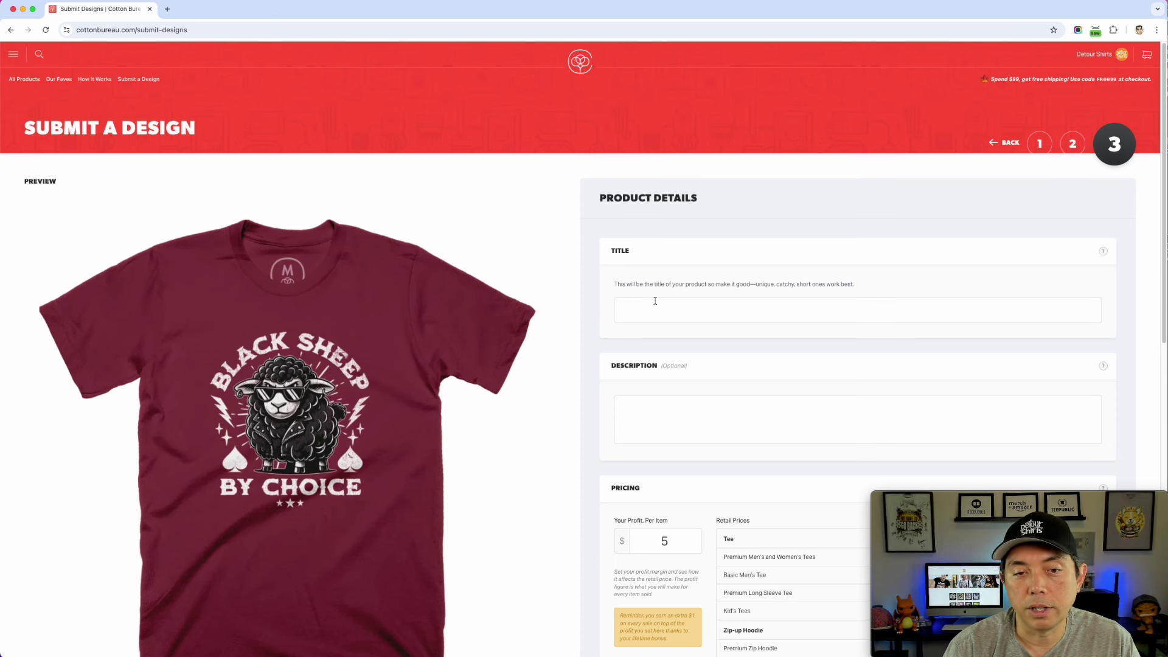
# Title the shirt 'Black Sheep By Choice'.
pyautogui.write('Bla')
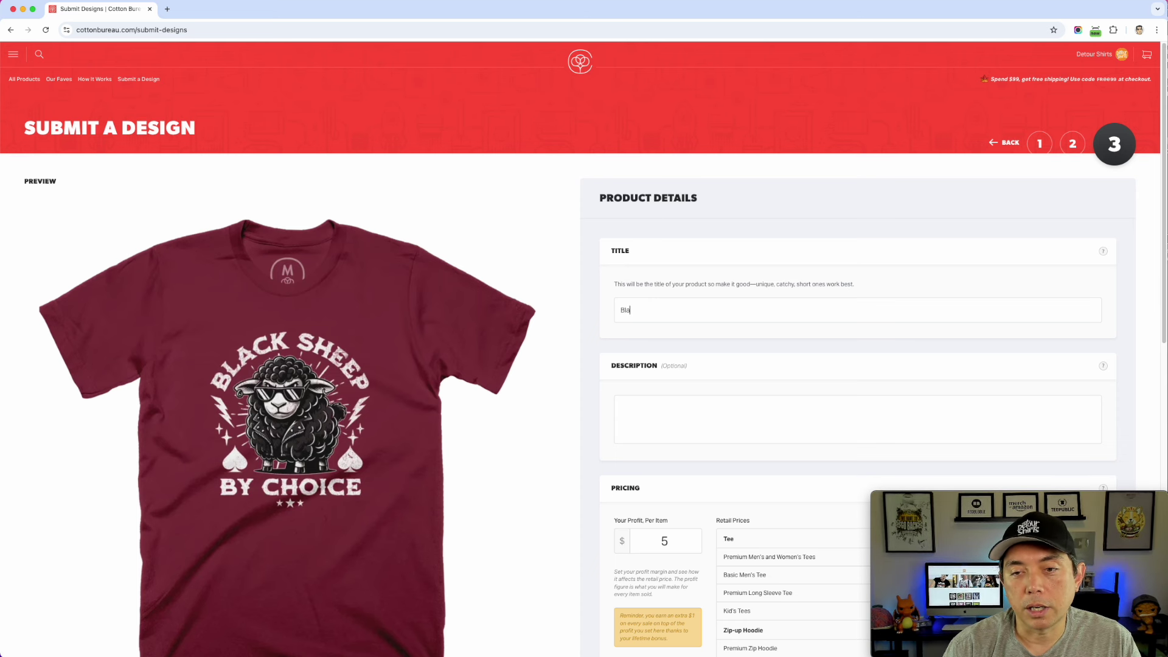
pyautogui.write('ck She')
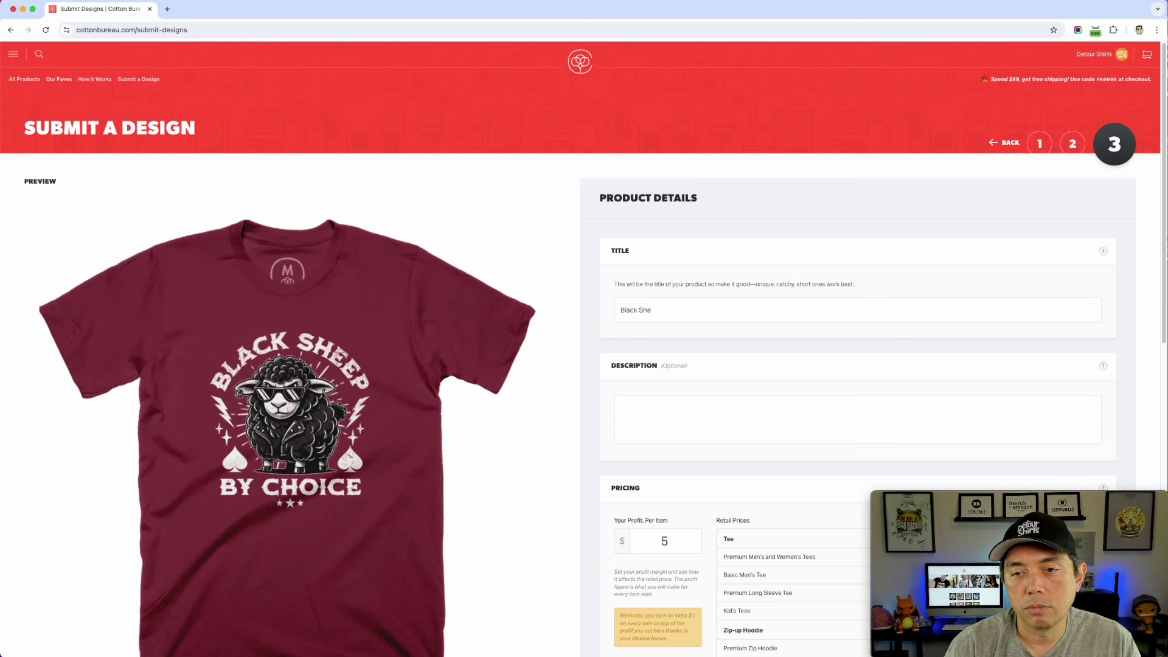
pyautogui.write('ep By ')
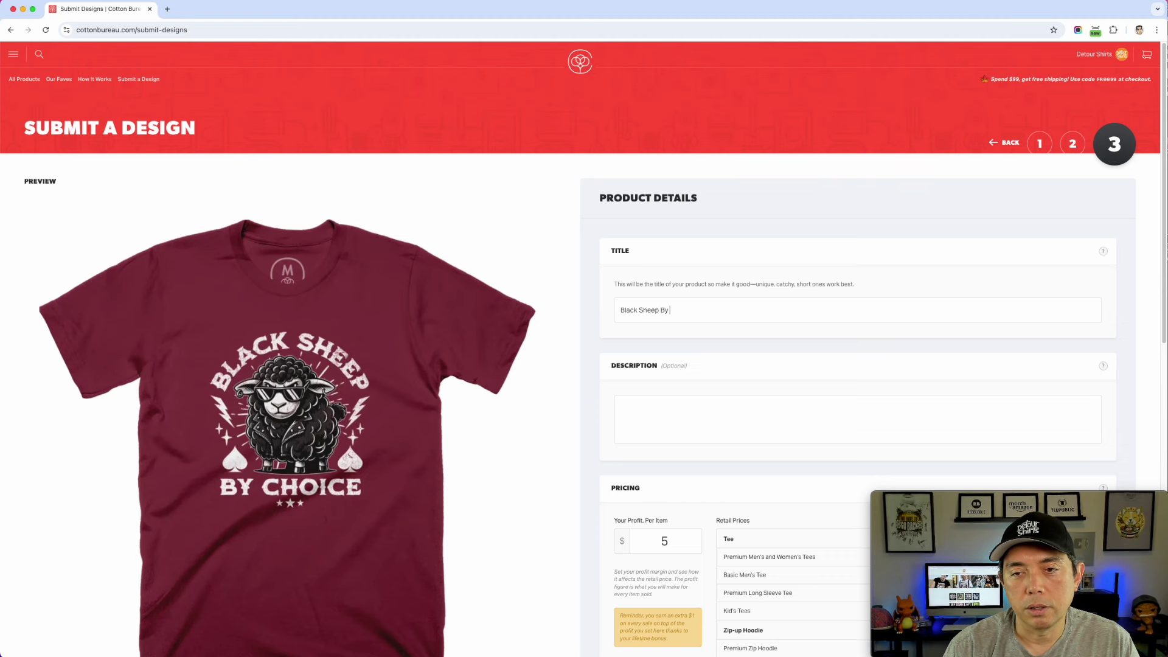
pyautogui.write('Choice')
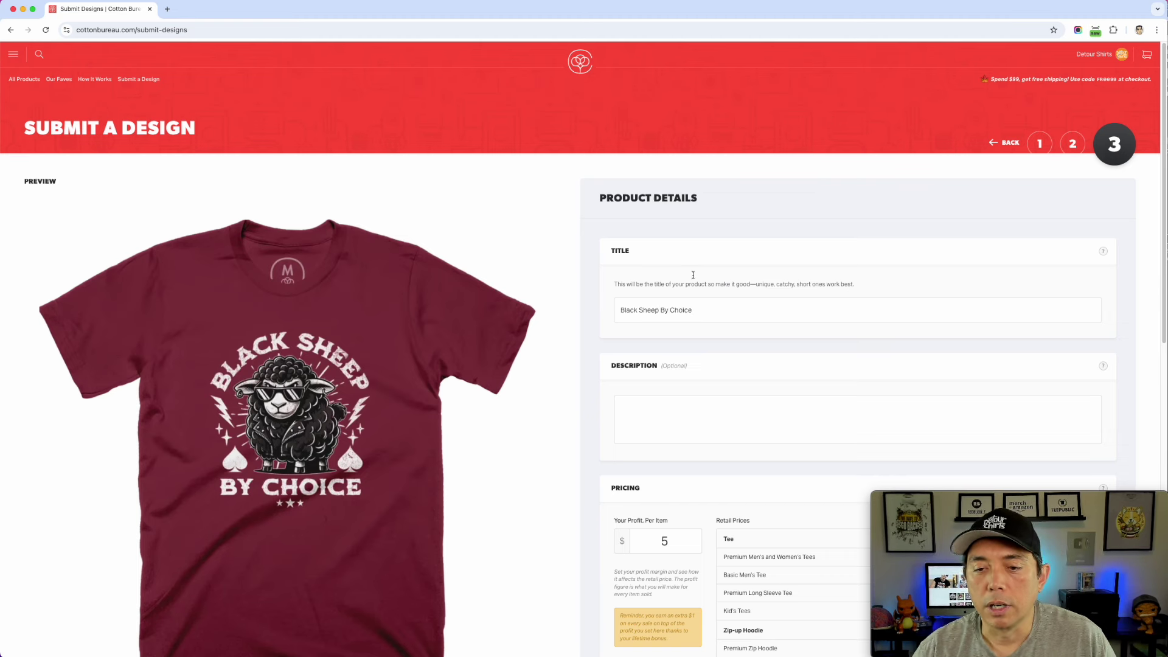
pyautogui.scroll(-5, 670, 384)
pyautogui.scroll(-1, 669, 384)
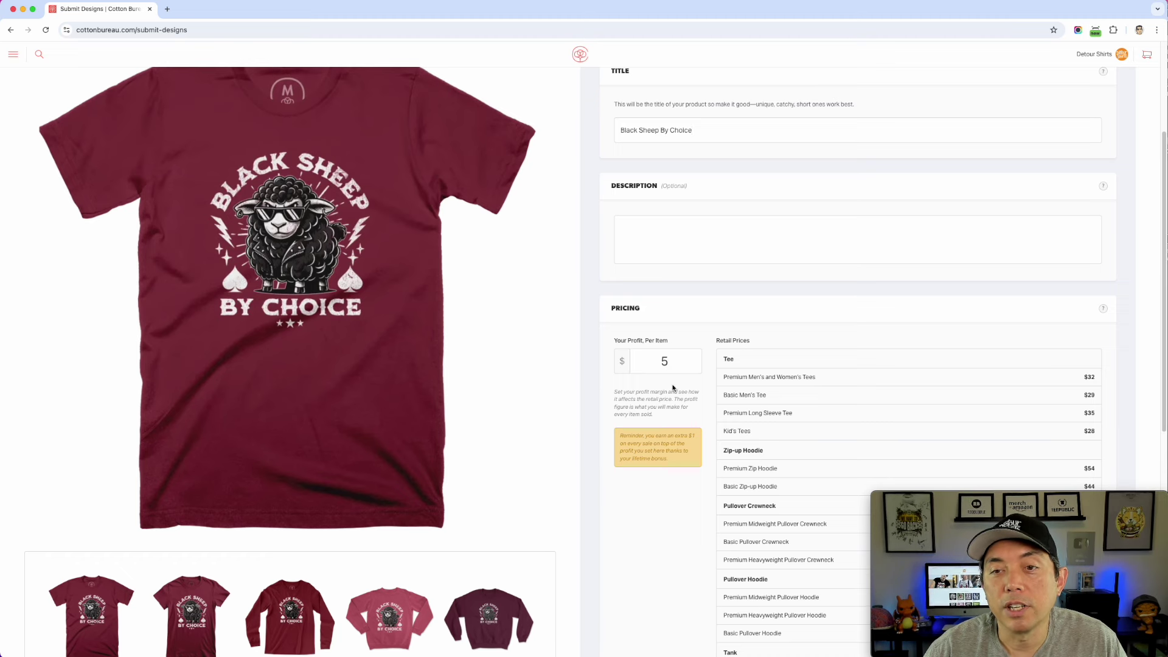
pyautogui.scroll(-1, 673, 386)
pyautogui.scroll(-2, 678, 398)
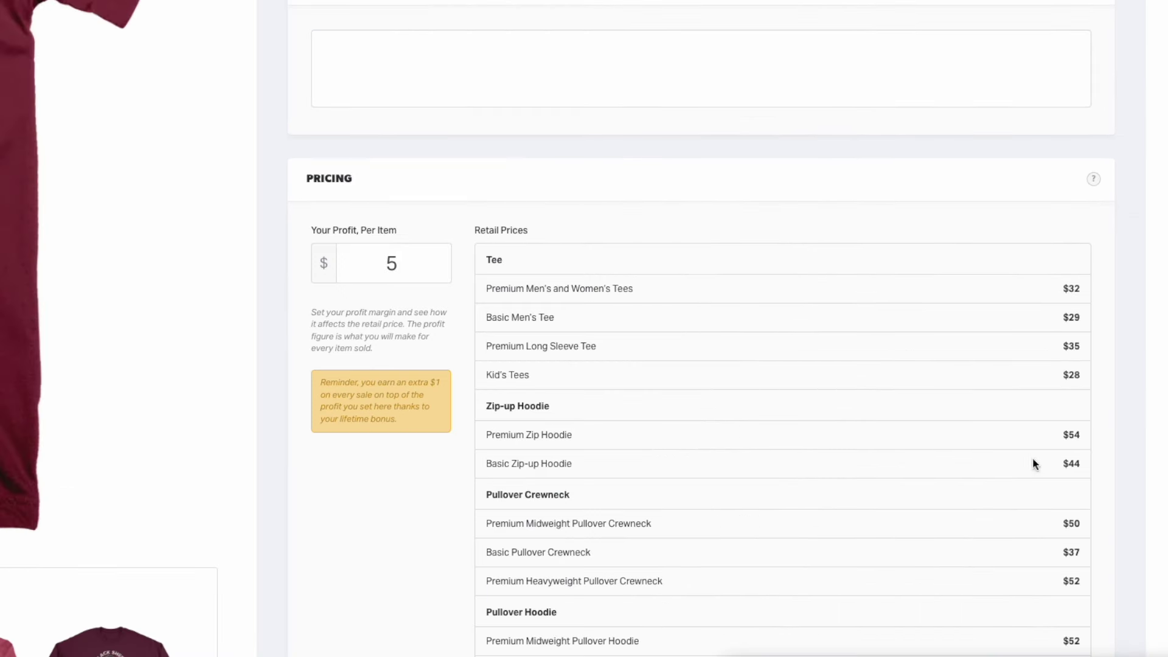
pyautogui.scroll(-1, 785, 453)
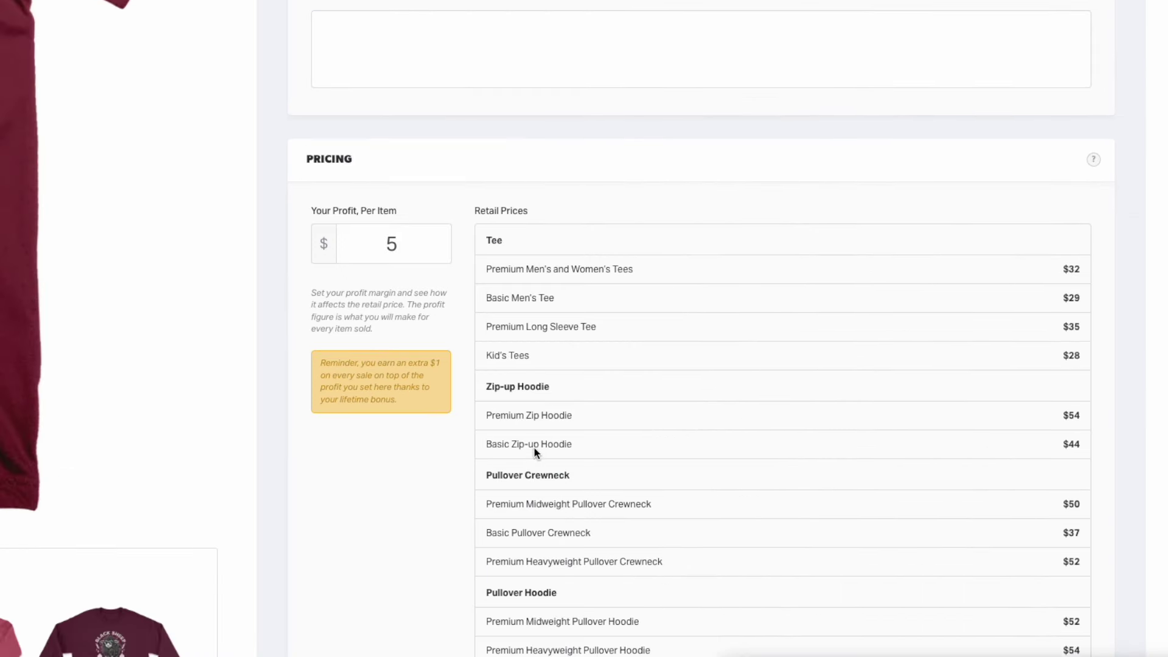
# Raise the profit per item to $6, then return it to $5 for $32 tees.
pyautogui.click(441, 237)
pyautogui.scroll(-3, 708, 393)
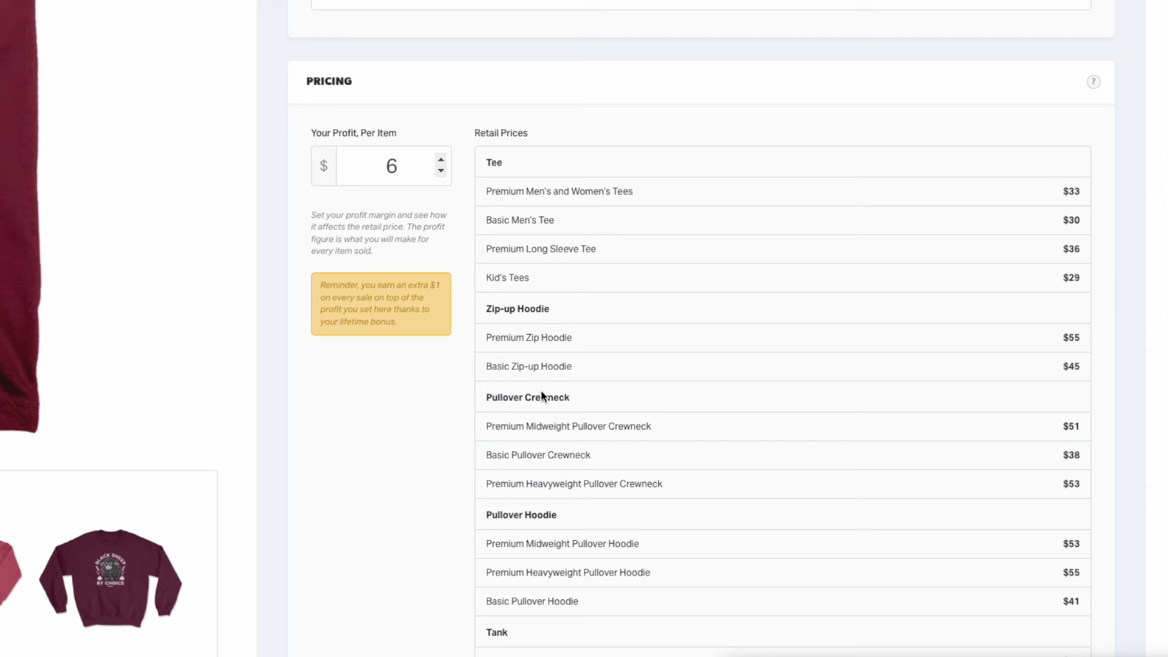
pyautogui.scroll(-3, 651, 544)
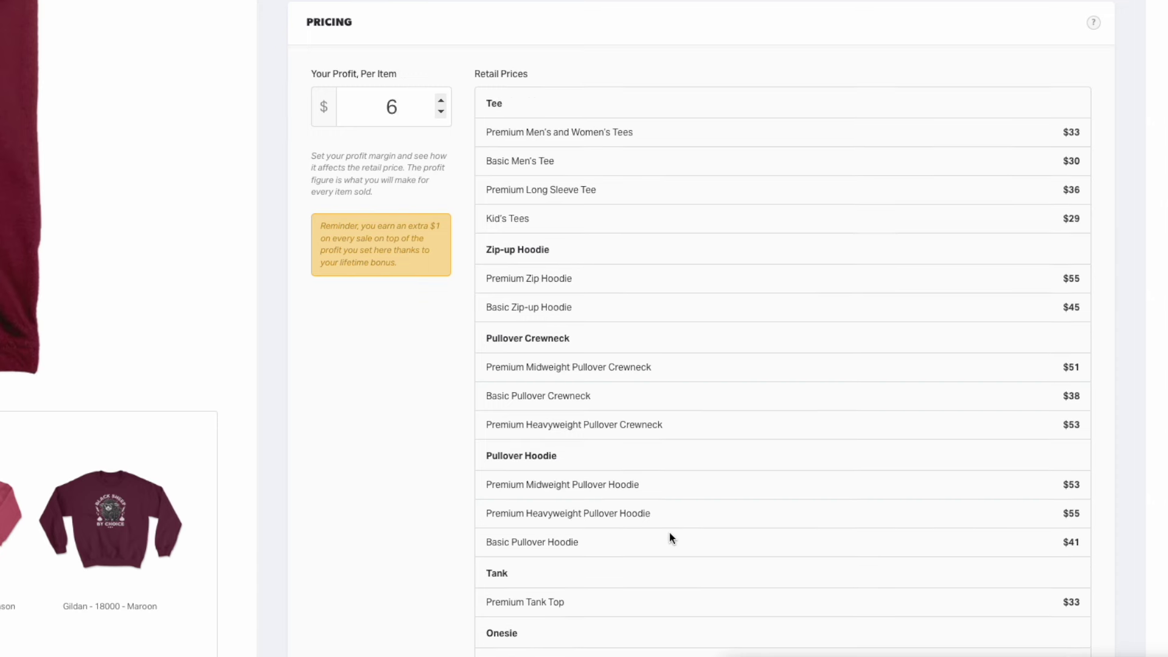
pyautogui.scroll(-5, 986, 589)
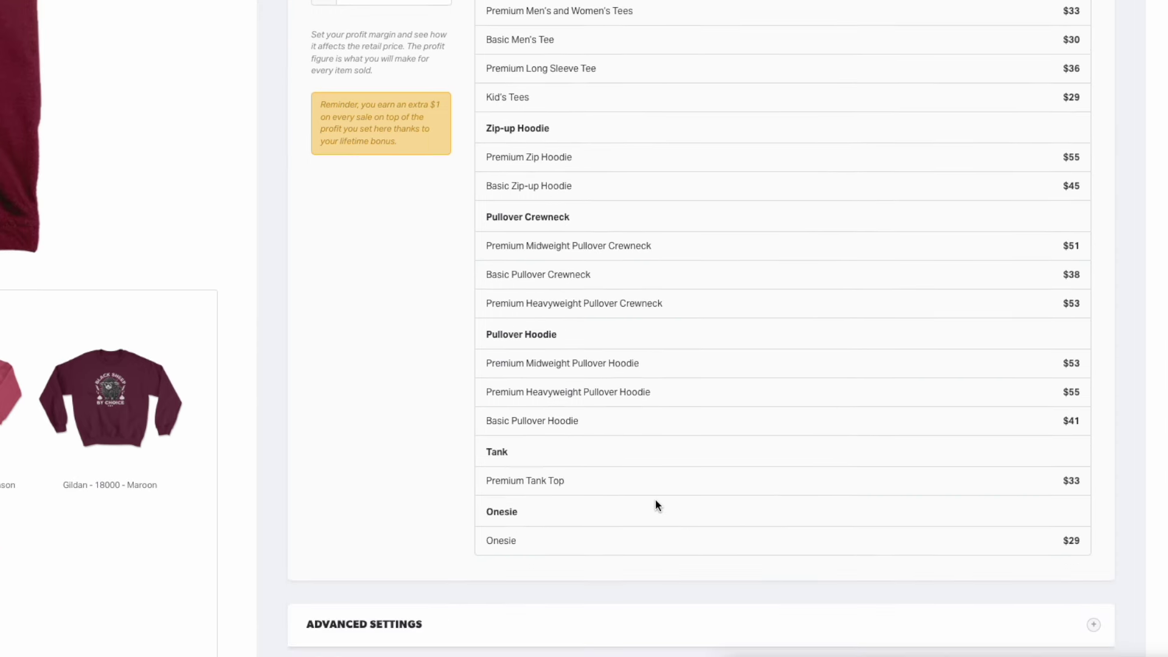
pyautogui.scroll(14, 655, 504)
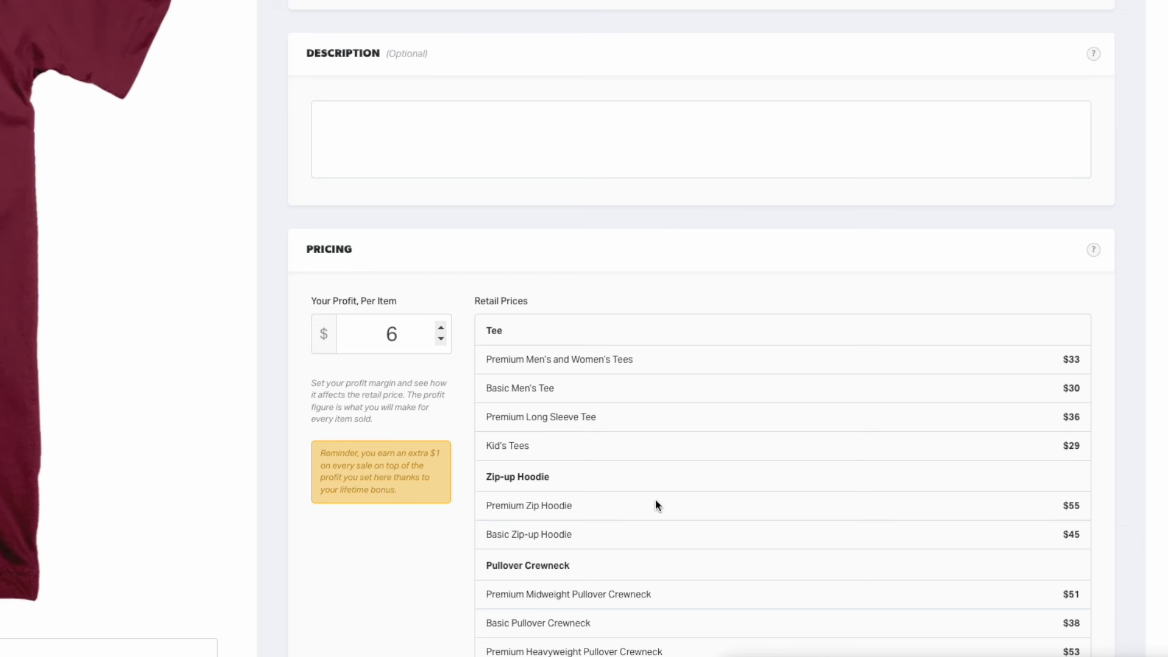
pyautogui.click(439, 345)
# Confirm 'available immediately' is Yes in Advanced Settings, then Finish & Submit the design.
pyautogui.scroll(-1, 537, 497)
pyautogui.scroll(-1, 365, 480)
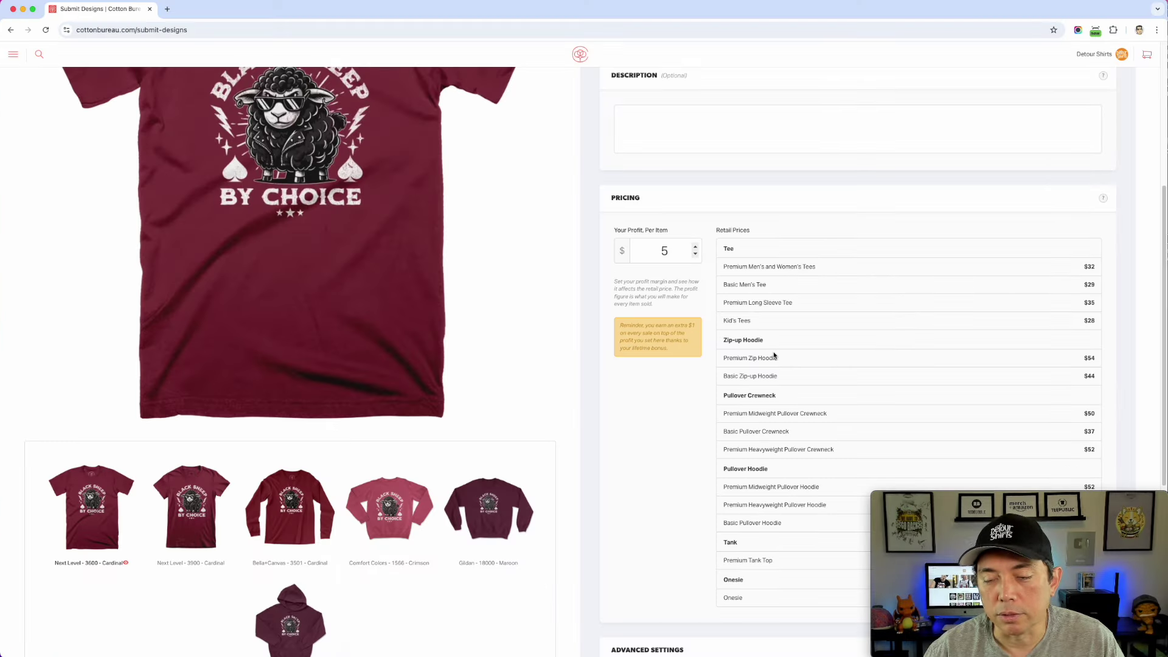
pyautogui.scroll(2, 810, 397)
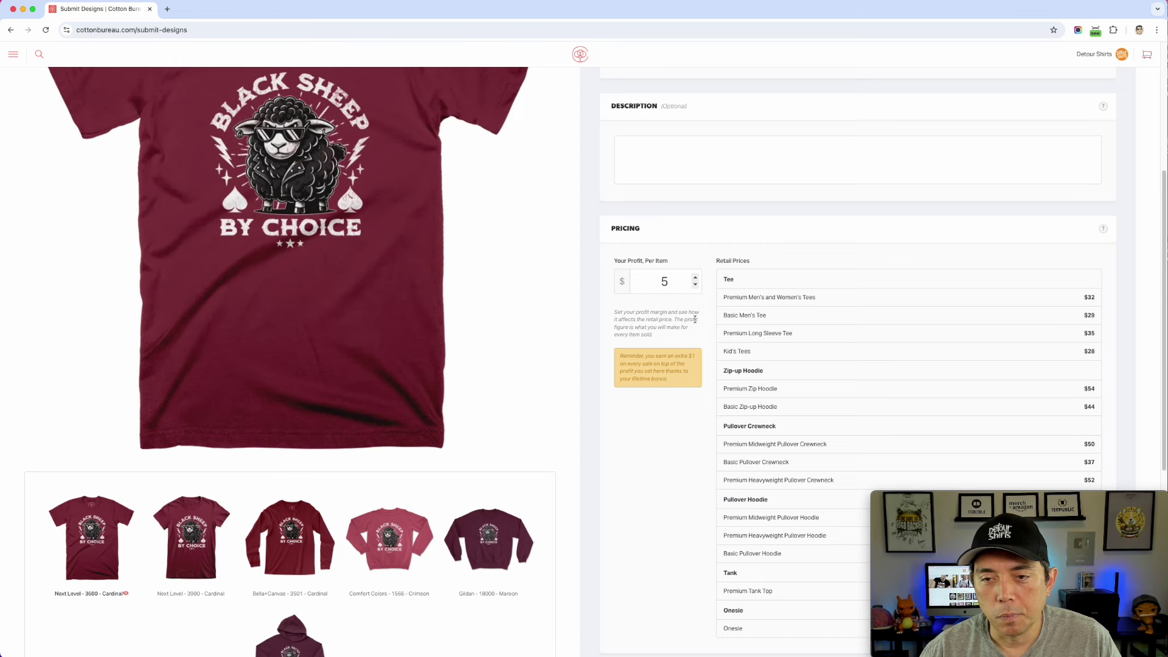
pyautogui.scroll(-6, 911, 334)
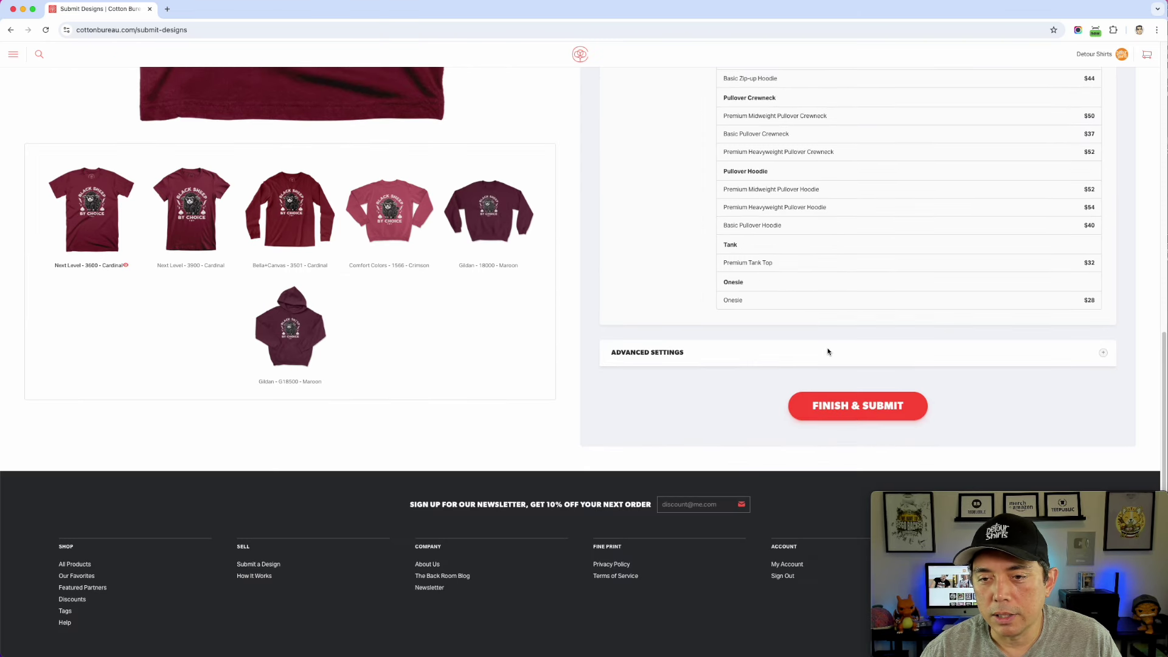
pyautogui.click(1103, 355)
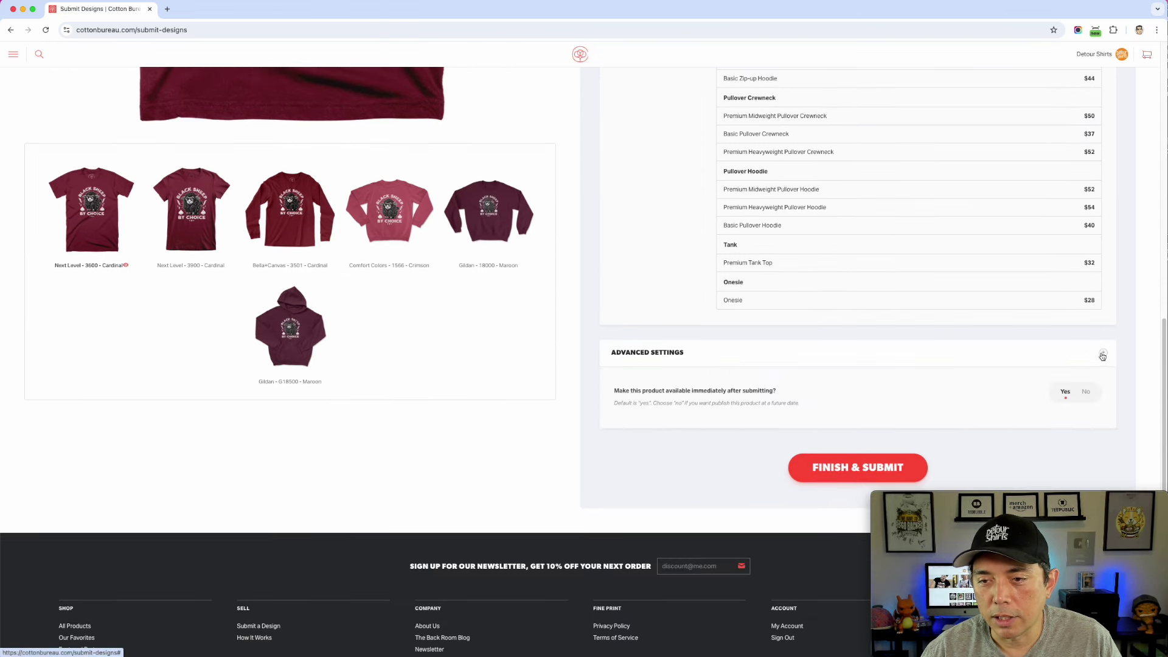
pyautogui.scroll(-1, 791, 371)
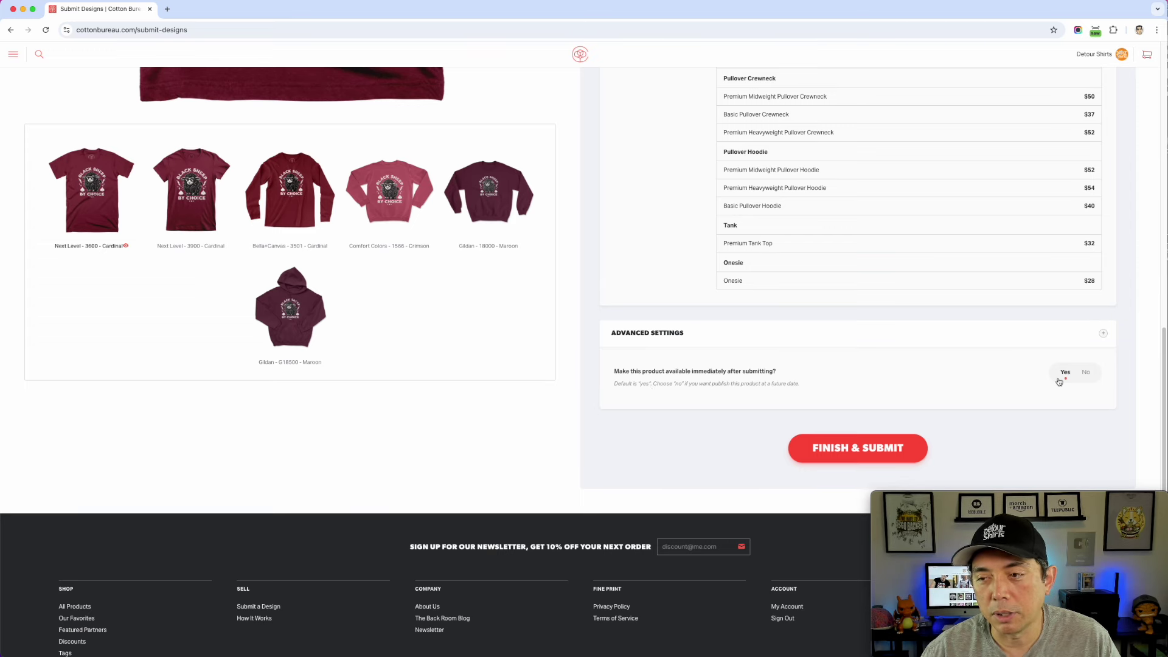
pyautogui.click(1104, 334)
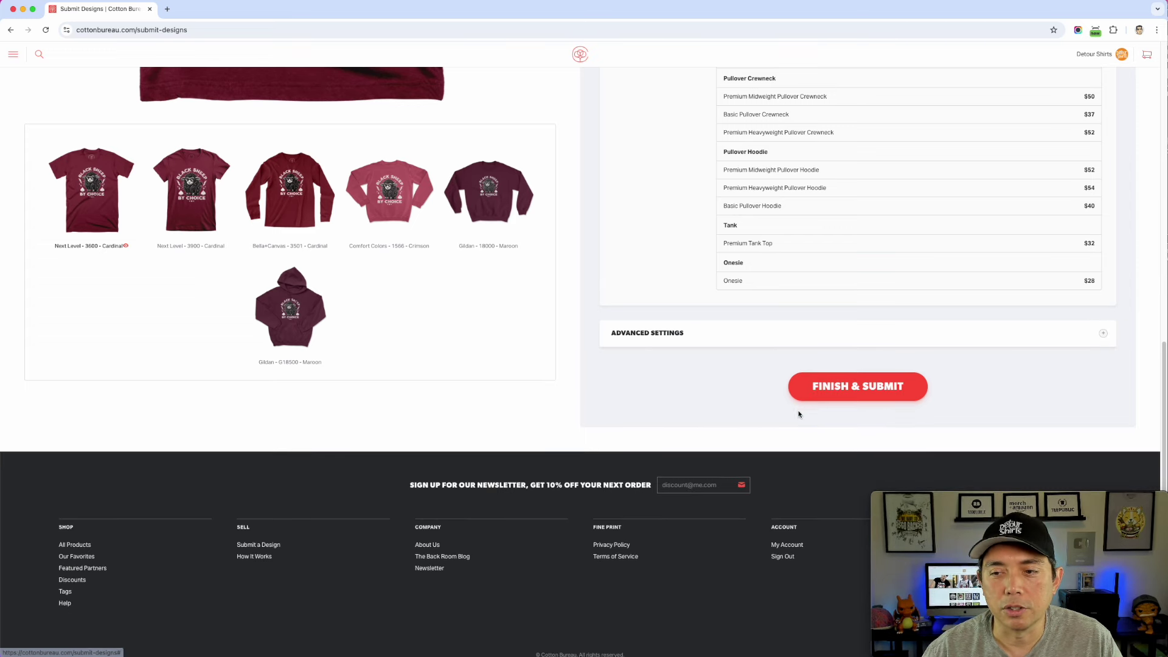
pyautogui.click(862, 395)
pyautogui.scroll(-10, 704, 479)
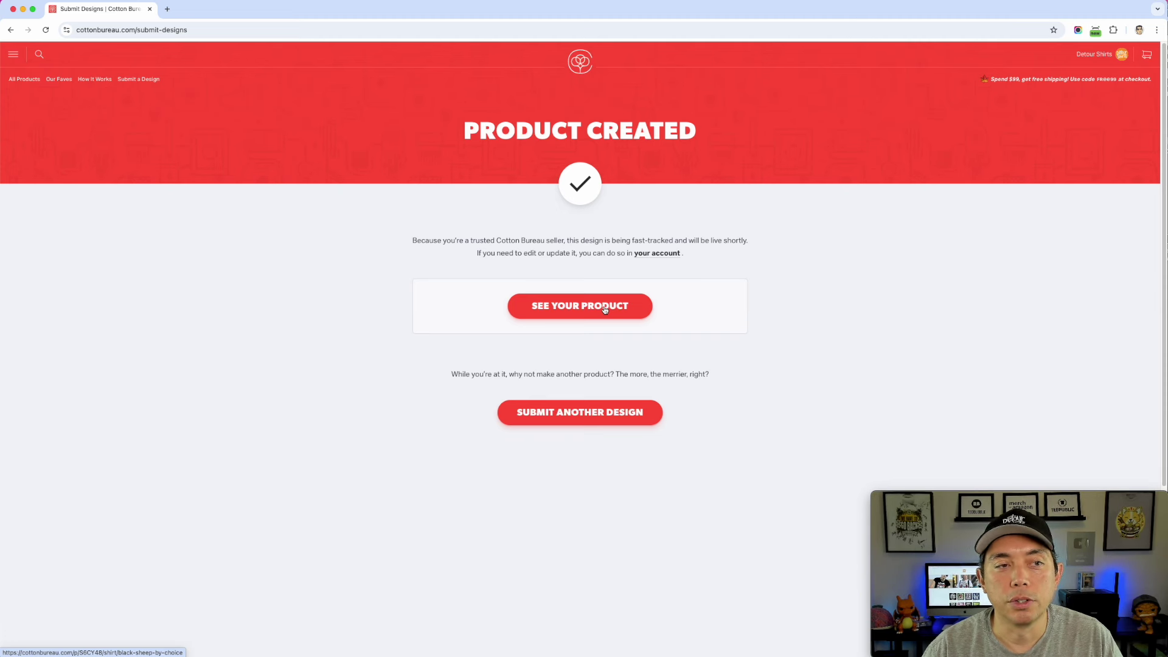
# Open the live product page and preview Pepper and Long Sleeve Tee before returning to Black Tee.
pyautogui.click(604, 310)
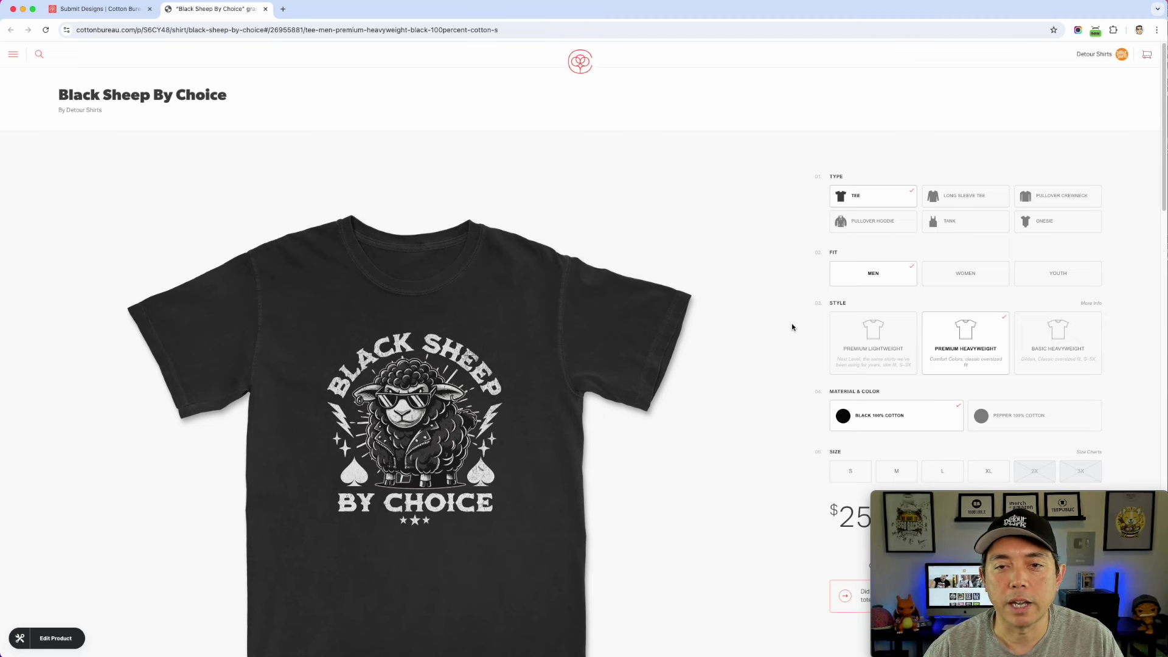
pyautogui.scroll(-3, 792, 328)
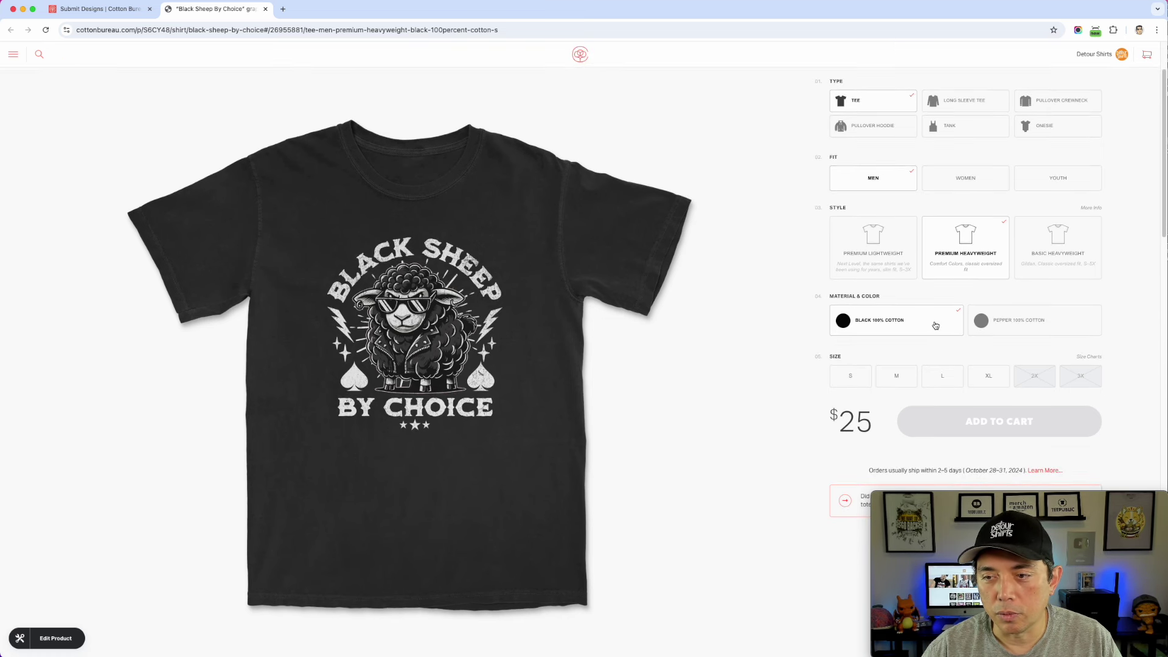
pyautogui.click(1024, 322)
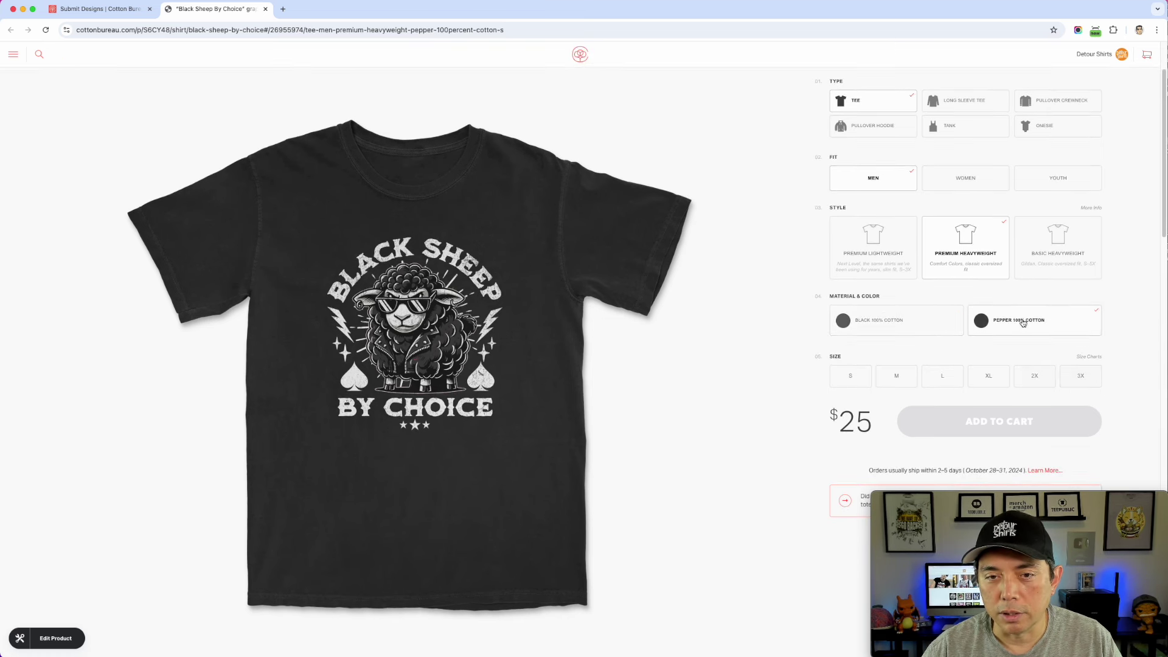
pyautogui.click(916, 327)
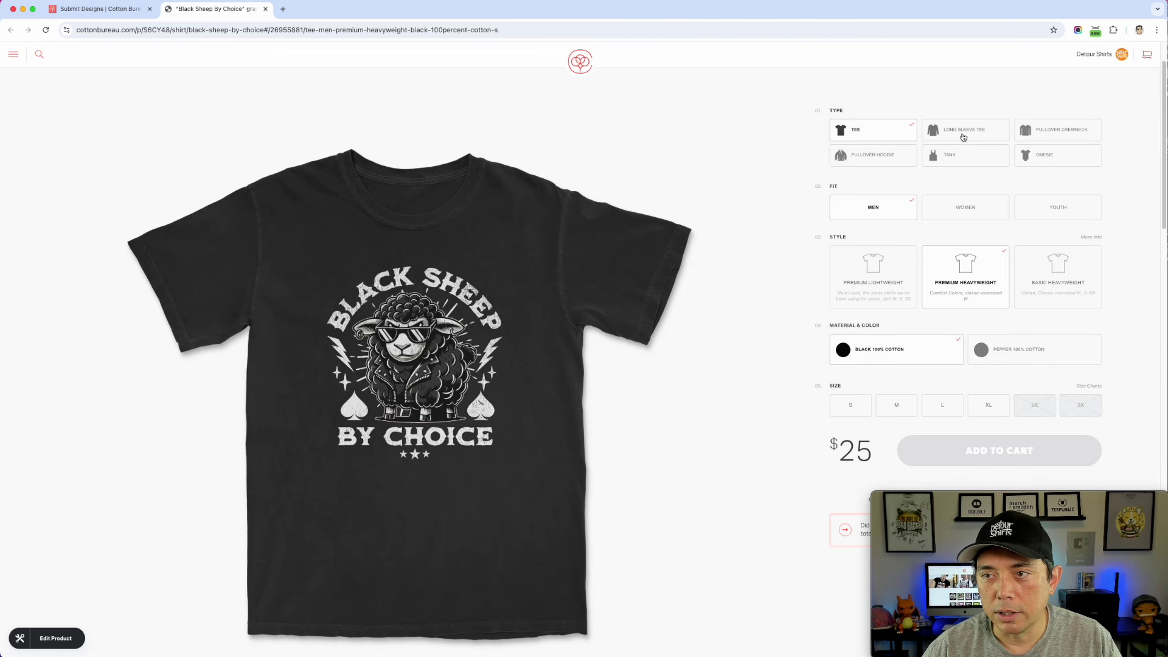
pyautogui.click(965, 134)
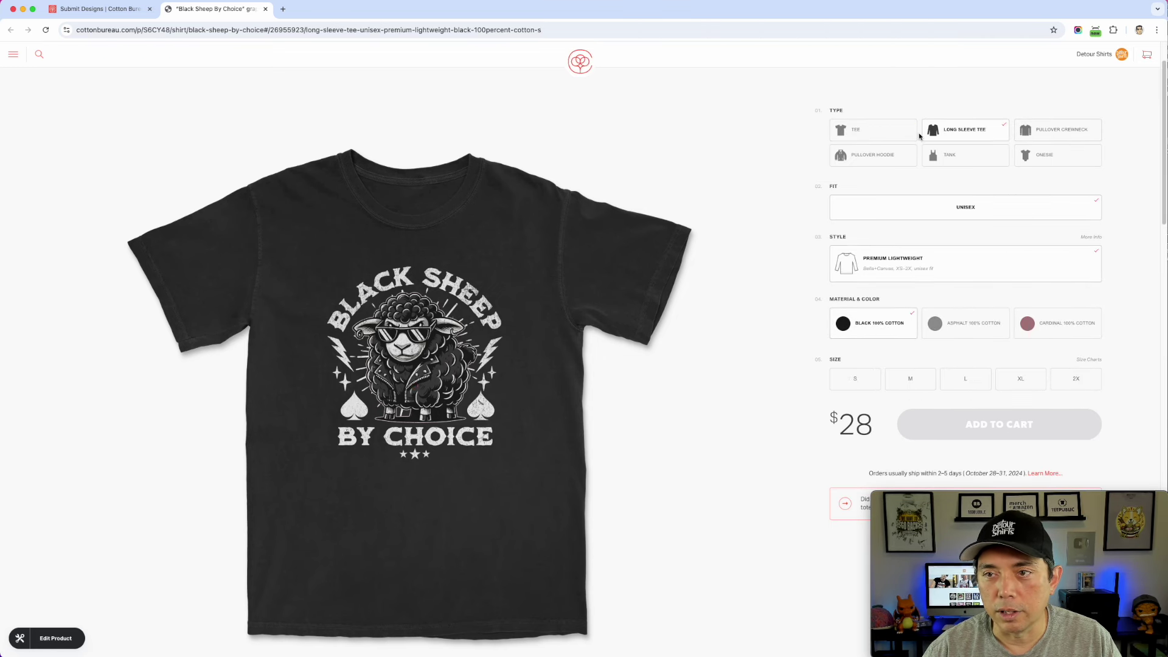
pyautogui.click(856, 130)
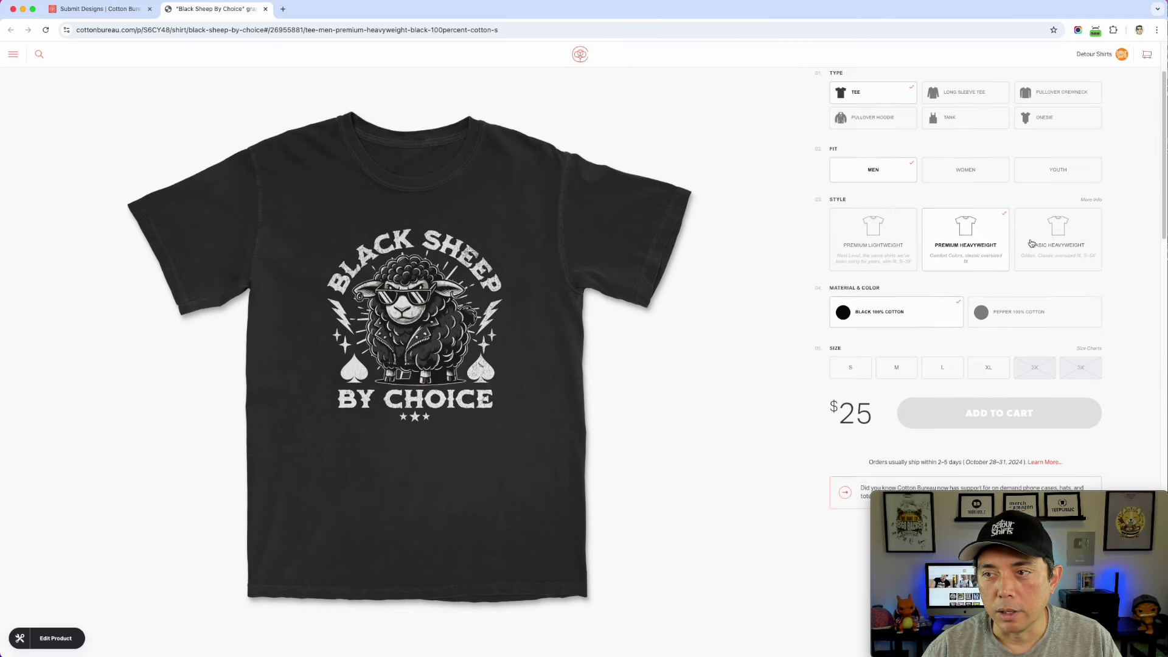
# Review the $25 tee listing and go to the seller account dashboard.
pyautogui.scroll(-4, 918, 291)
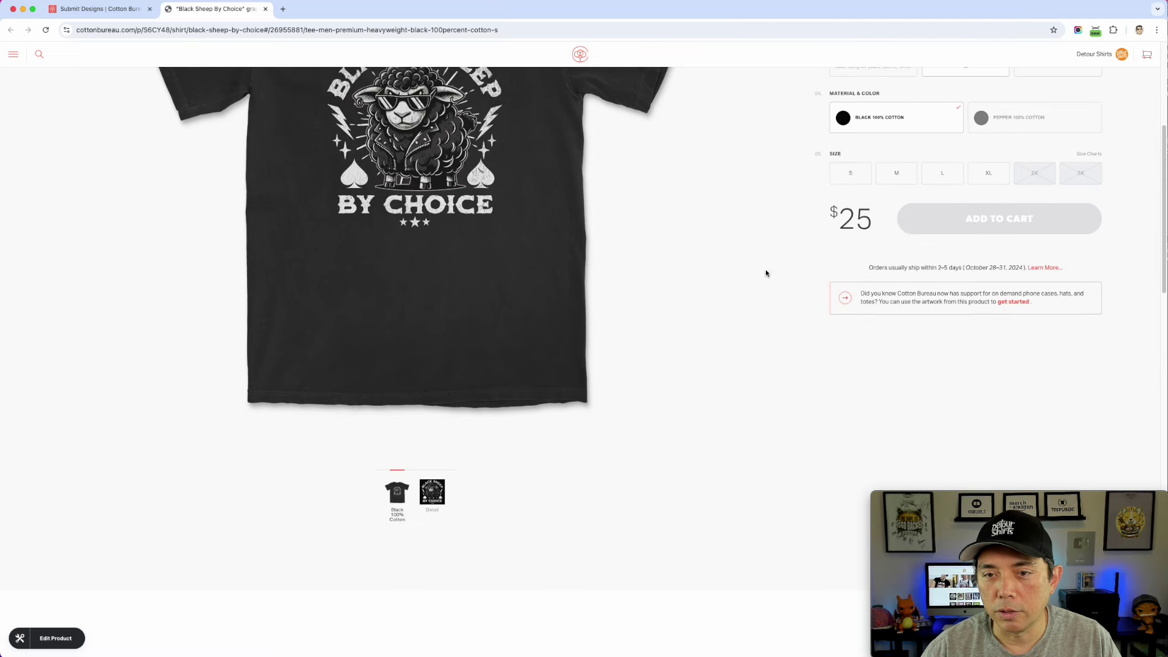
pyautogui.scroll(-4, 689, 375)
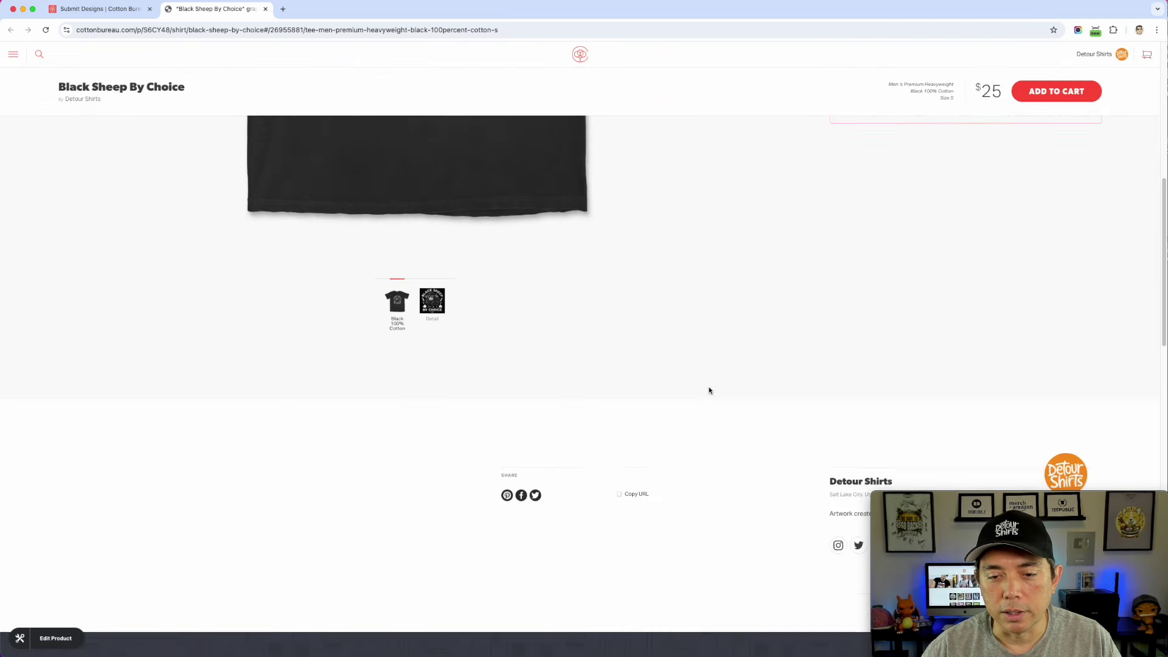
pyautogui.scroll(1, 709, 391)
pyautogui.scroll(-1, 709, 391)
pyautogui.scroll(7, 710, 391)
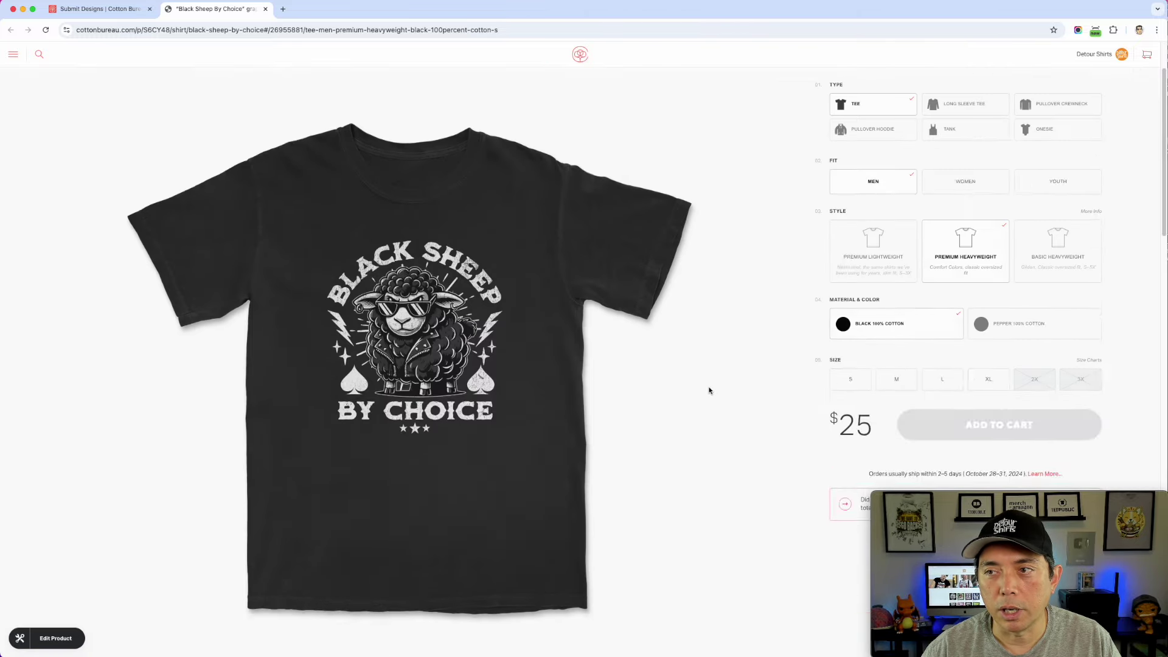
pyautogui.scroll(2, 709, 391)
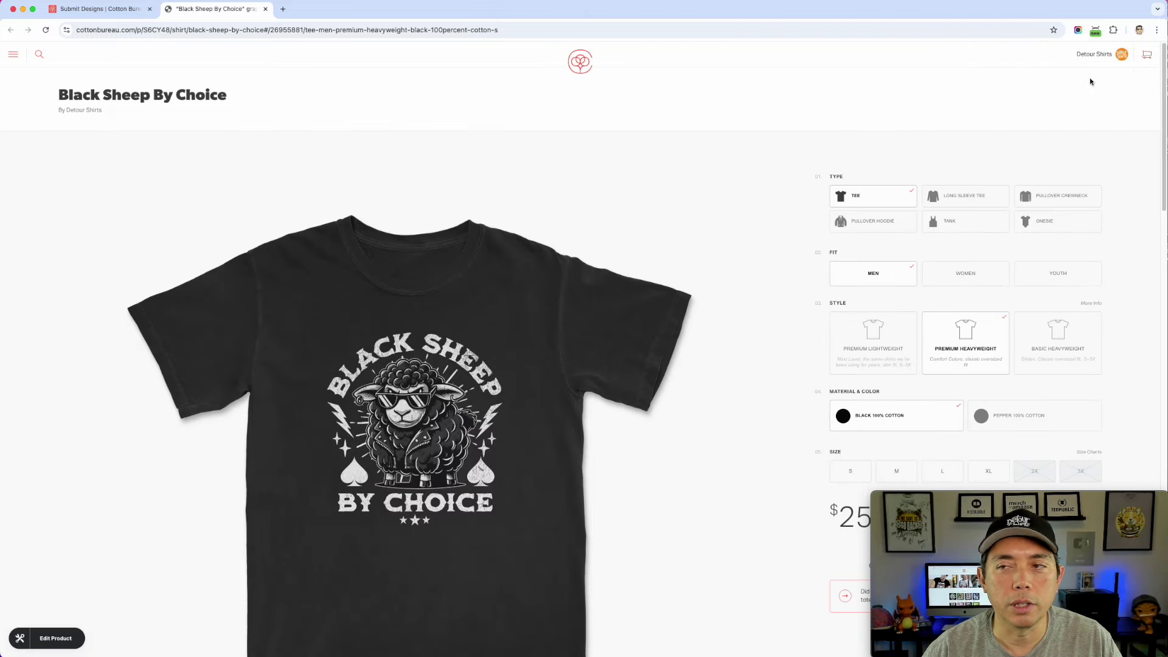
pyautogui.click(1121, 55)
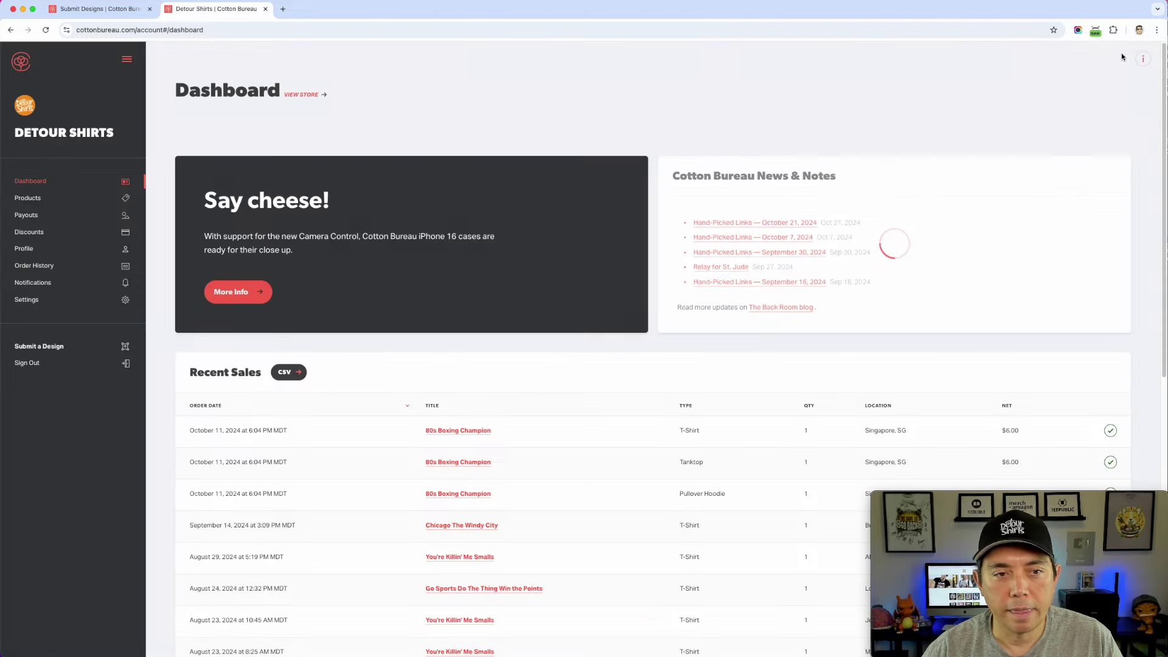
pyautogui.scroll(-4, 681, 329)
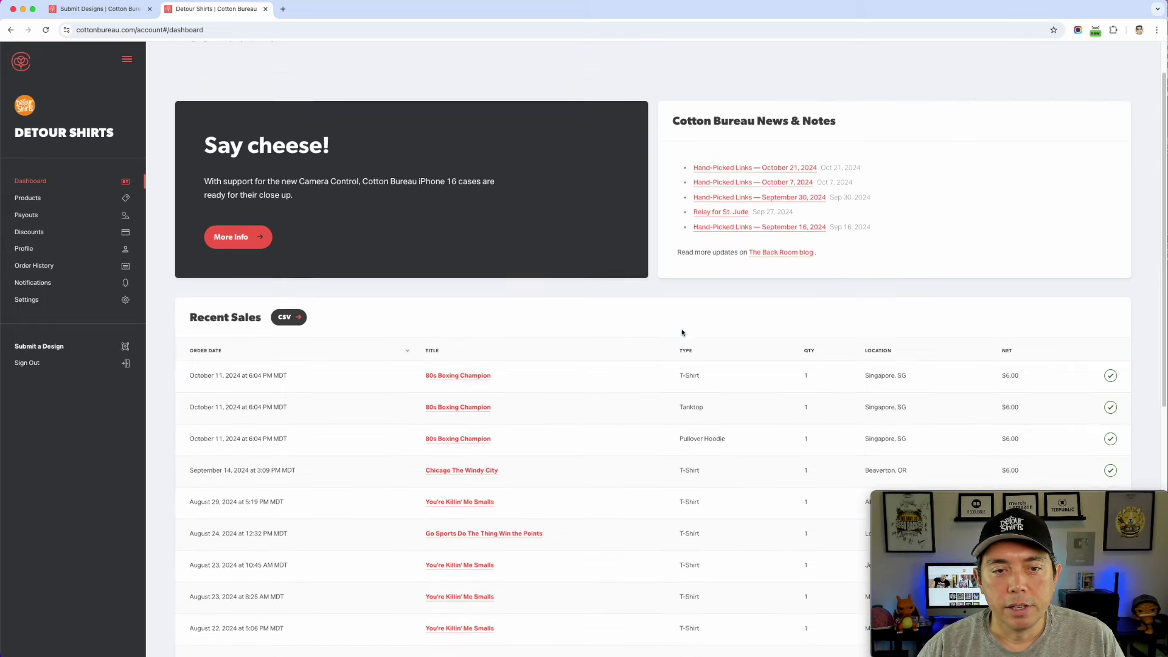
pyautogui.scroll(-1, 681, 331)
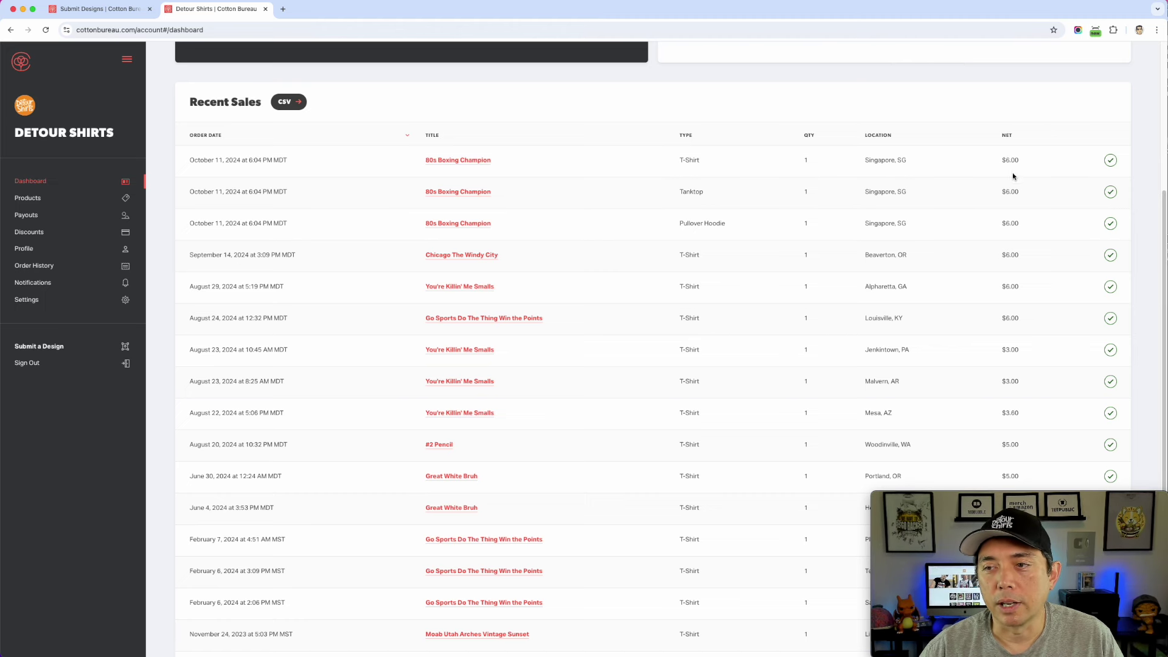
pyautogui.scroll(-2, 1013, 176)
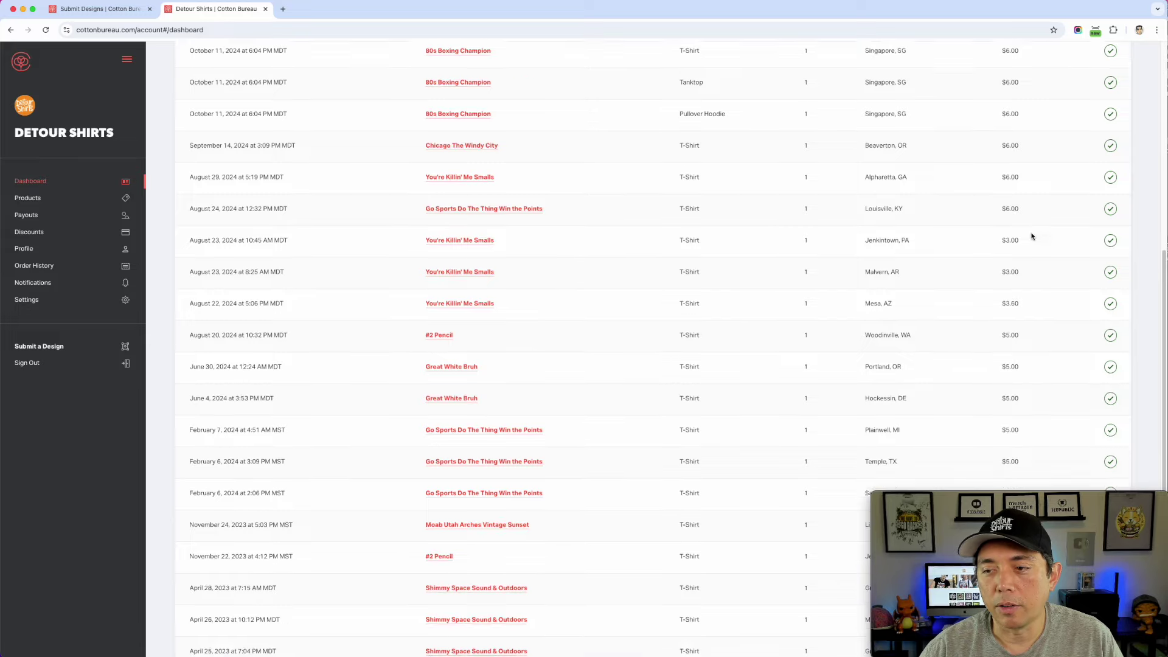
pyautogui.scroll(-3, 1031, 236)
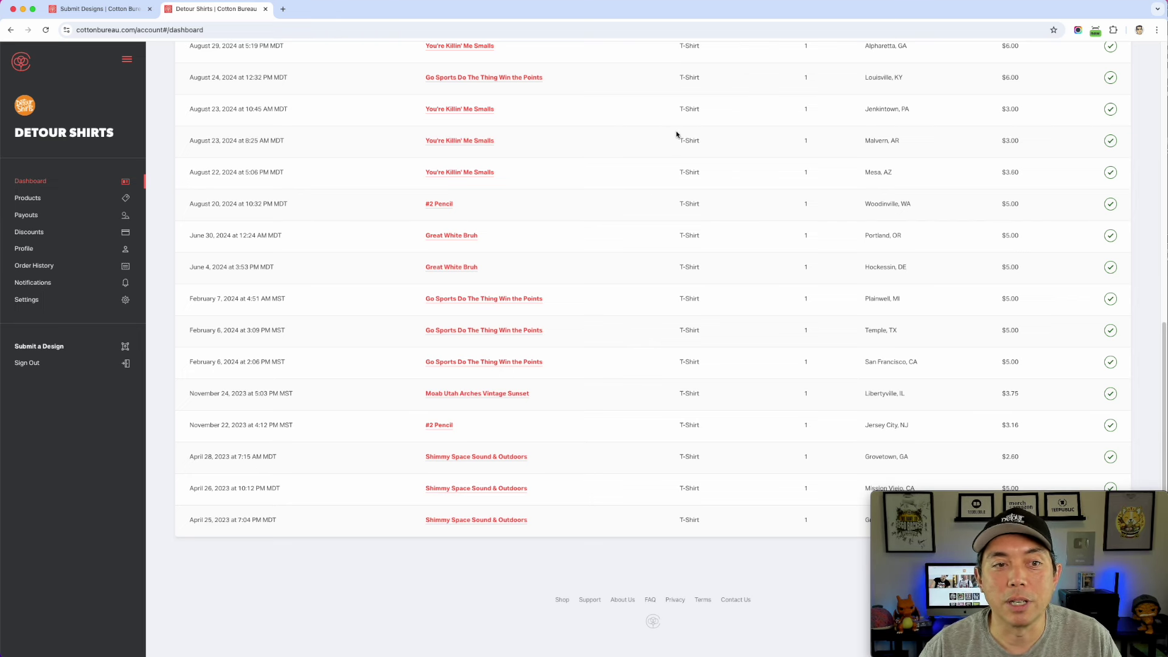
pyautogui.scroll(7, 631, 341)
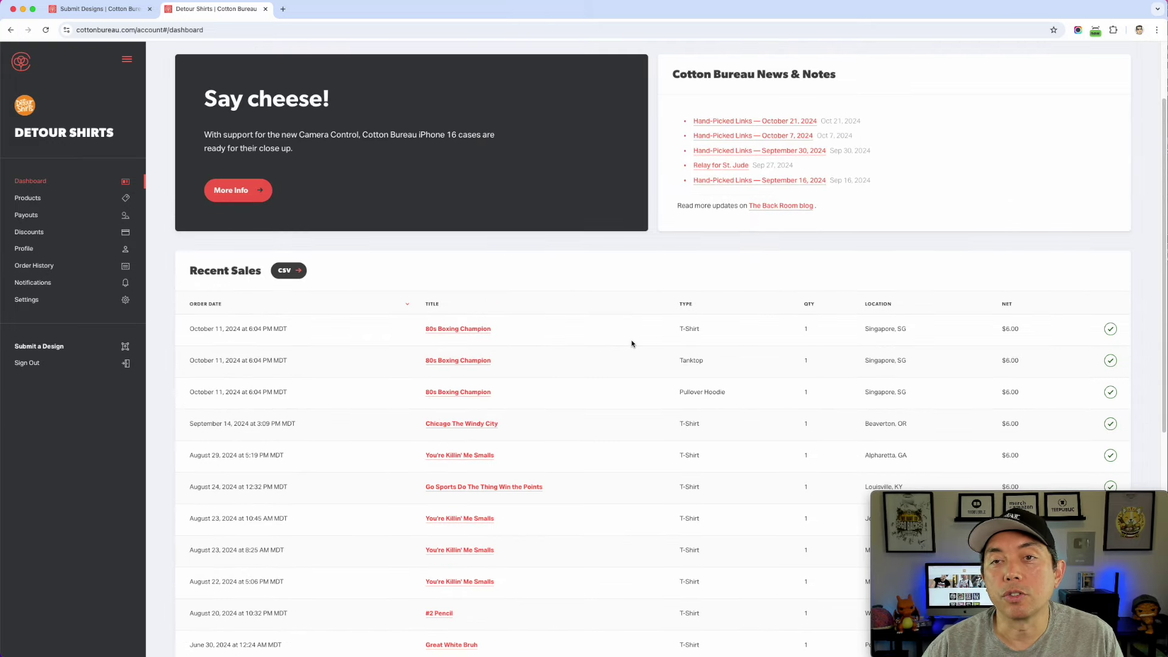
pyautogui.scroll(-7, 631, 344)
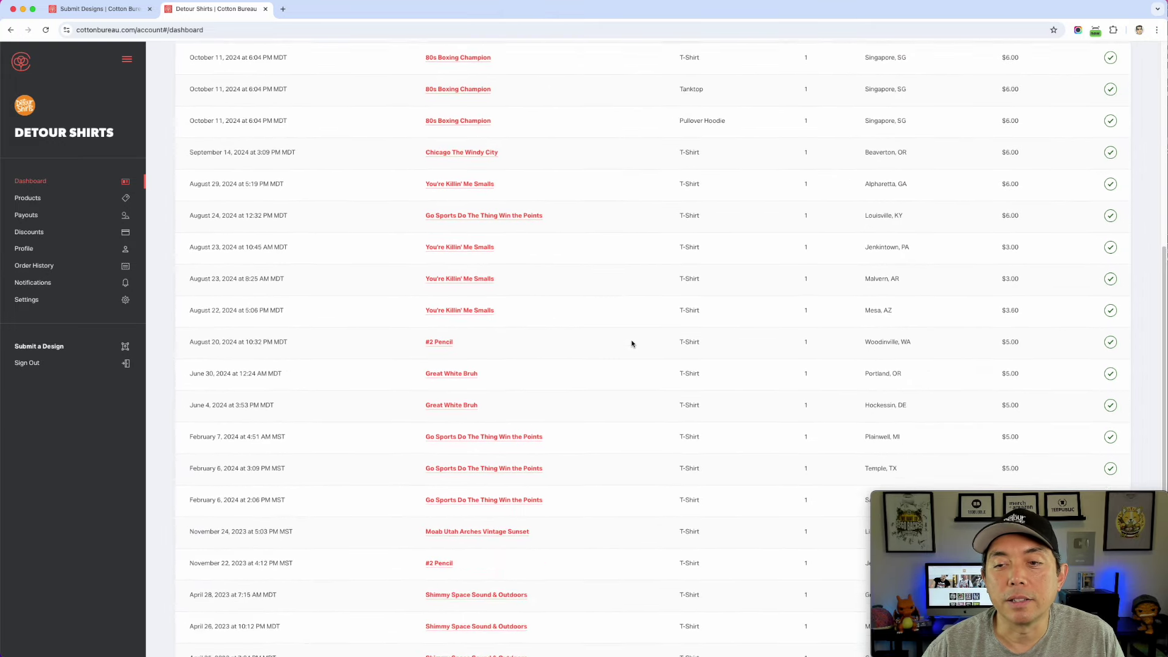
pyautogui.scroll(8, 631, 344)
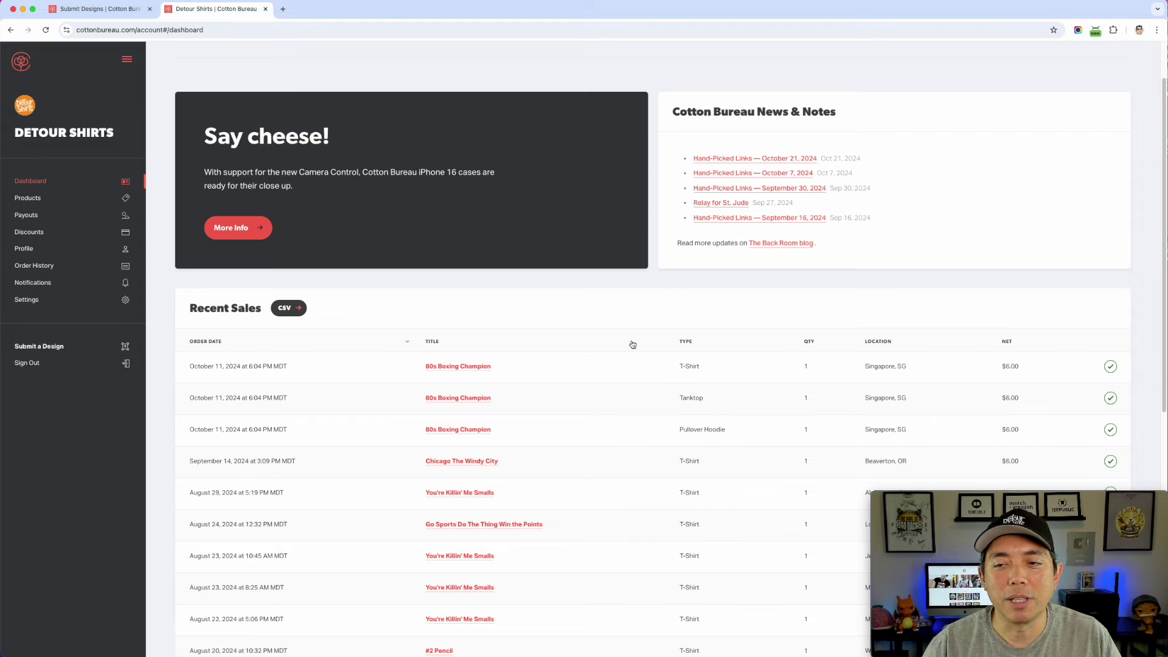
pyautogui.scroll(-10, 633, 344)
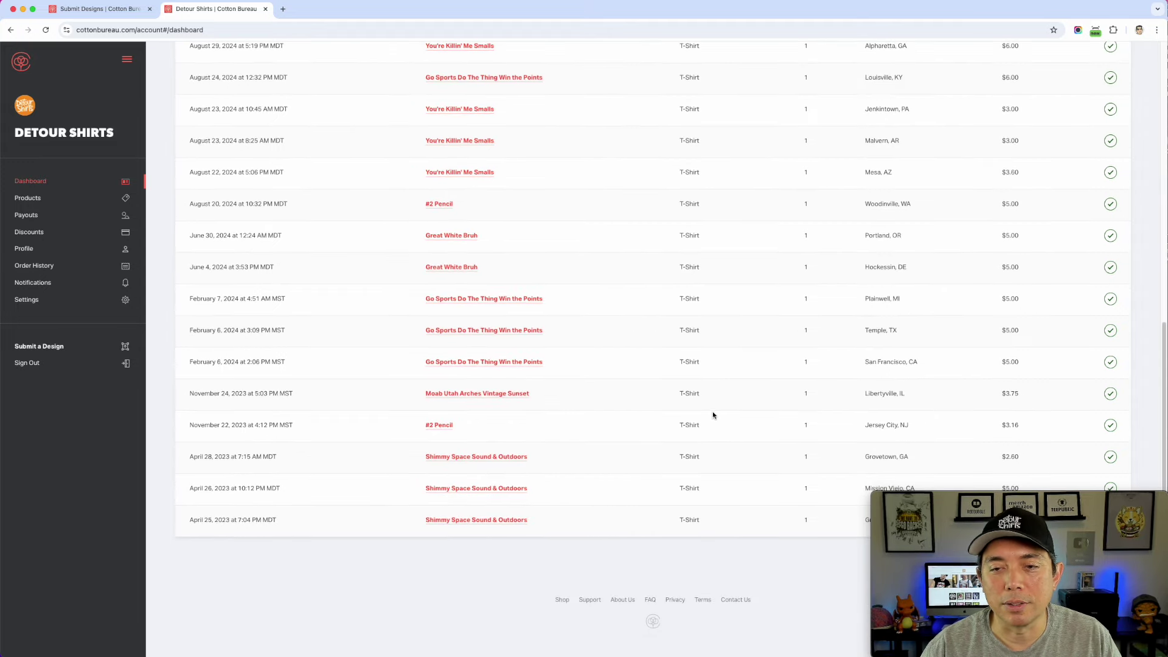
pyautogui.scroll(5, 678, 420)
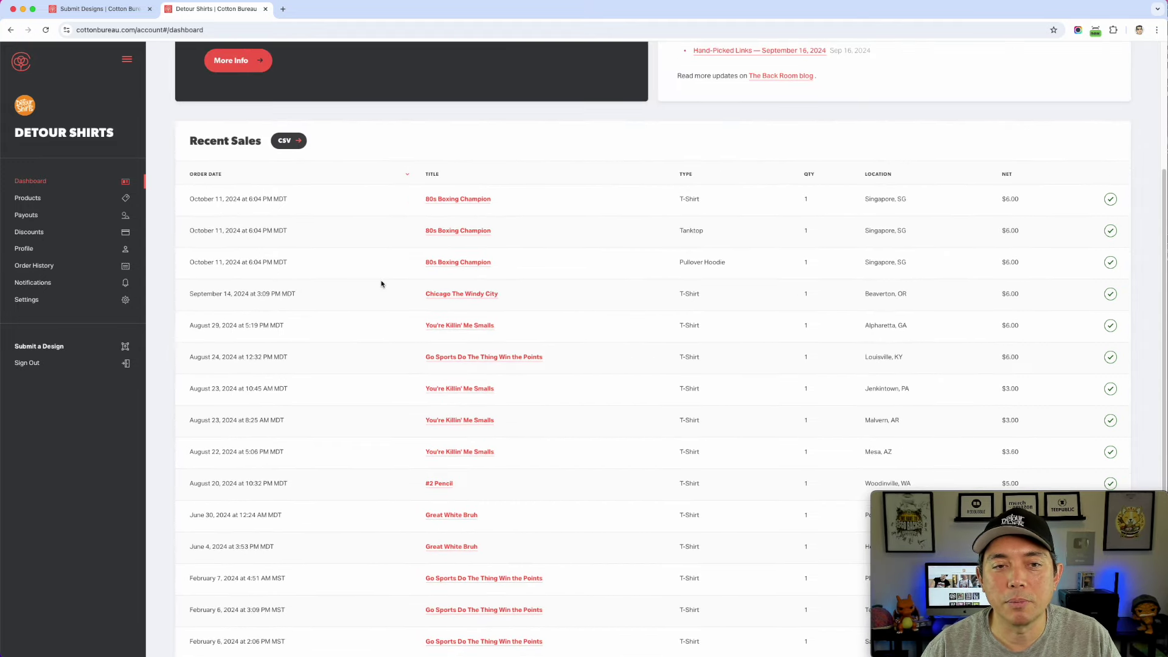
pyautogui.scroll(4, 795, 232)
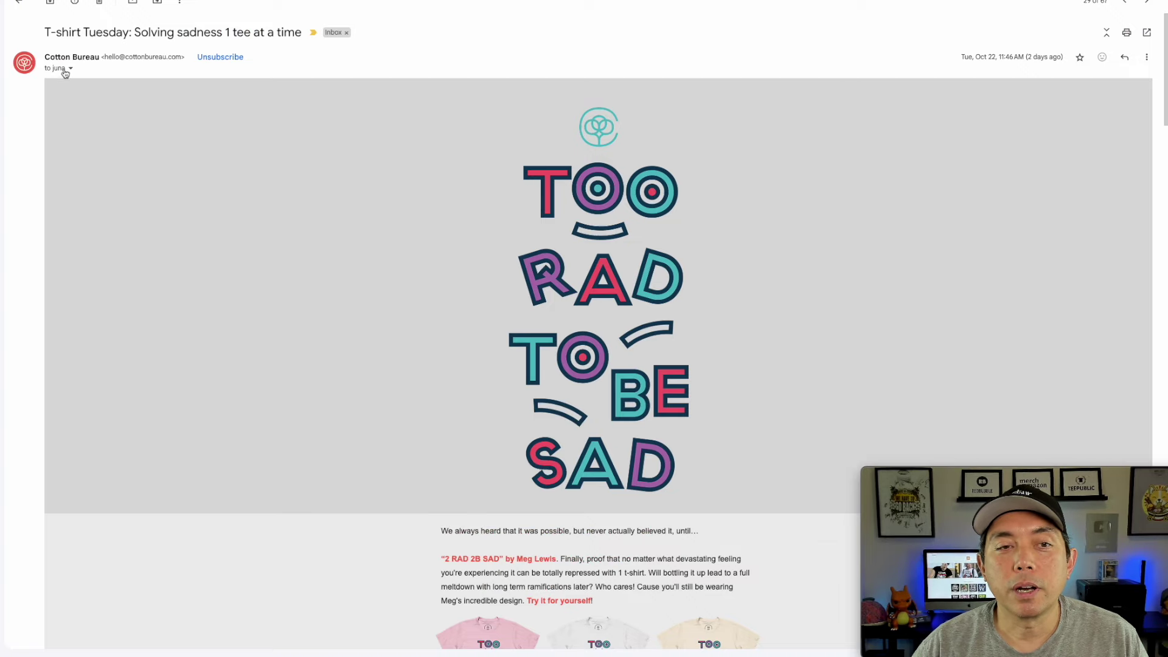
# Scroll through the Cotton Bureau T-shirt Tuesday newsletter email in Gmail.
pyautogui.scroll(-1, 716, 211)
pyautogui.scroll(-5, 716, 211)
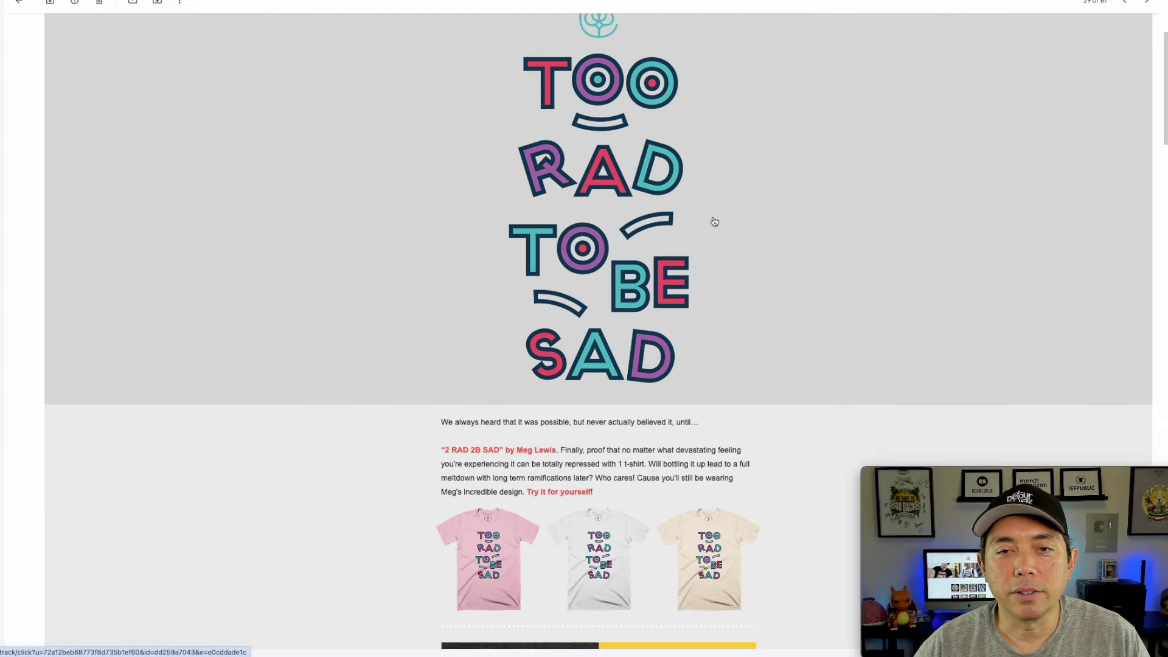
pyautogui.scroll(-5, 715, 221)
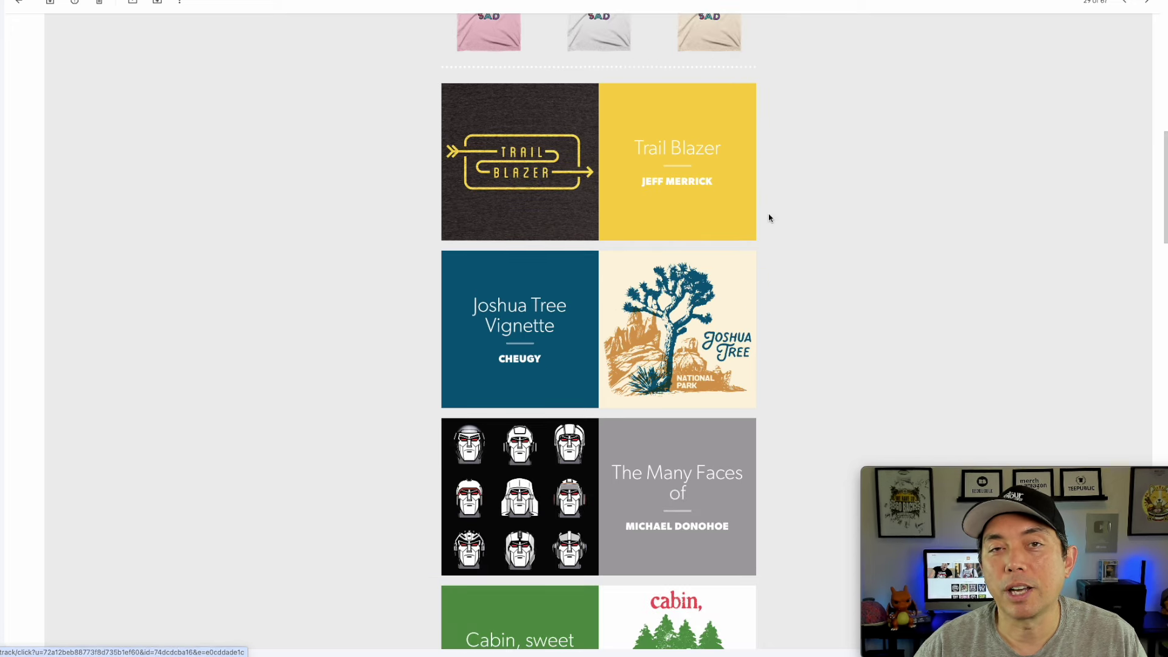
pyautogui.scroll(-6, 864, 254)
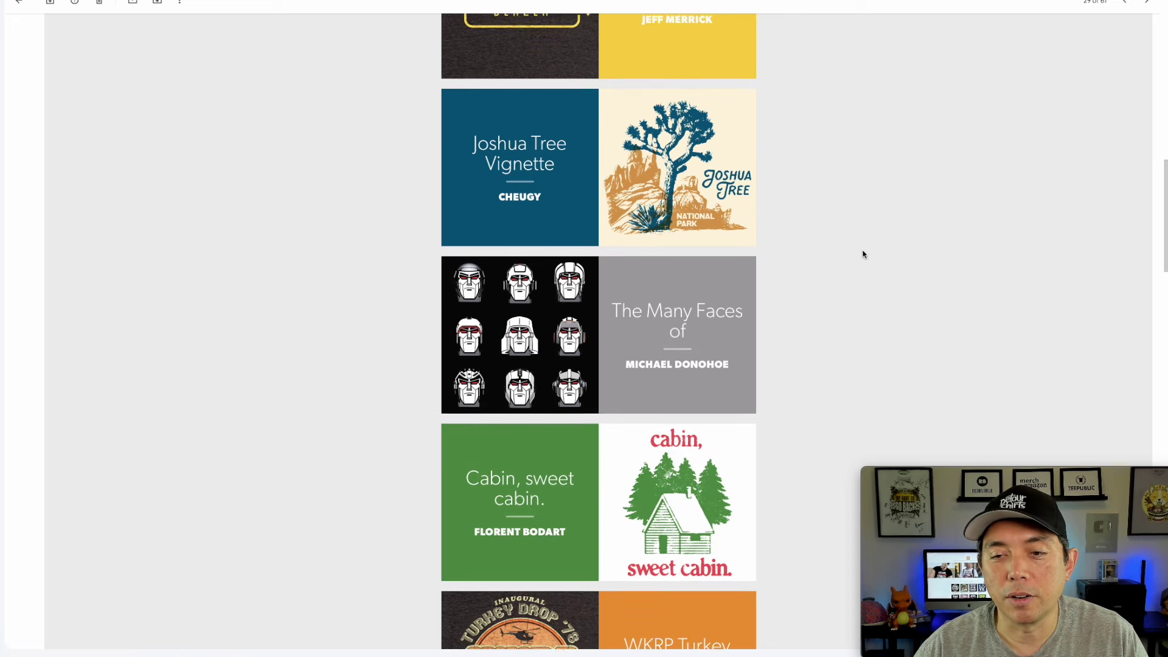
pyautogui.scroll(-9, 720, 241)
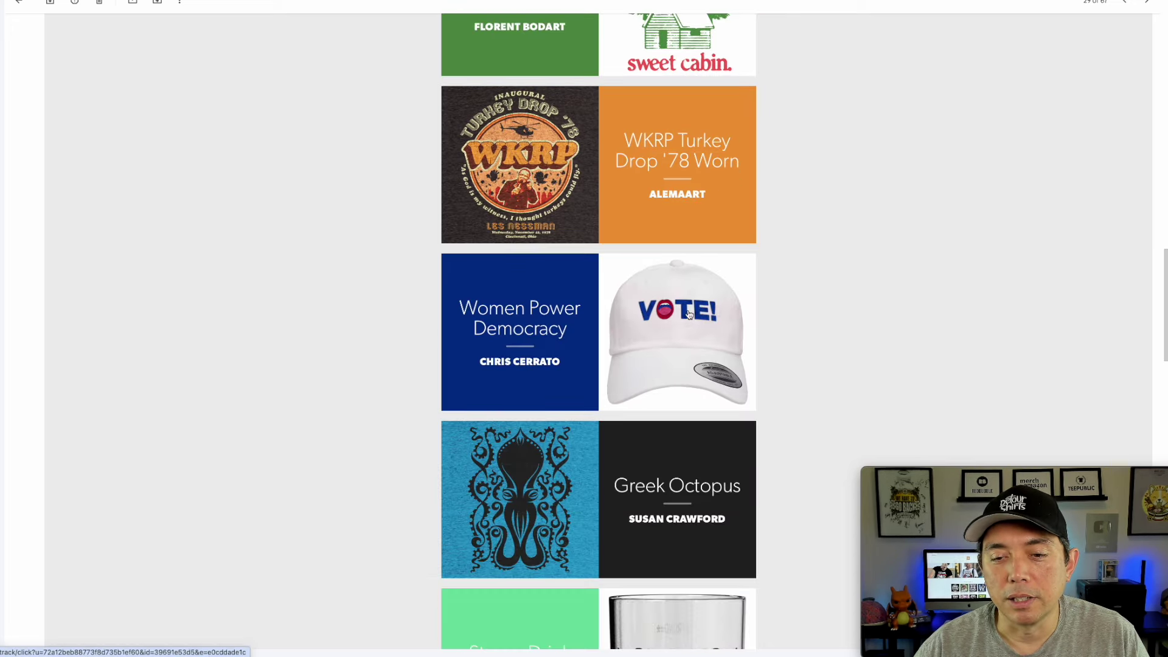
pyautogui.scroll(-15, 764, 349)
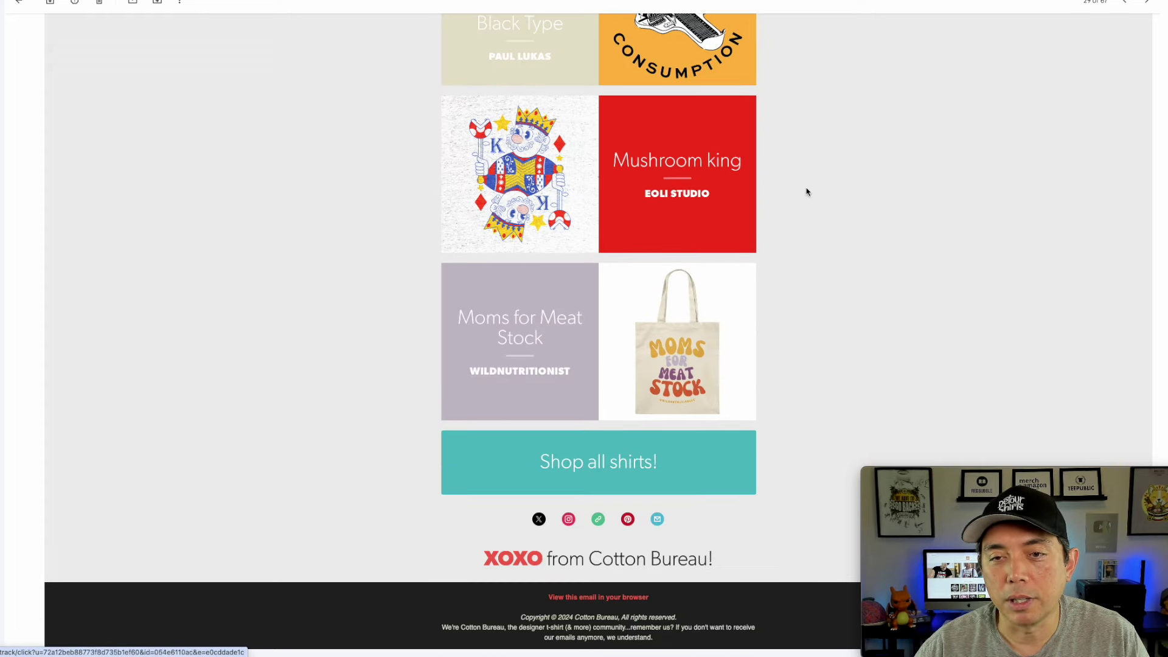
pyautogui.scroll(10, 852, 292)
pyautogui.scroll(20, 836, 323)
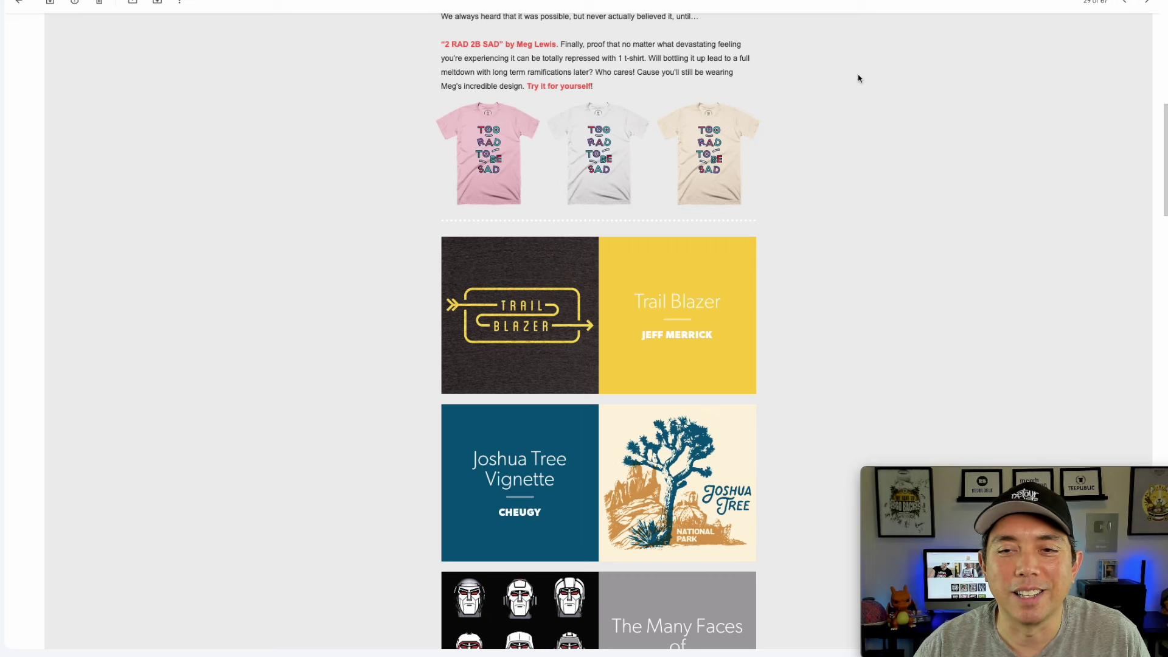
pyautogui.scroll(8, 926, 204)
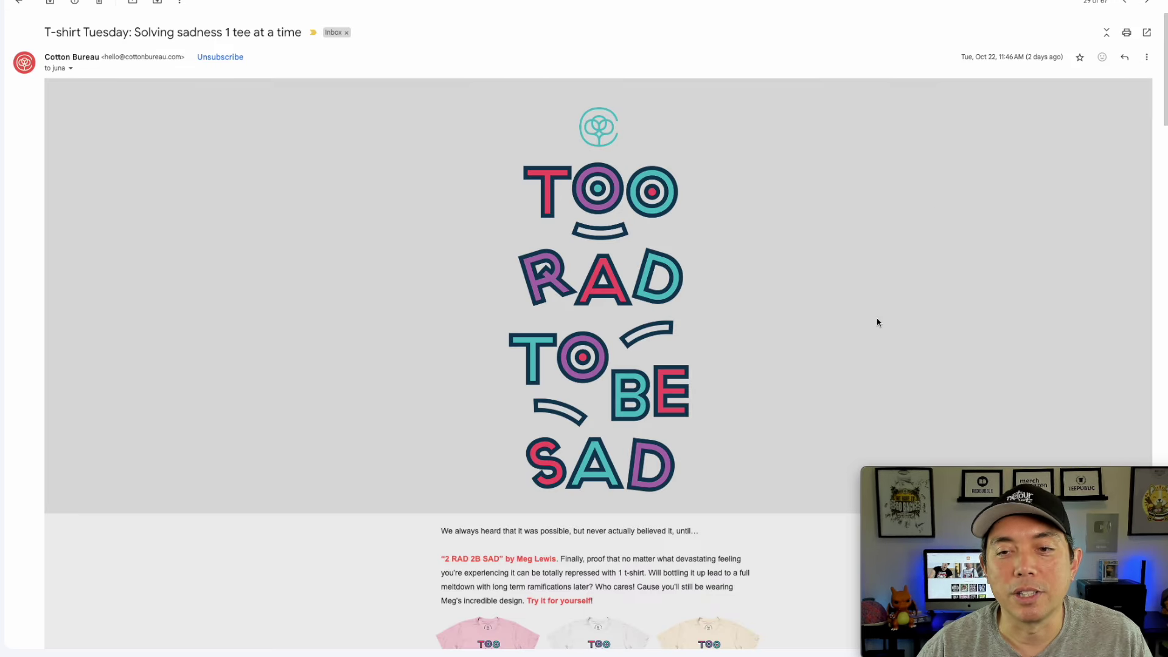
pyautogui.scroll(-10, 878, 322)
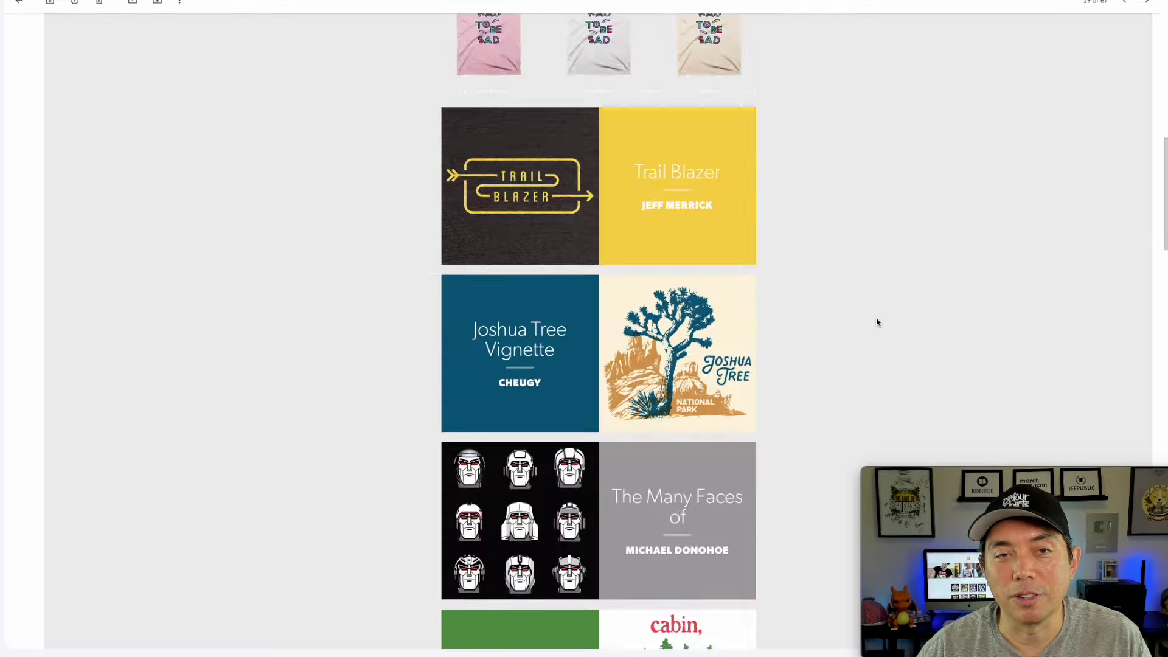
pyautogui.scroll(10, 878, 322)
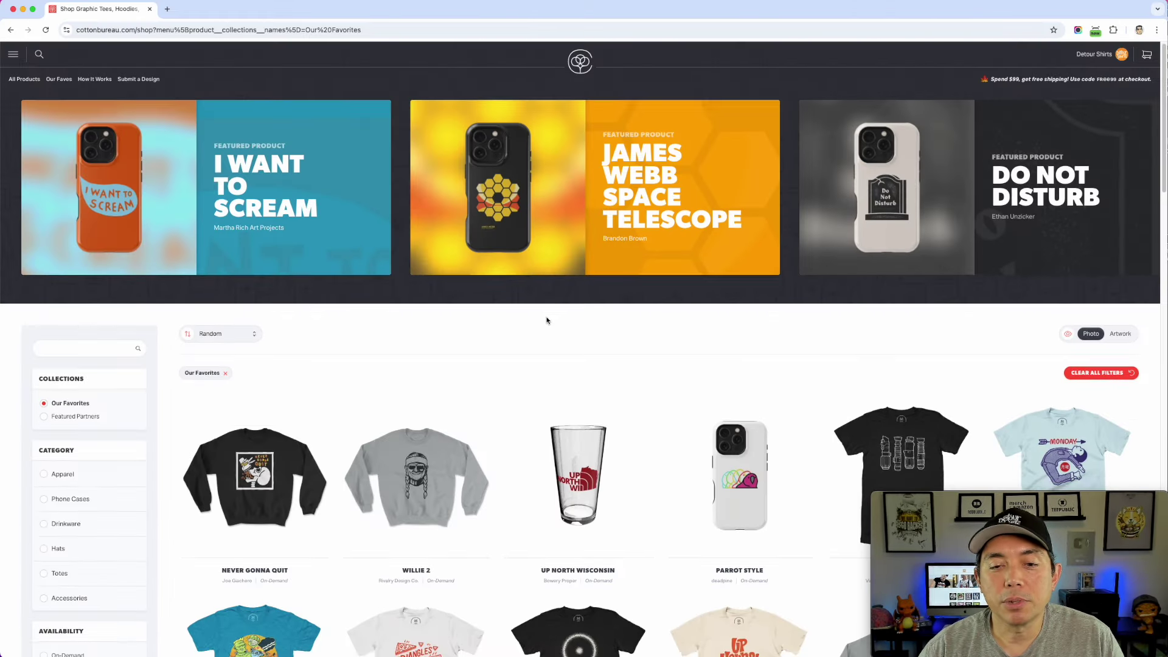
pyautogui.scroll(-3, 547, 316)
pyautogui.scroll(-4, 547, 321)
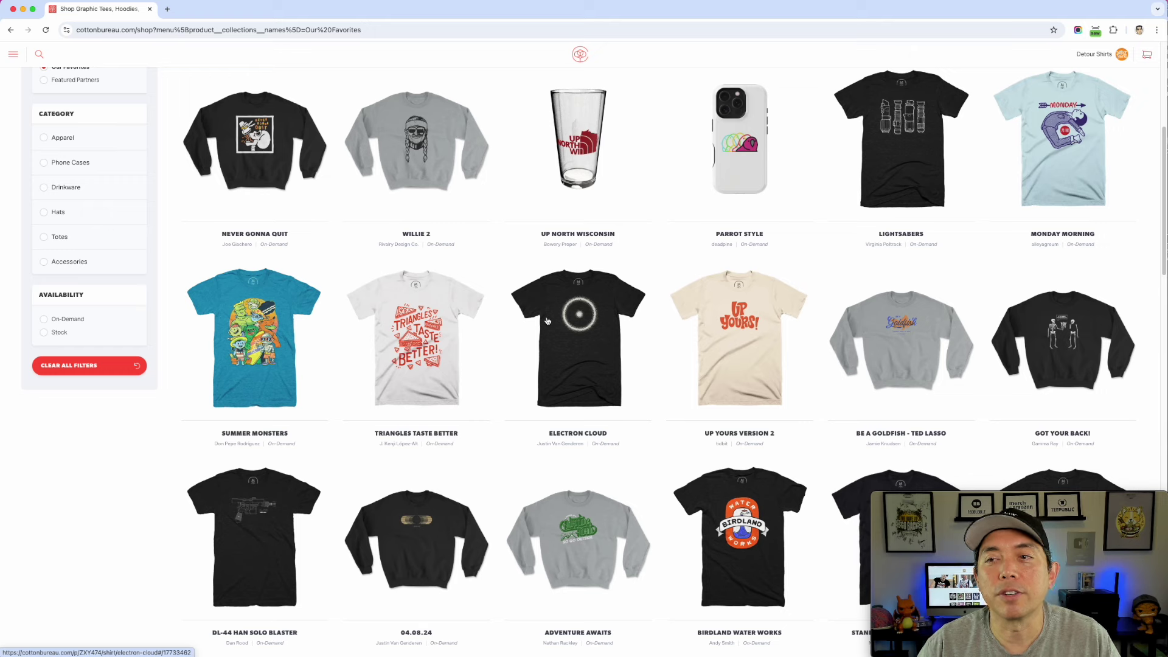
pyautogui.scroll(-5, 673, 396)
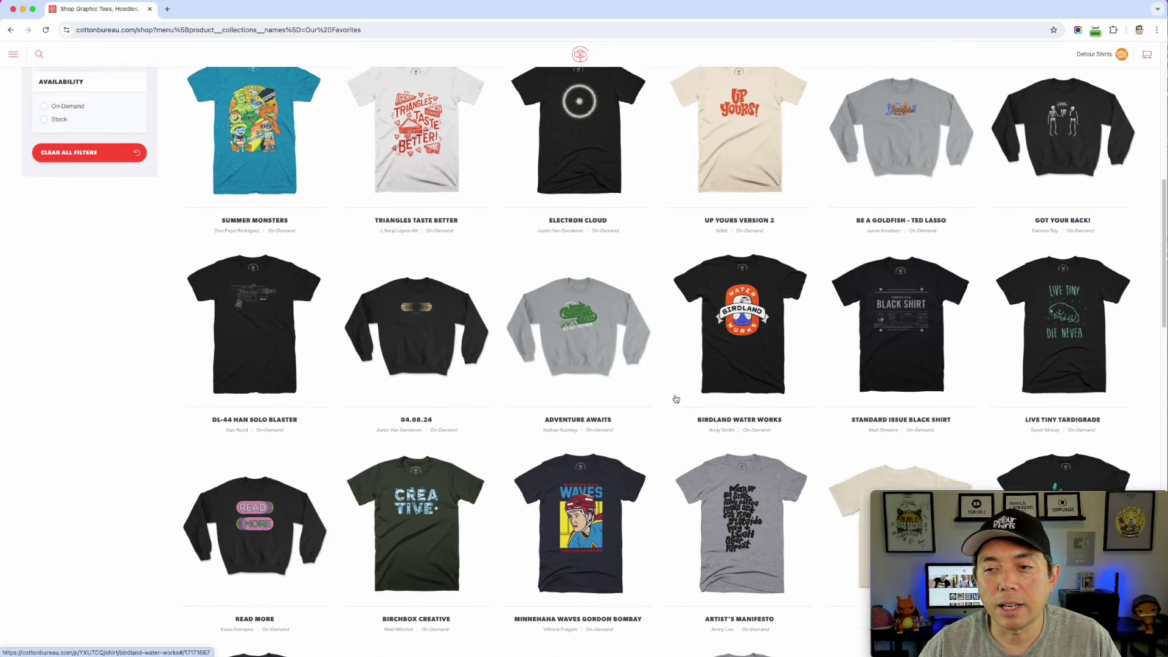
pyautogui.scroll(4, 675, 399)
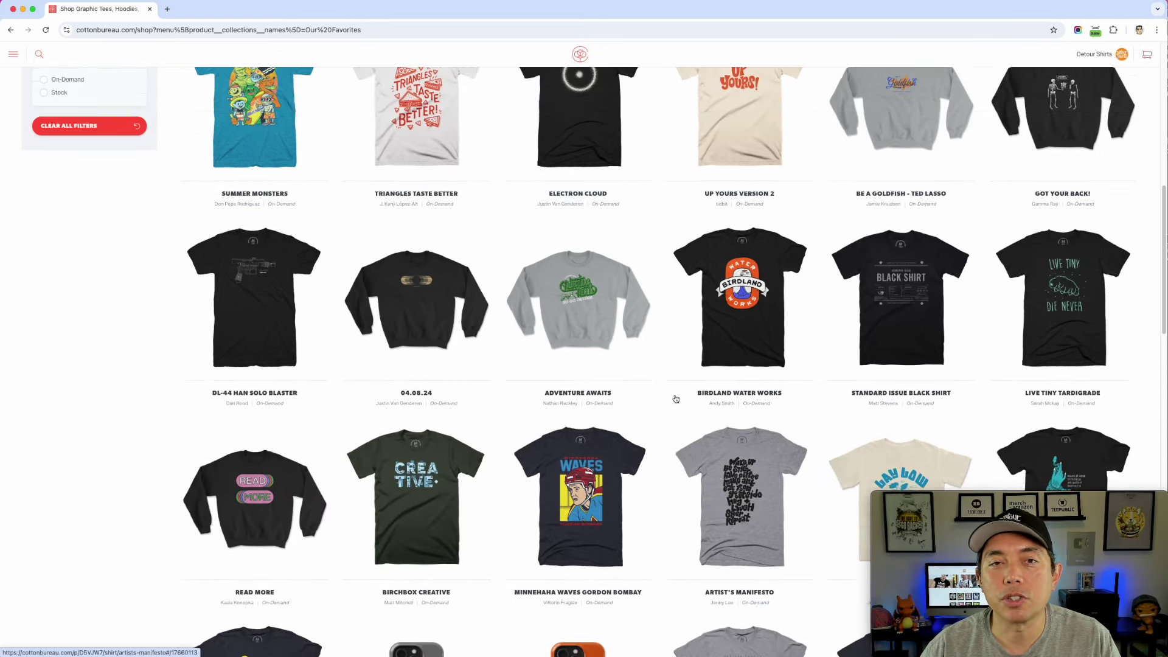
pyautogui.scroll(4, 675, 398)
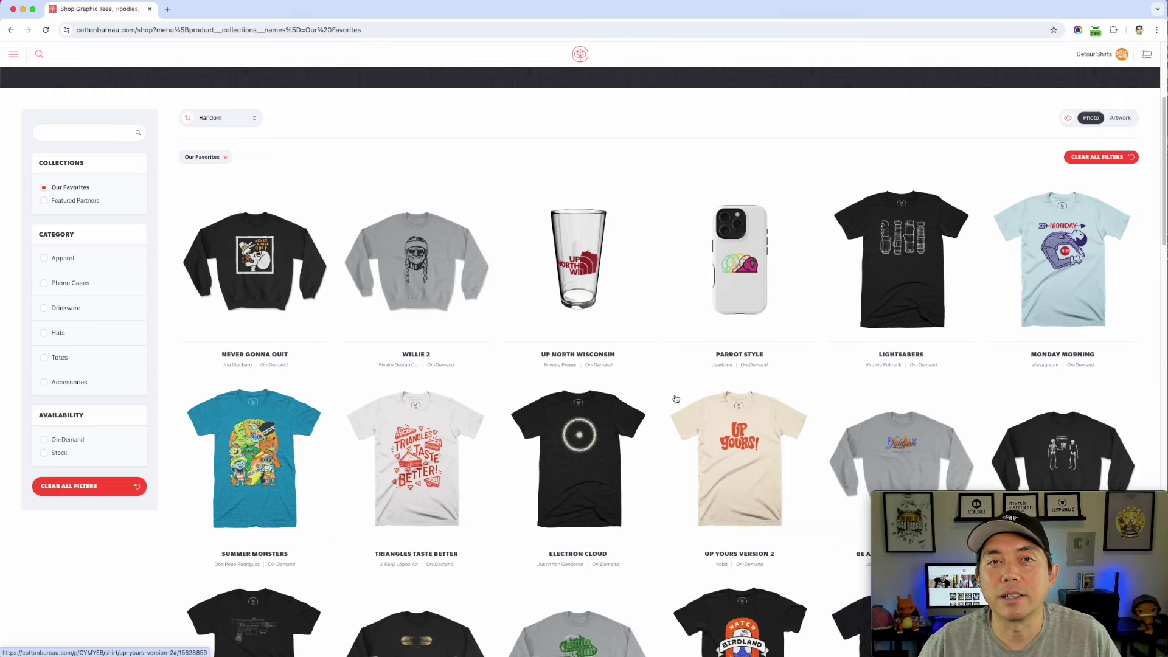
pyautogui.scroll(-1, 644, 238)
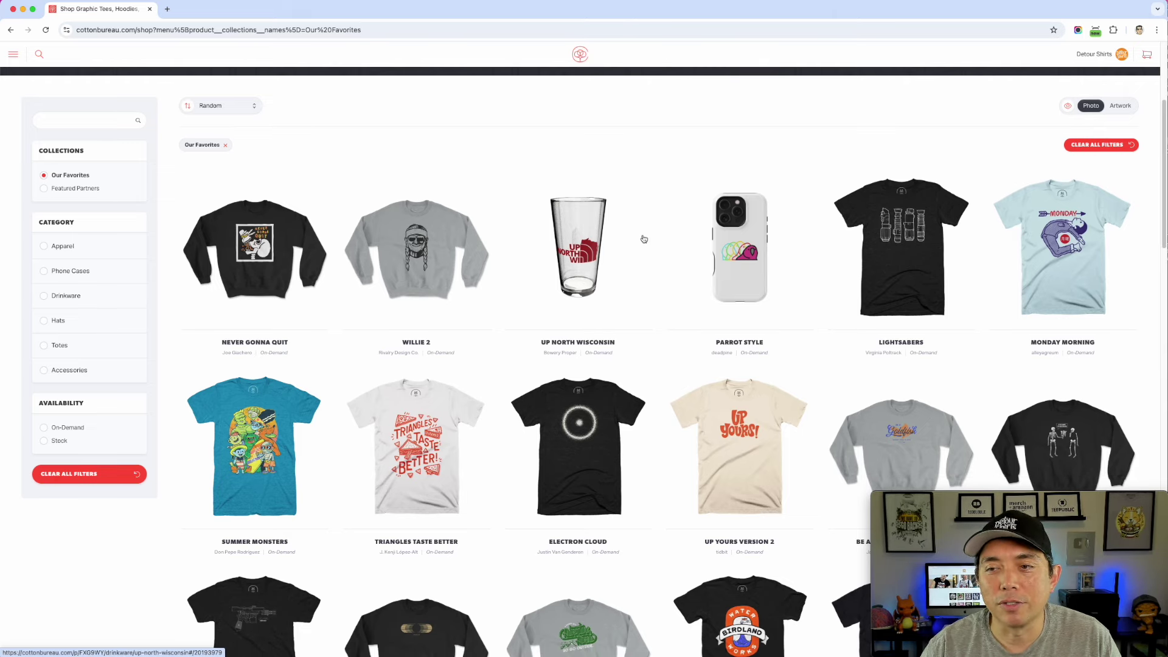
pyautogui.scroll(-3, 653, 181)
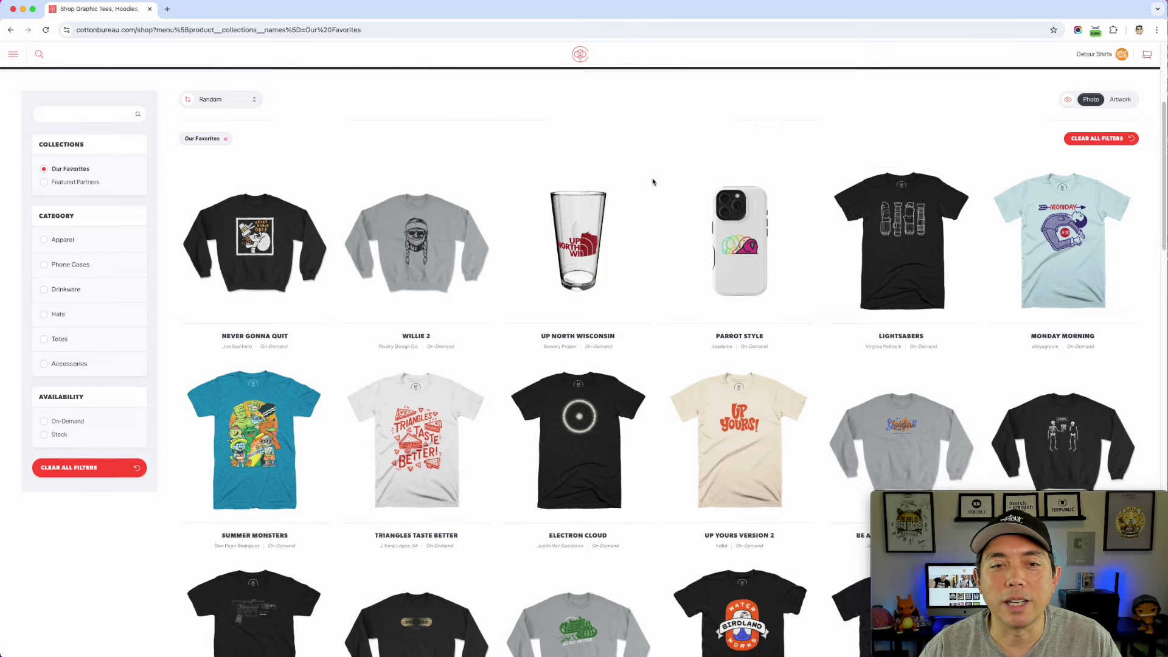
pyautogui.scroll(-2, 653, 181)
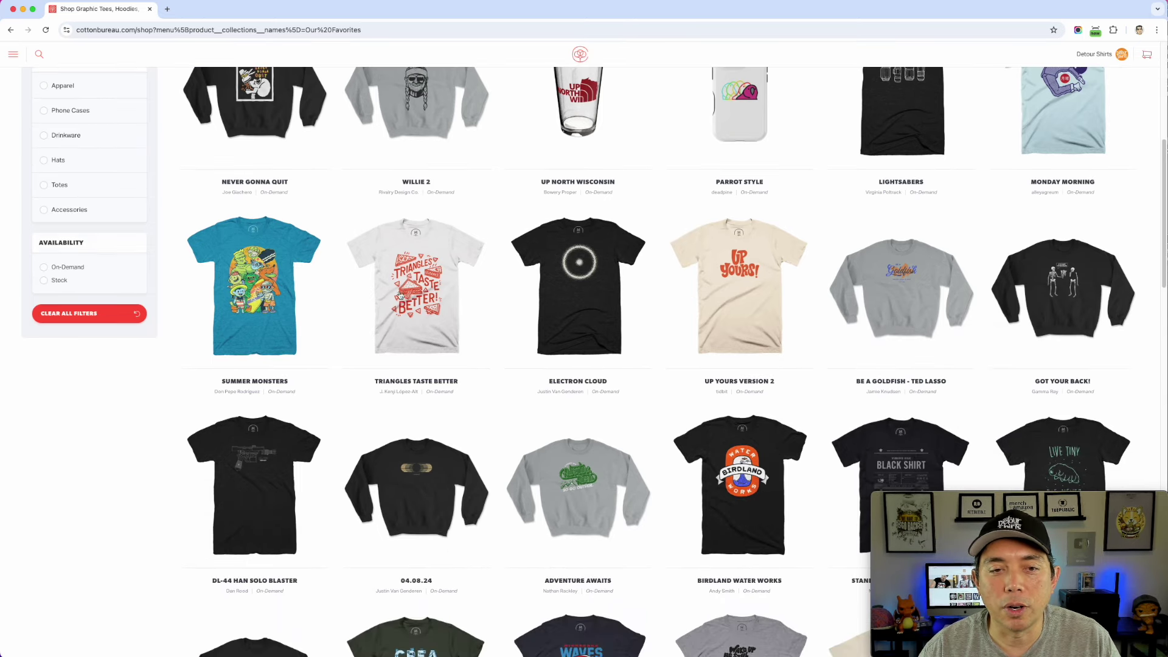
pyautogui.scroll(-1, 703, 277)
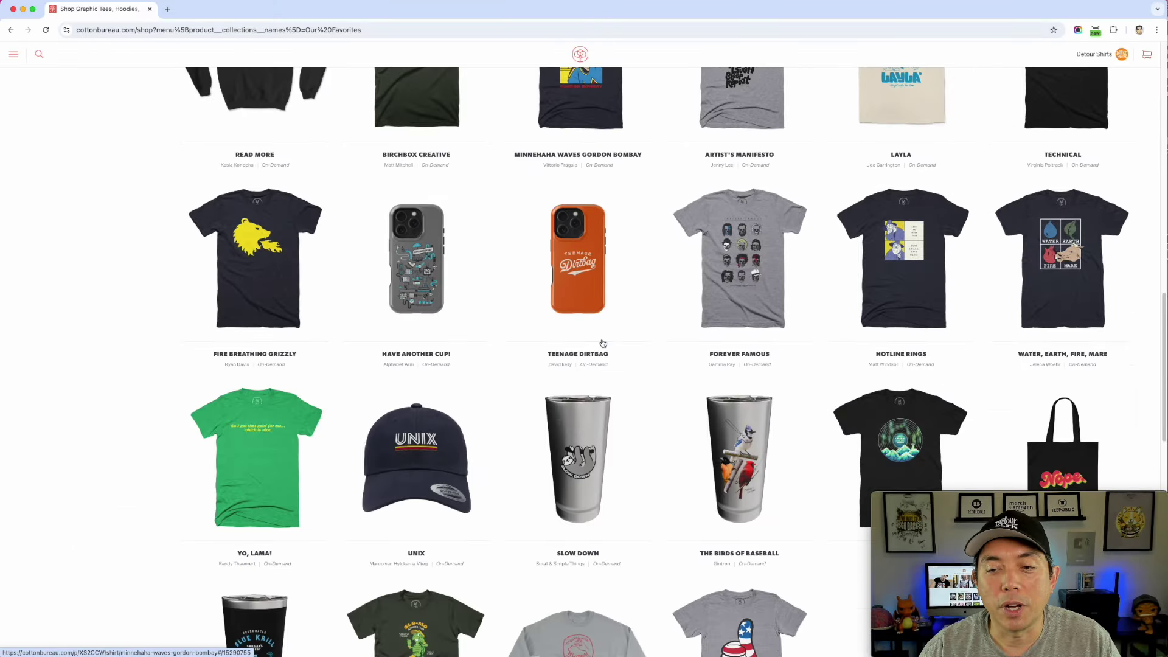
pyautogui.scroll(-1, 603, 344)
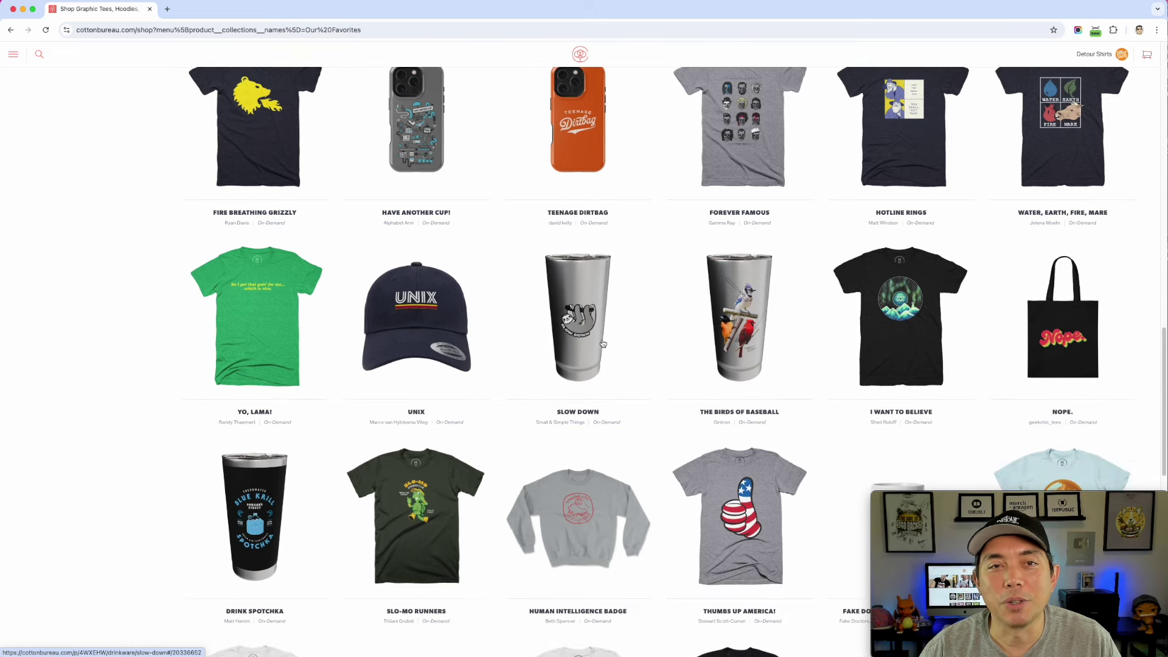
pyautogui.scroll(-4, 603, 344)
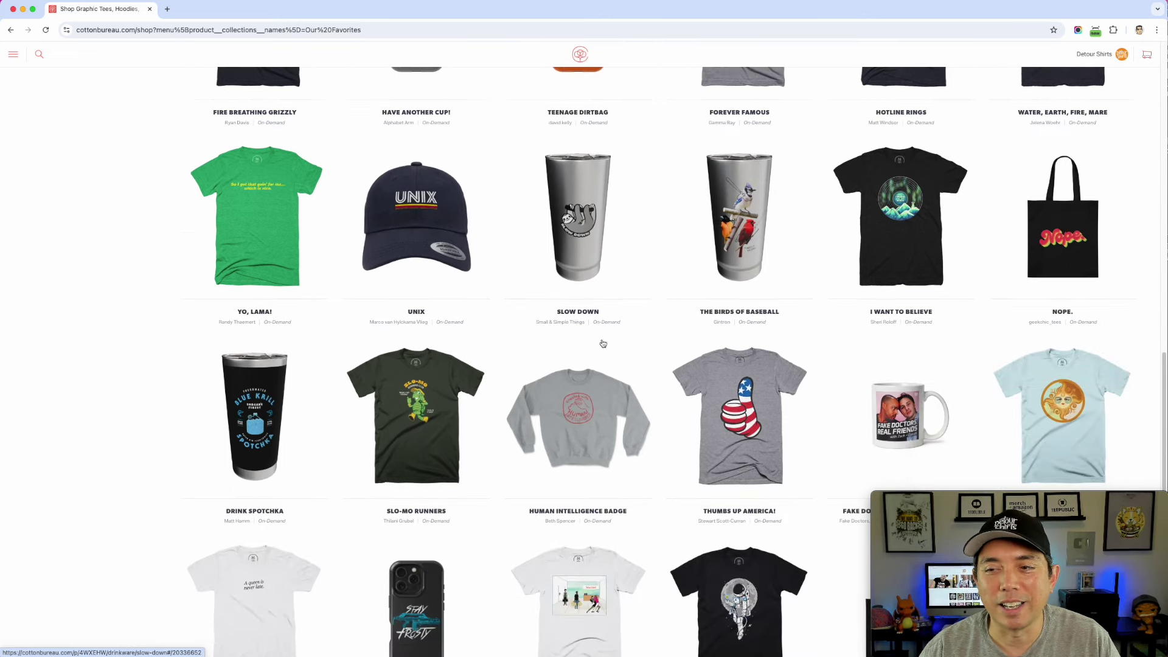
pyautogui.scroll(-1, 602, 344)
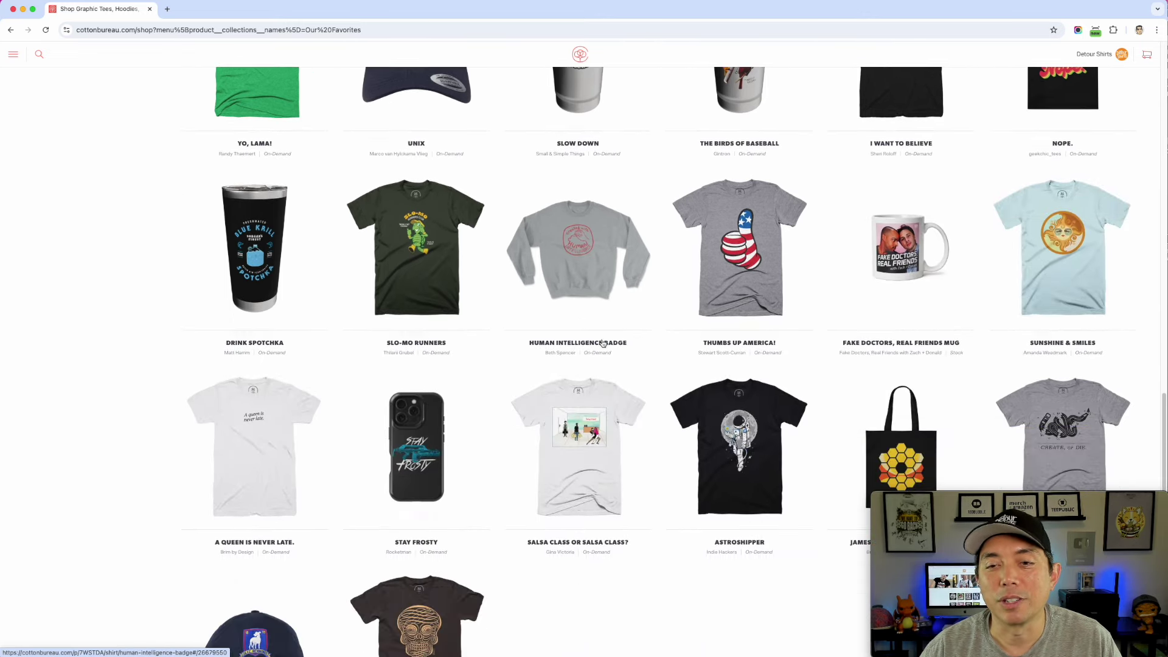
pyautogui.scroll(-3, 765, 226)
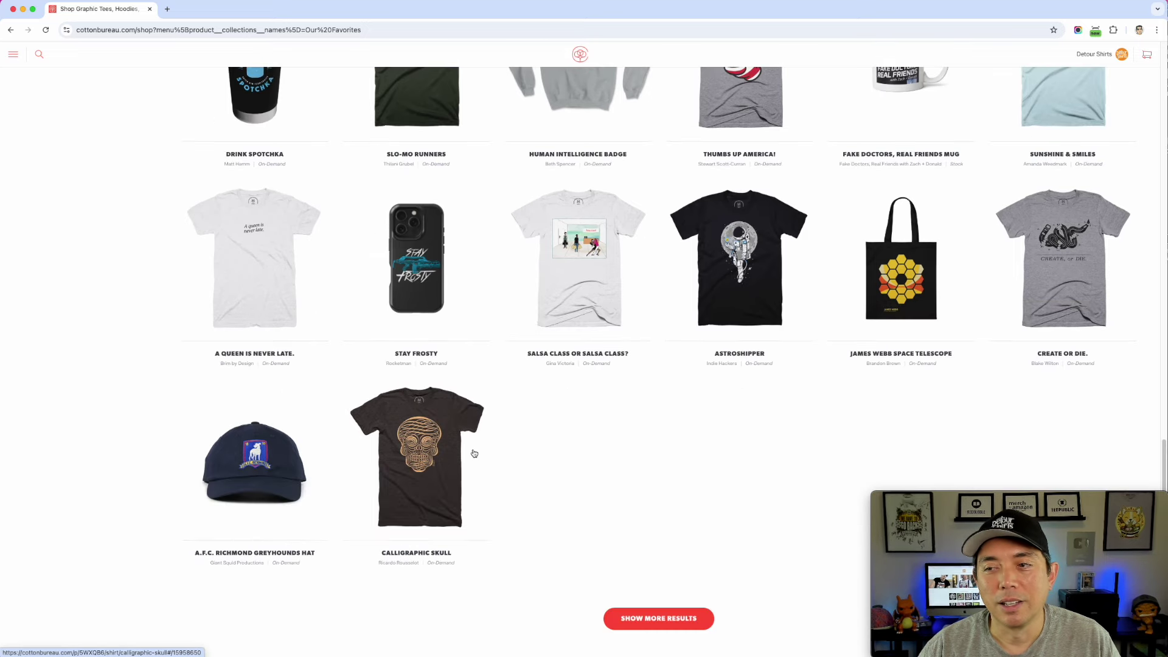
pyautogui.scroll(5, 551, 464)
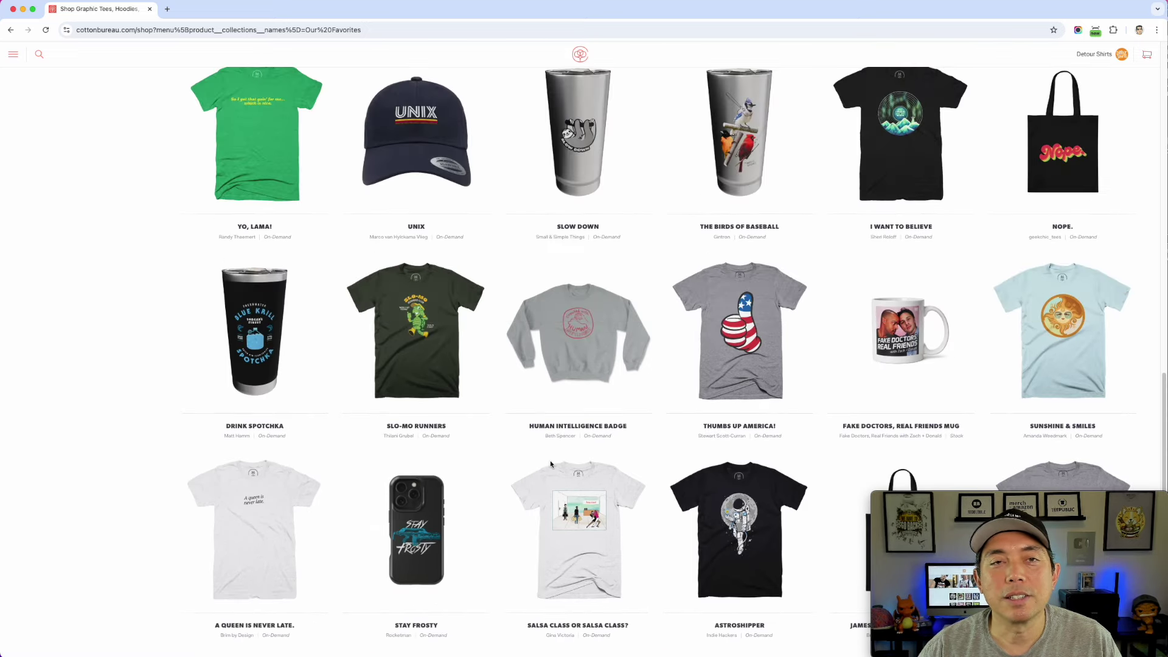
pyautogui.scroll(15, 551, 464)
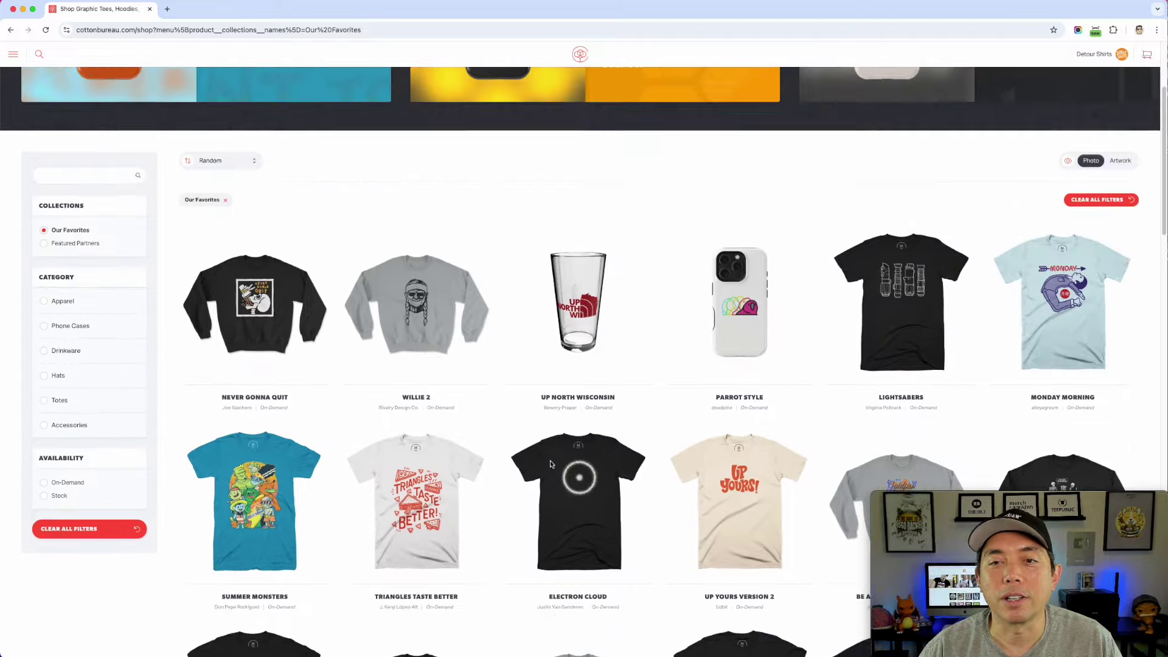
pyautogui.scroll(1, 550, 464)
pyautogui.scroll(2, 545, 336)
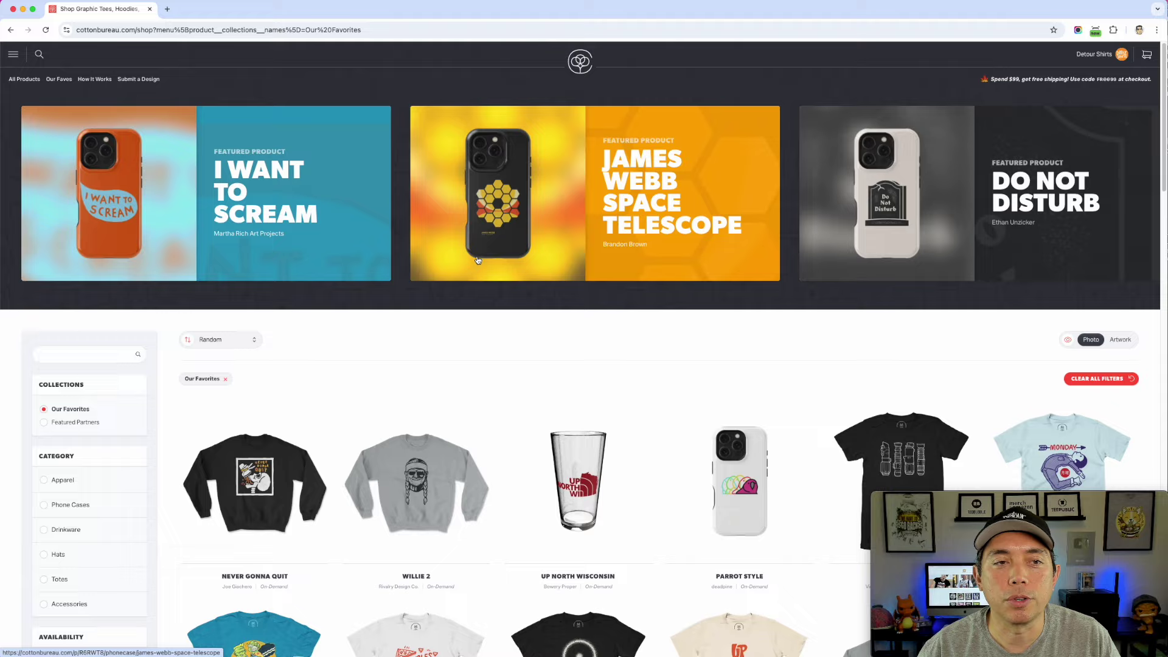
pyautogui.scroll(-3, 524, 315)
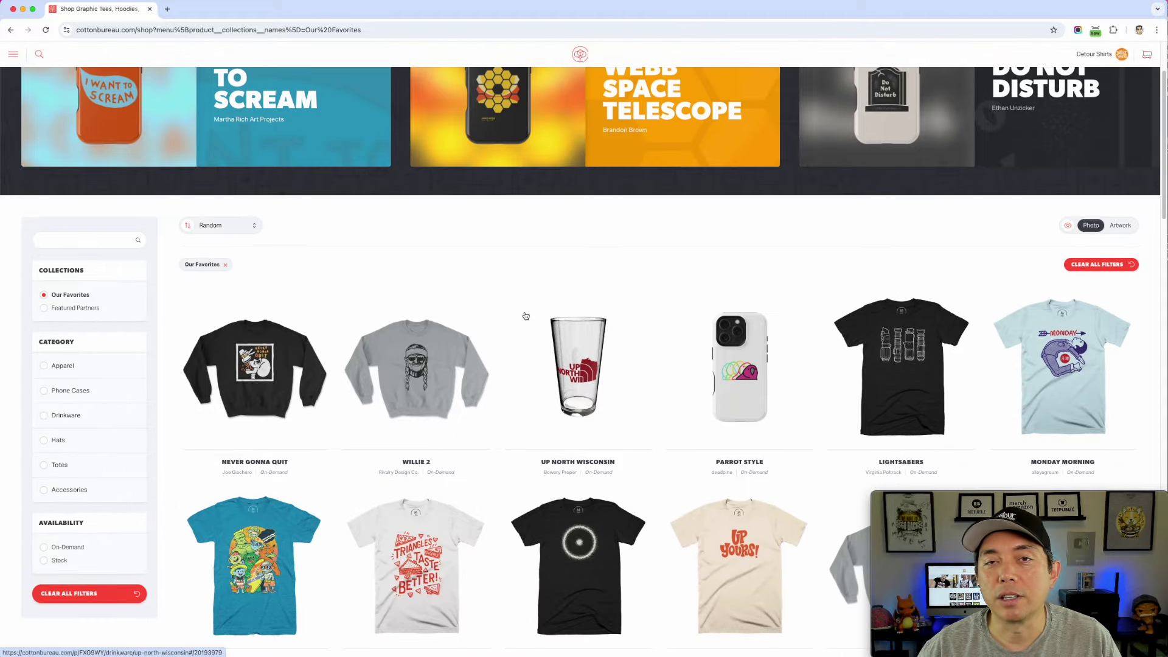